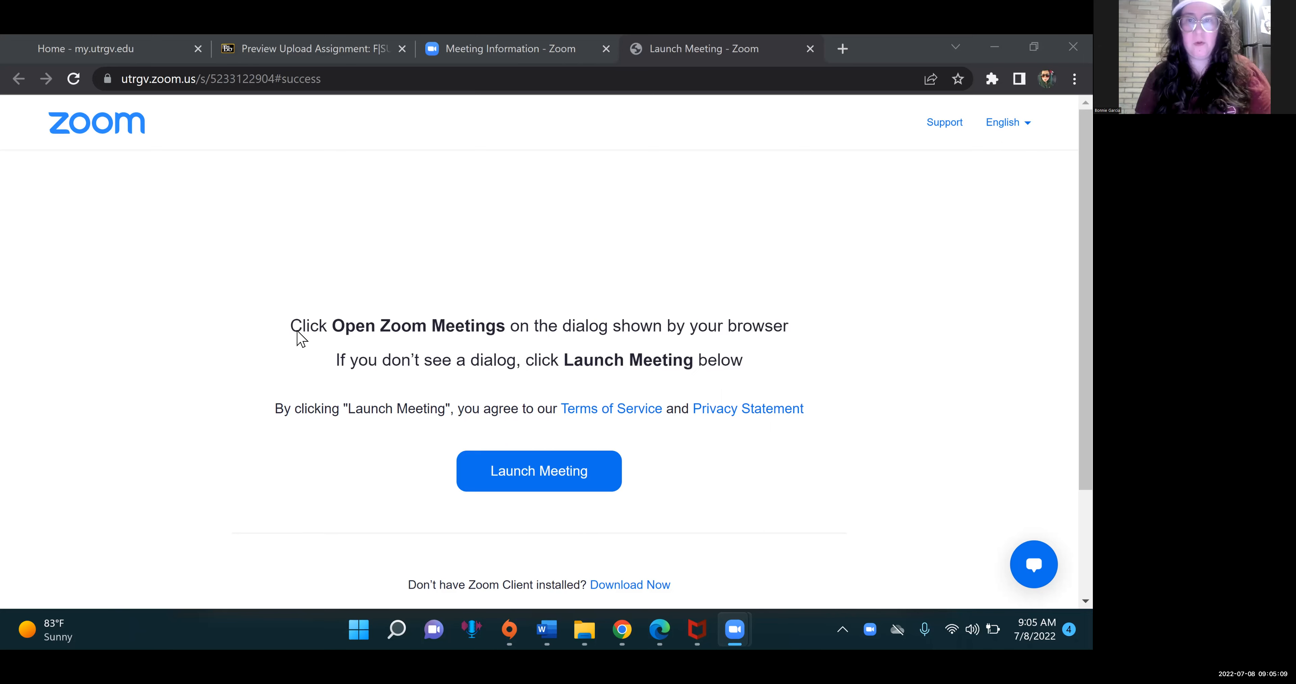
# Step: Leave the assignment preview and open the "series FIVE.1 // reflection + diffraction" module from the weekly calendar's series FIVE // REflection folder
pyautogui.click(300, 49)
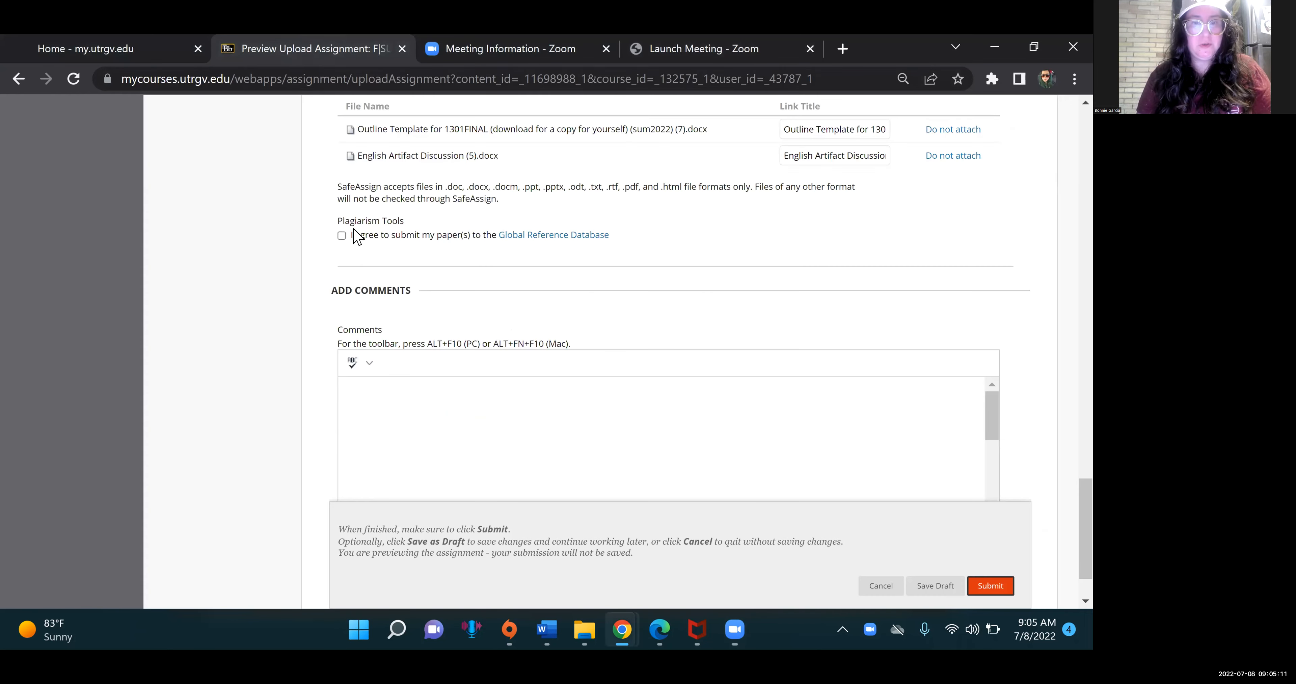
pyautogui.scroll(8, 355, 237)
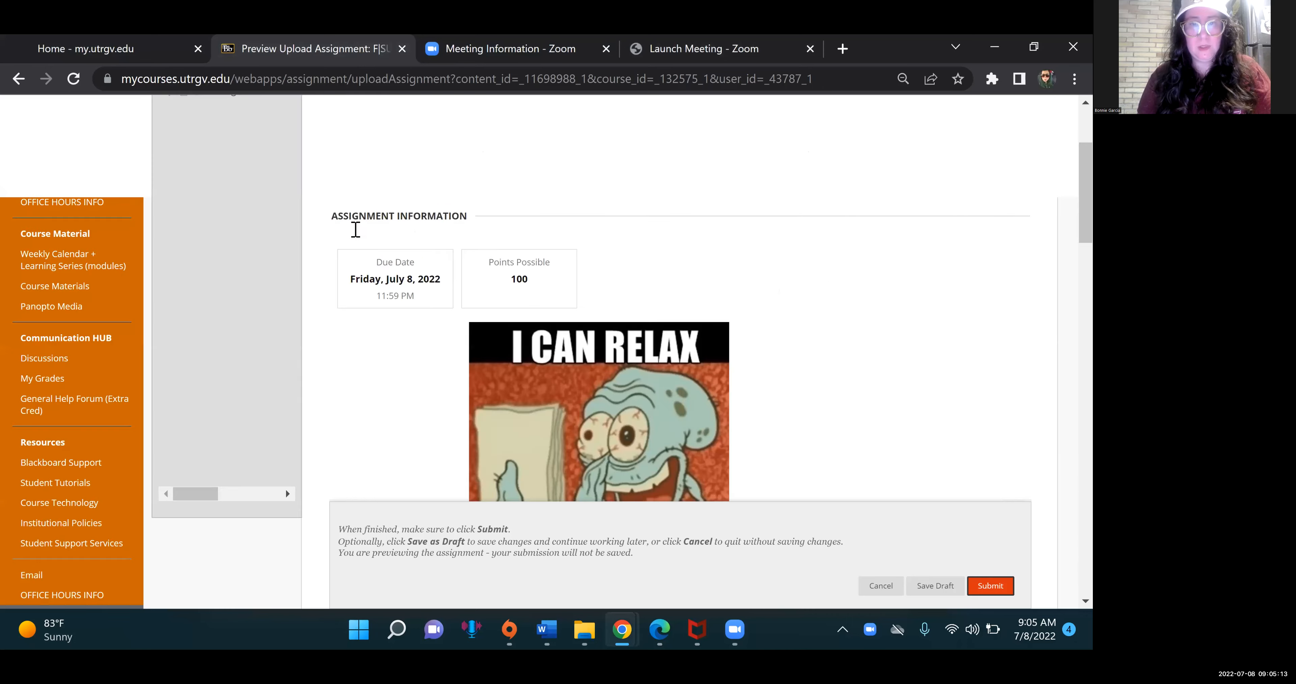
pyautogui.scroll(3, 327, 266)
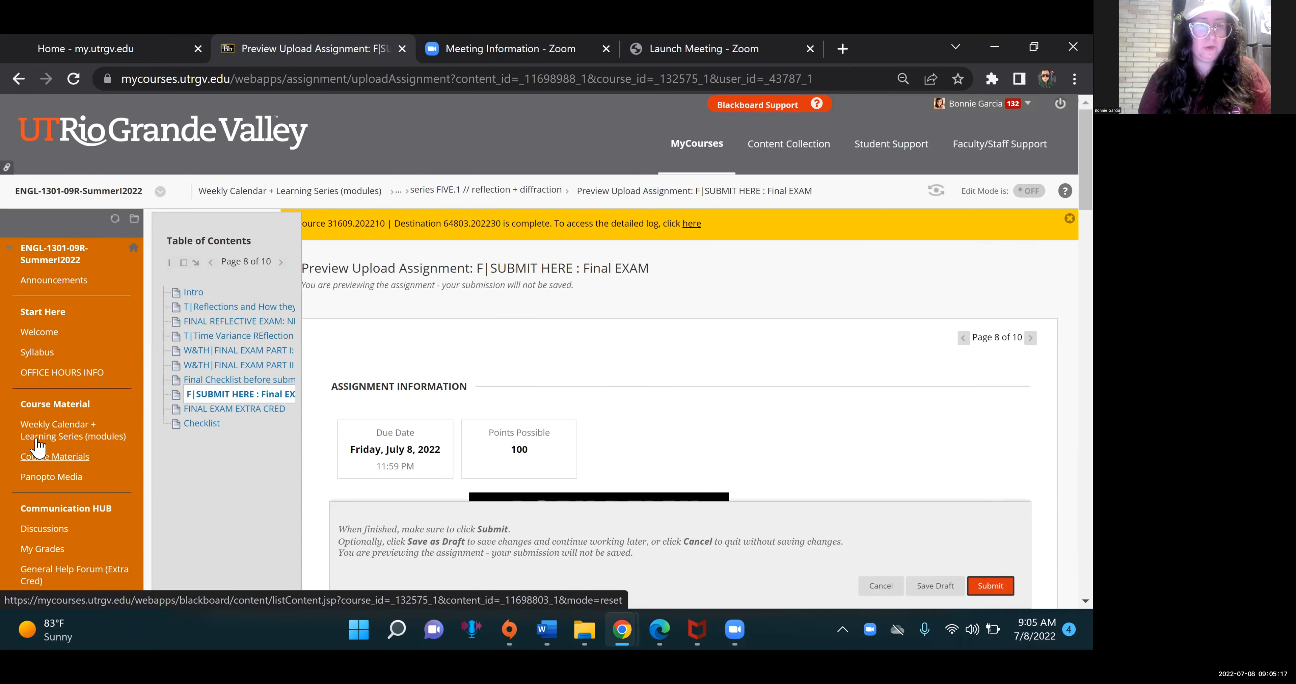
pyautogui.scroll(5, 60, 427)
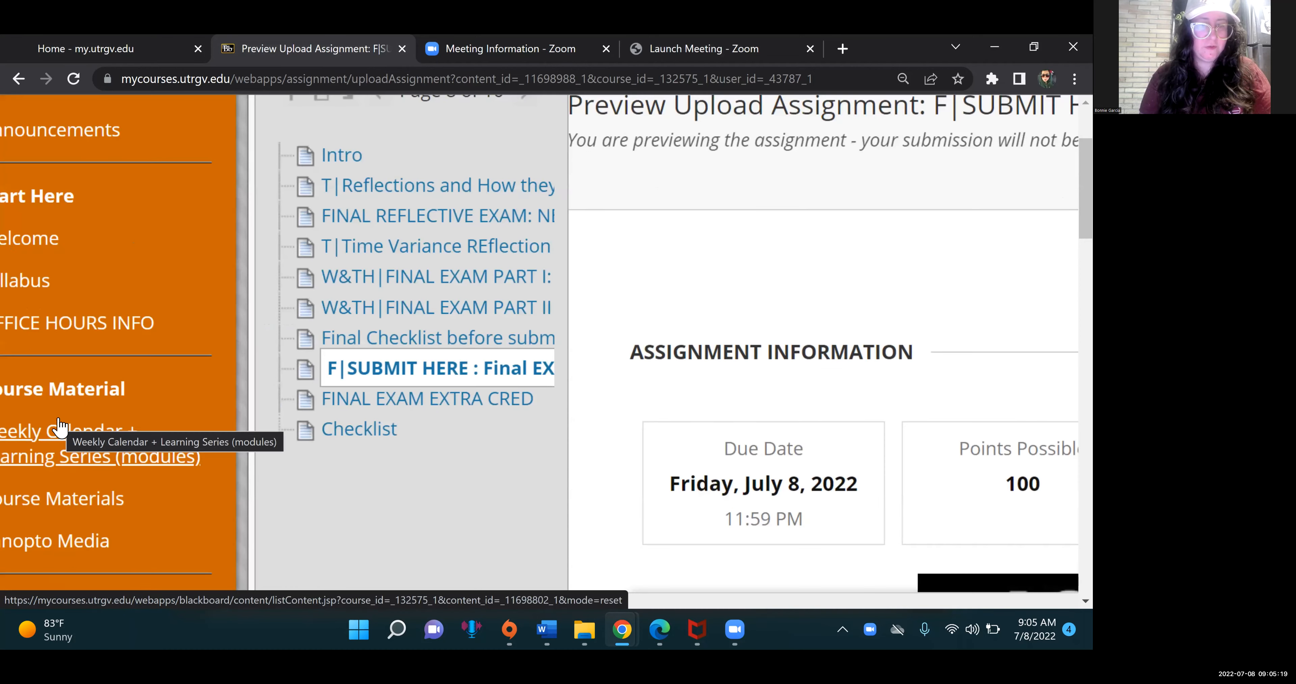
pyautogui.click(540, 361)
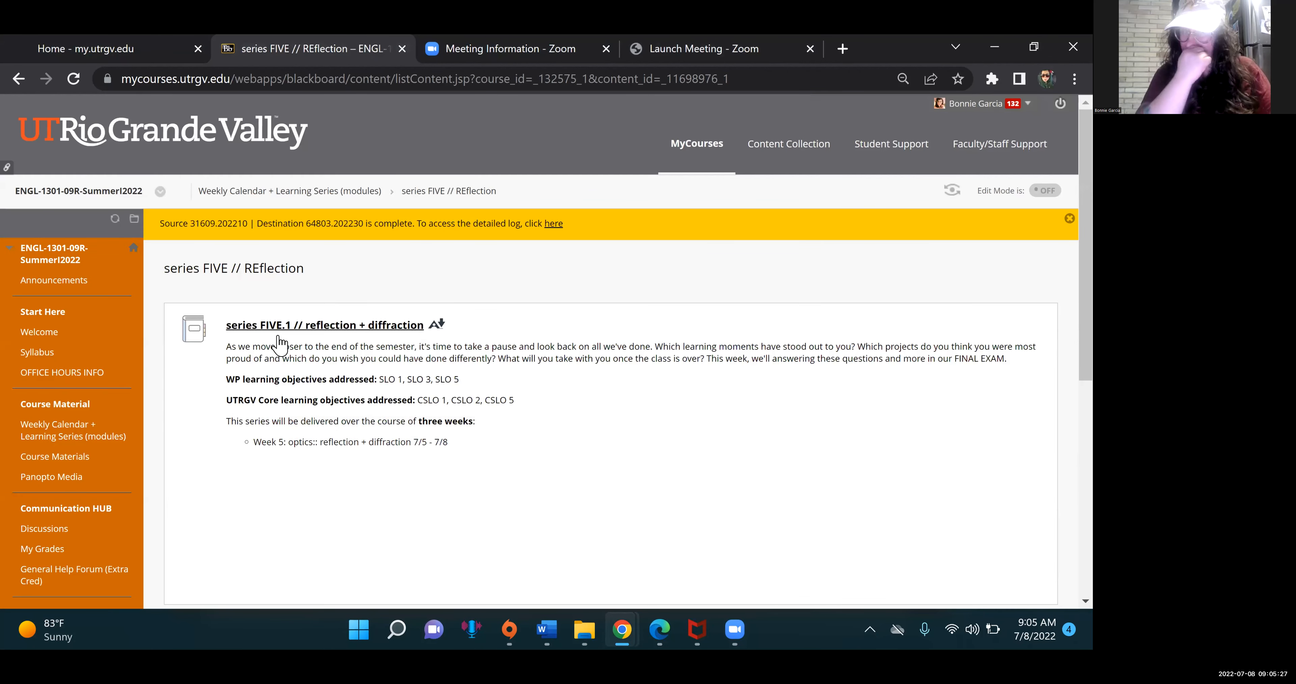
pyautogui.click(283, 324)
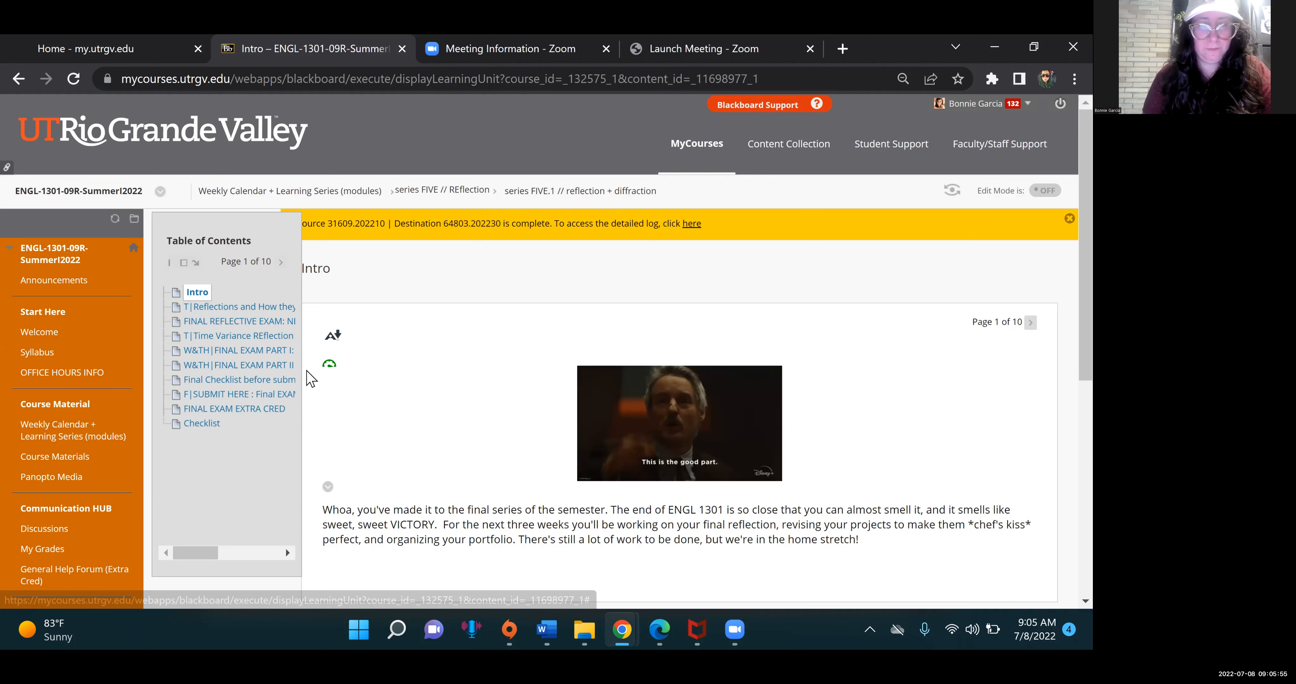
# Step: Open the "F|SUBMIT HERE : Final EXAM" assignment in the module and review its due date and submission instructions
pyautogui.scroll(3, 215, 410)
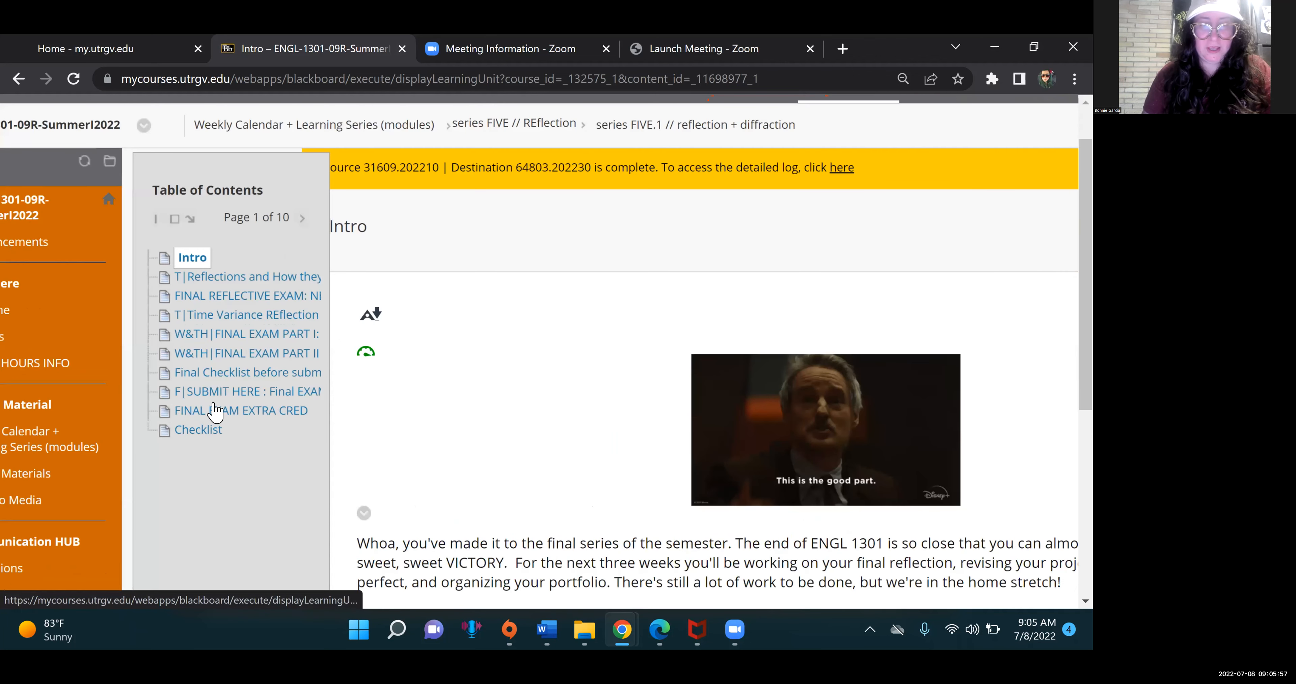
pyautogui.scroll(4, 341, 371)
pyautogui.click(343, 375)
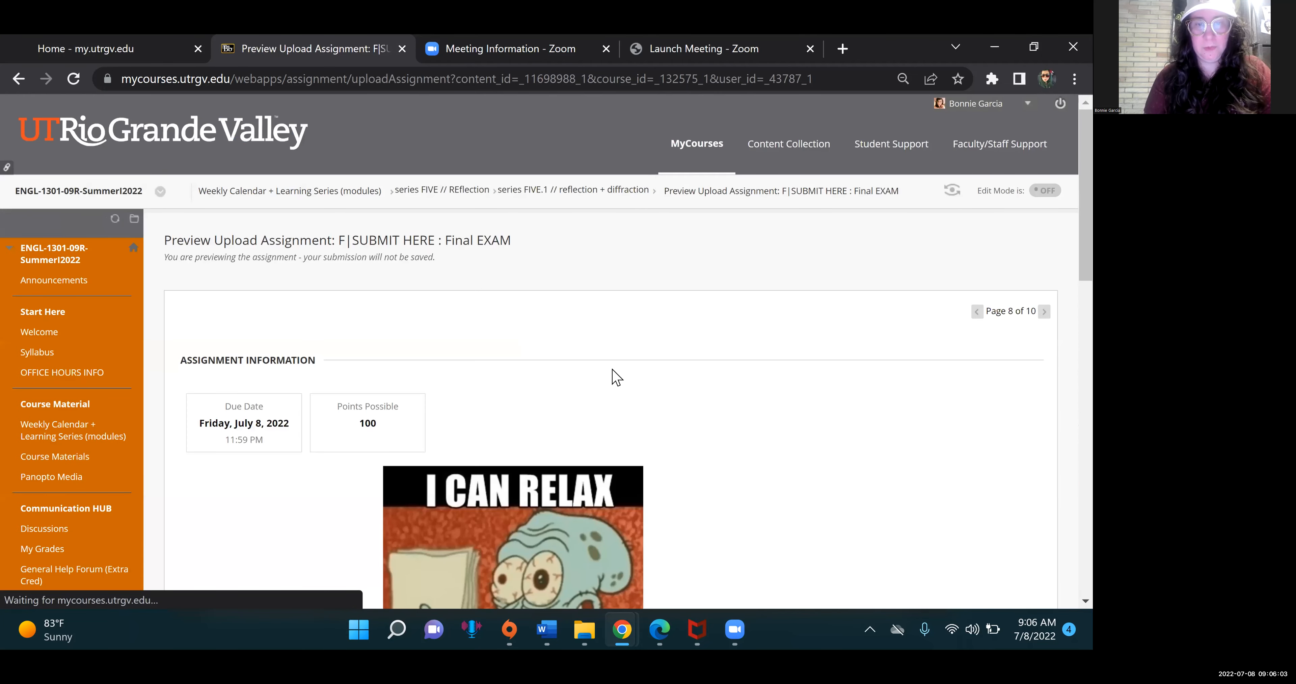
pyautogui.scroll(-8, 617, 377)
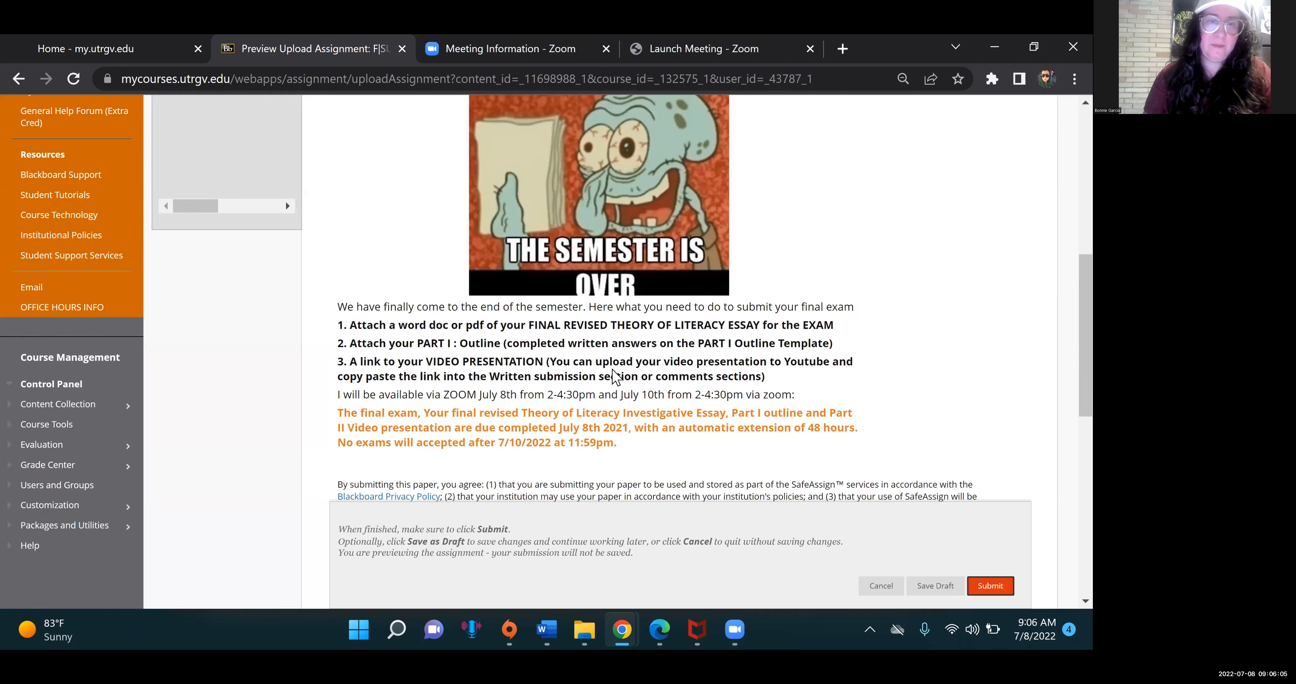
pyautogui.scroll(7, 322, 301)
pyautogui.scroll(5, 190, 221)
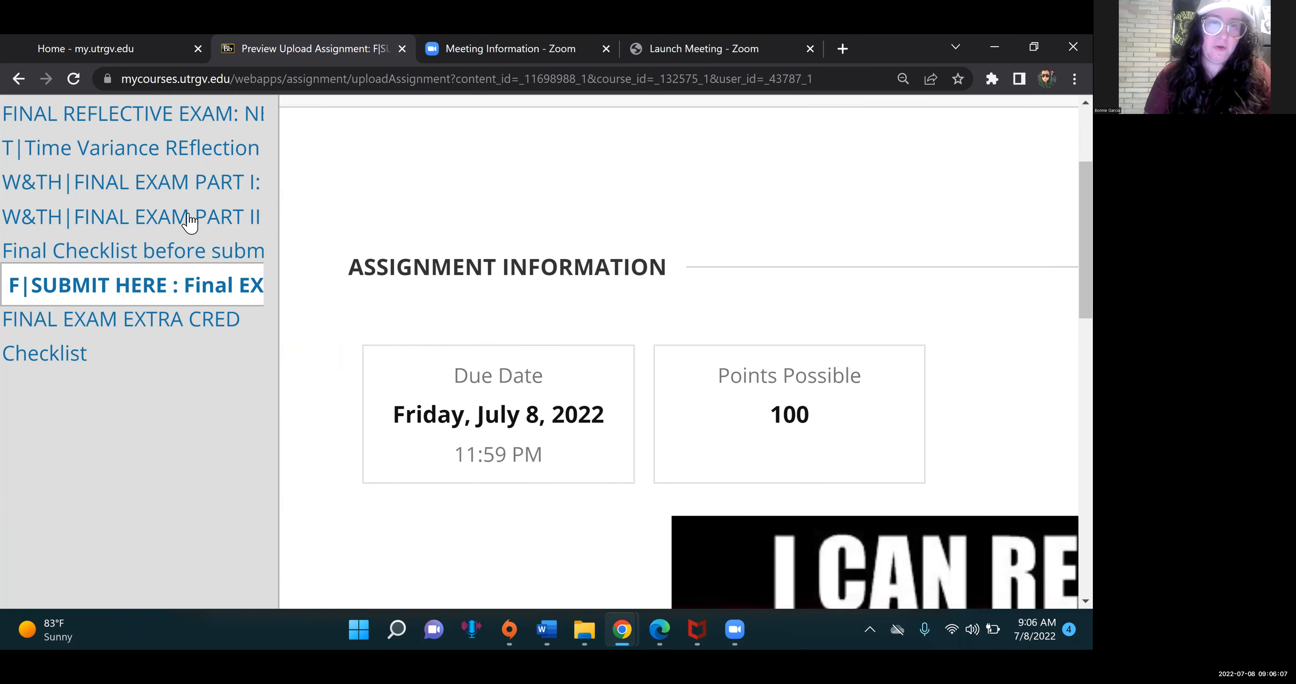
# Step: Open the "W&TH|FINAL EXAM PART II" page from the module contents, agreeing to leave the assignment
pyautogui.click(191, 221)
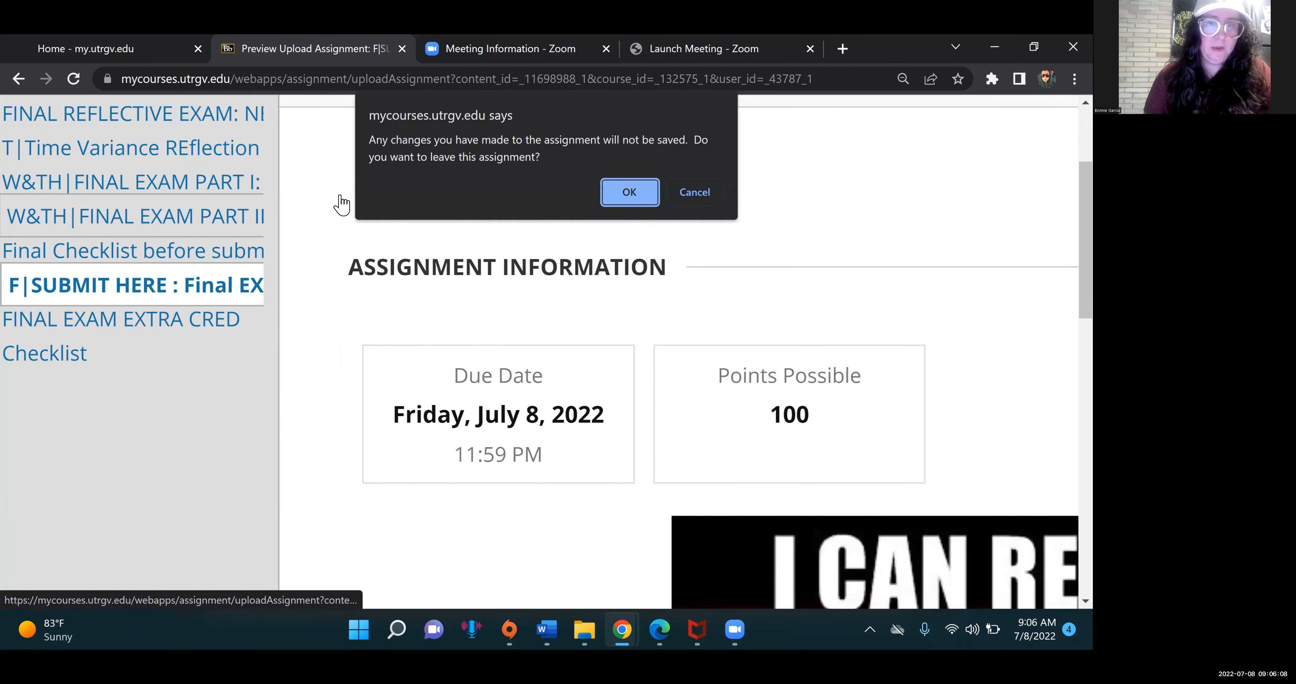
pyautogui.click(693, 193)
pyautogui.scroll(-1, 84, 295)
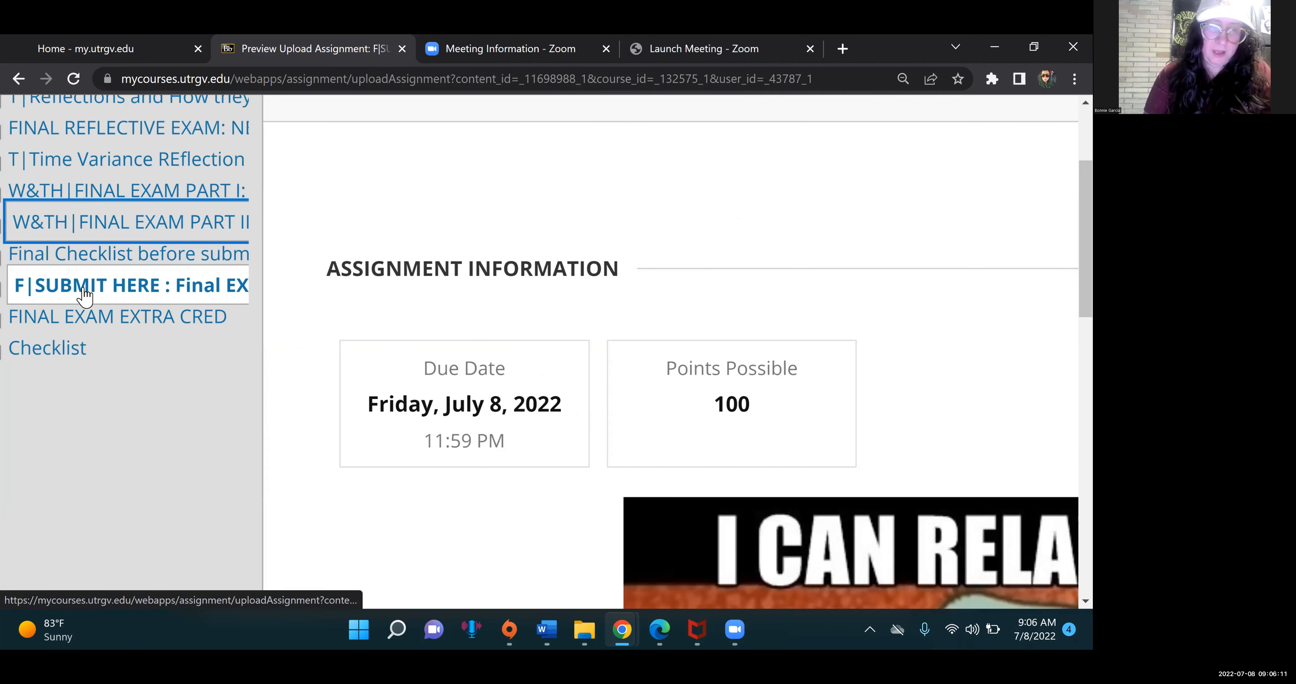
pyautogui.scroll(-2, 85, 295)
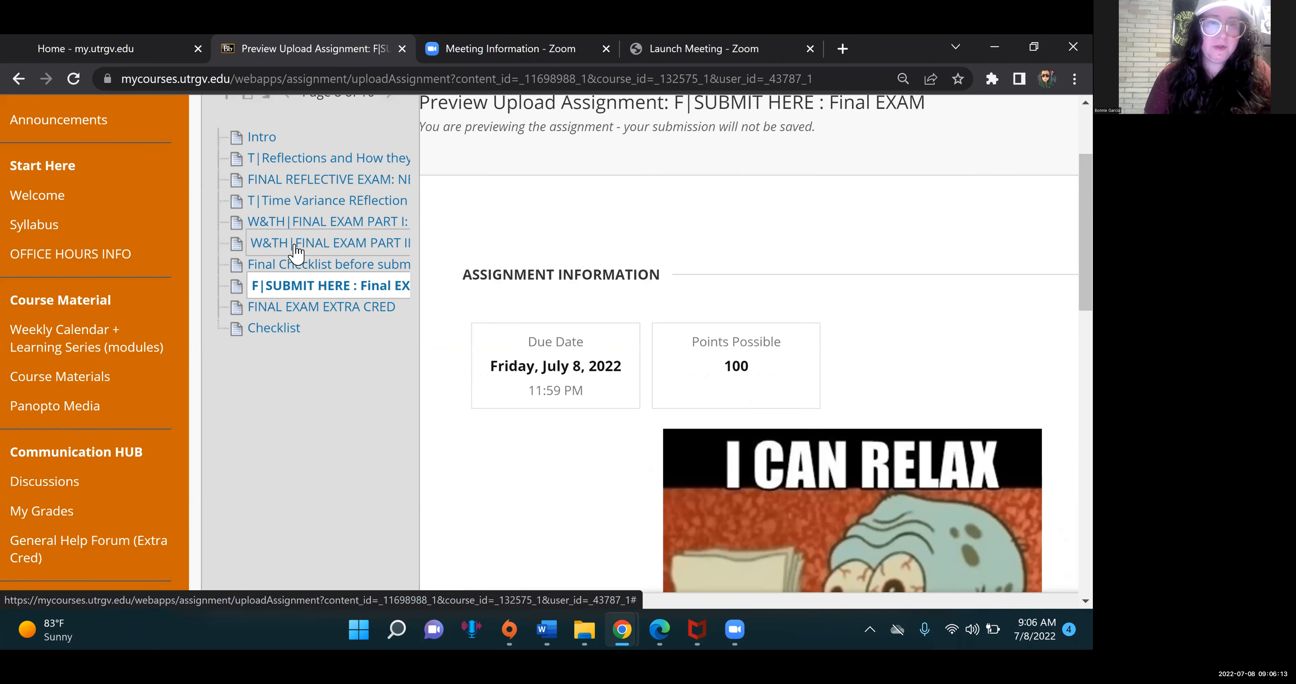
pyautogui.scroll(3, 443, 246)
pyautogui.click(454, 245)
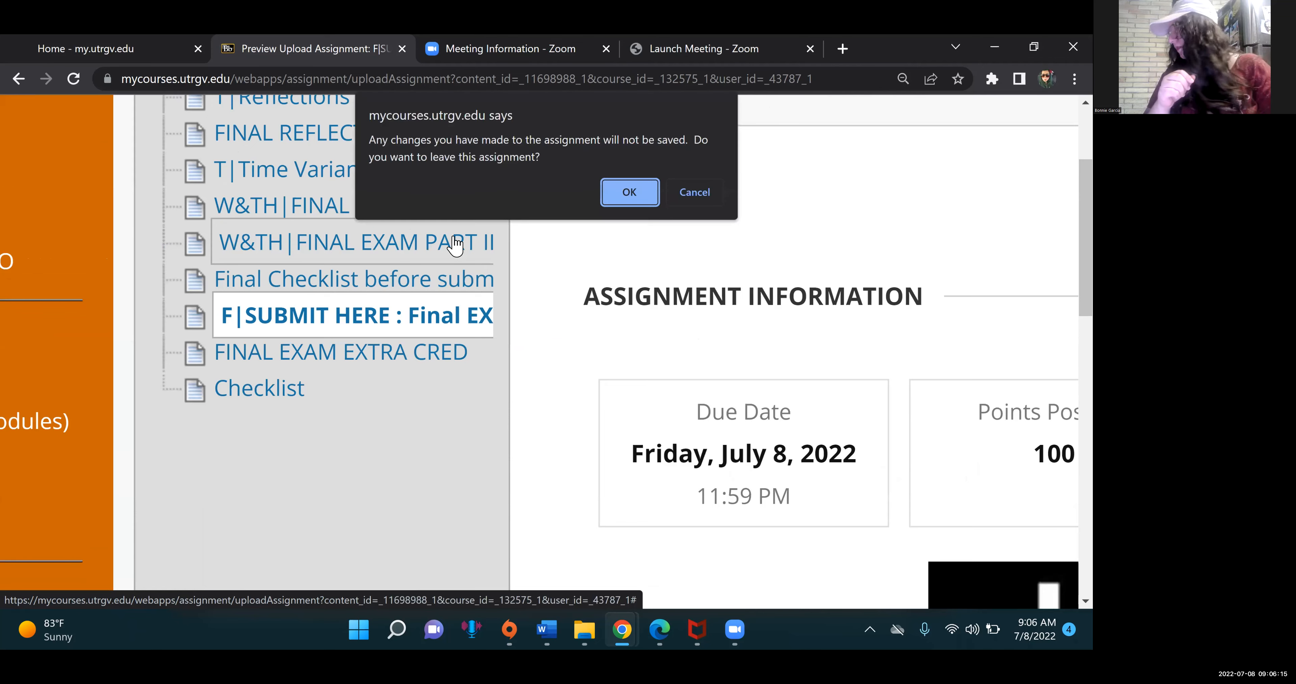
pyautogui.click(629, 193)
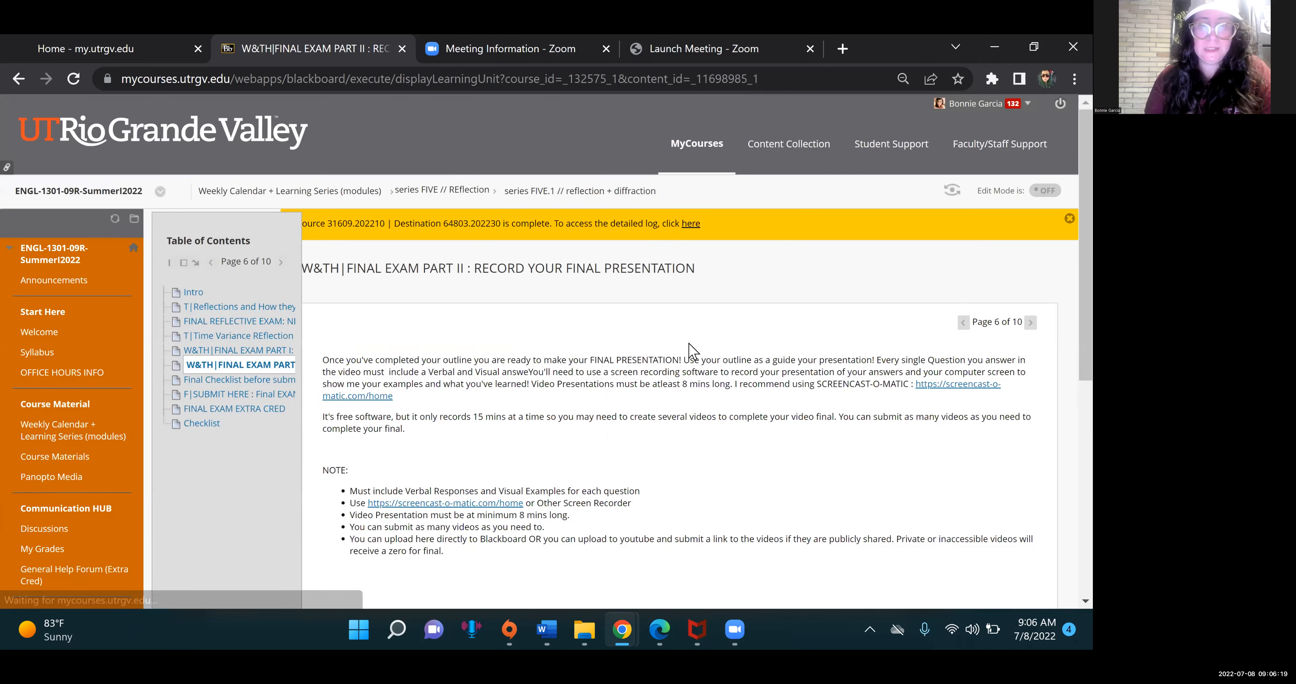
# Step: Examine the final presentation requirements, enlarging the NOTE list and the Screencast-O-Matic tutorial link for reading
pyautogui.scroll(-2, 690, 351)
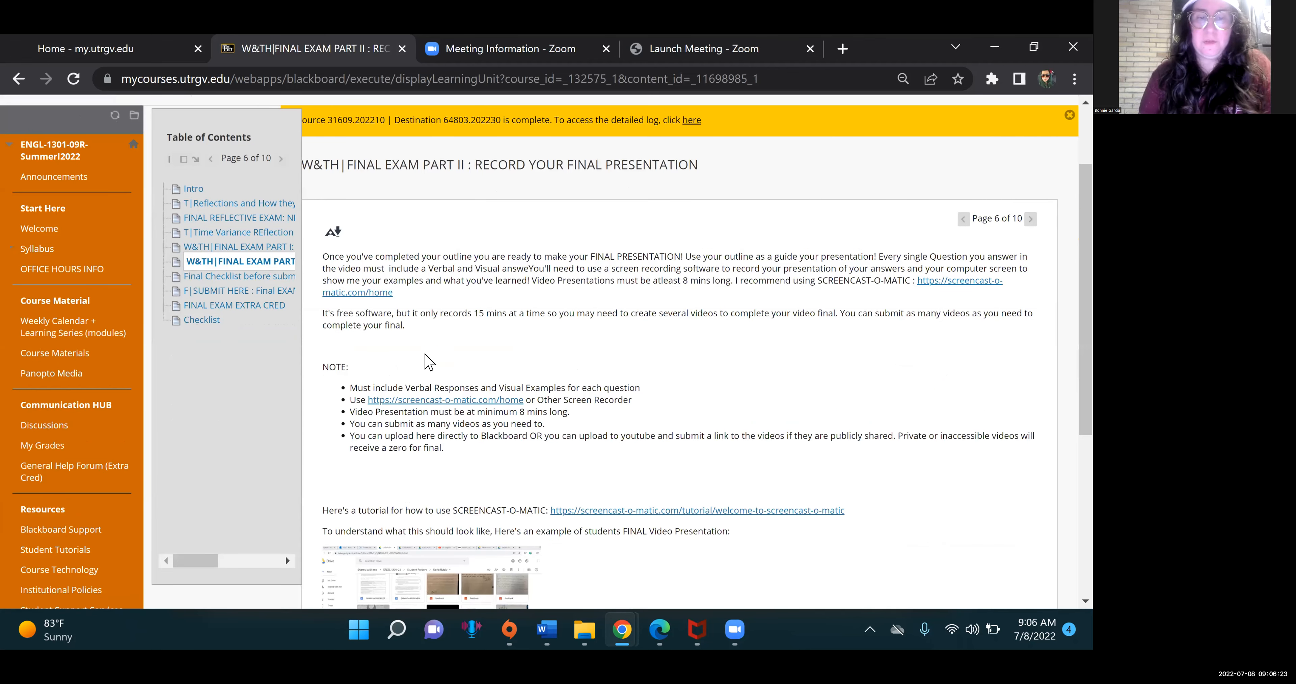
pyautogui.keyDown('ctrl'); pyautogui.scroll(2, 448, 410); pyautogui.keyUp('ctrl')
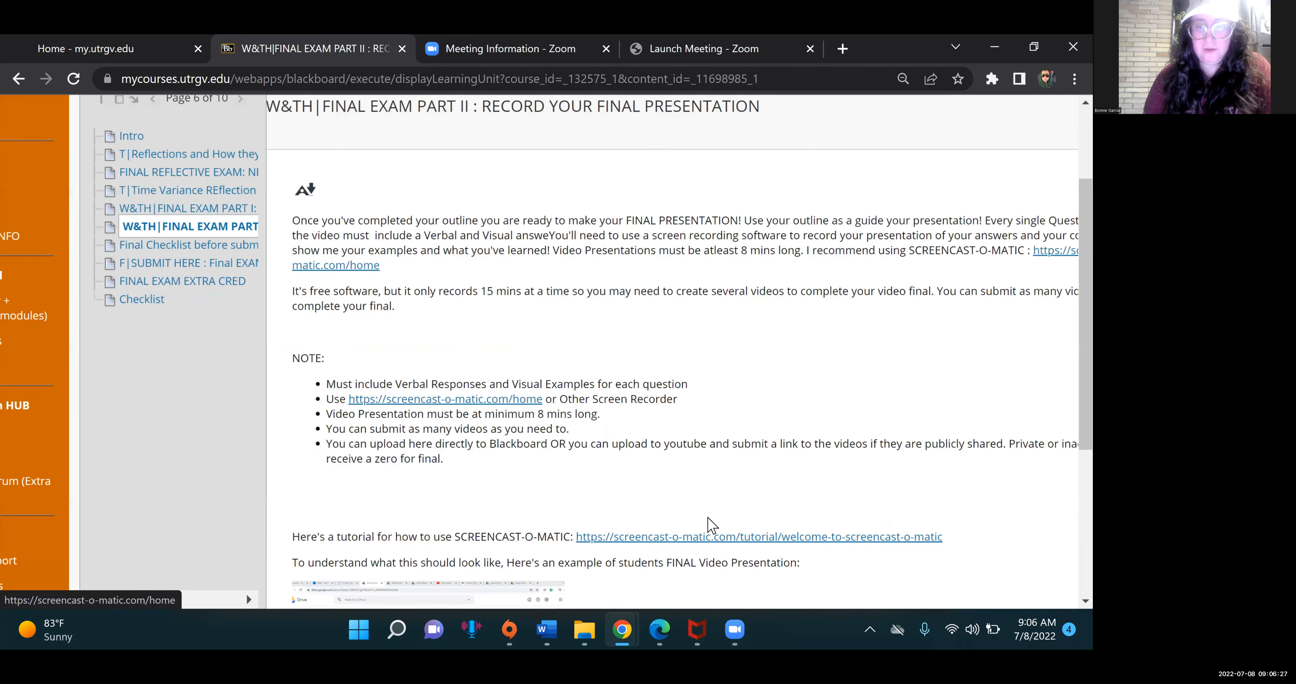
pyautogui.keyDown('ctrl'); pyautogui.scroll(3, 709, 518); pyautogui.keyUp('ctrl')
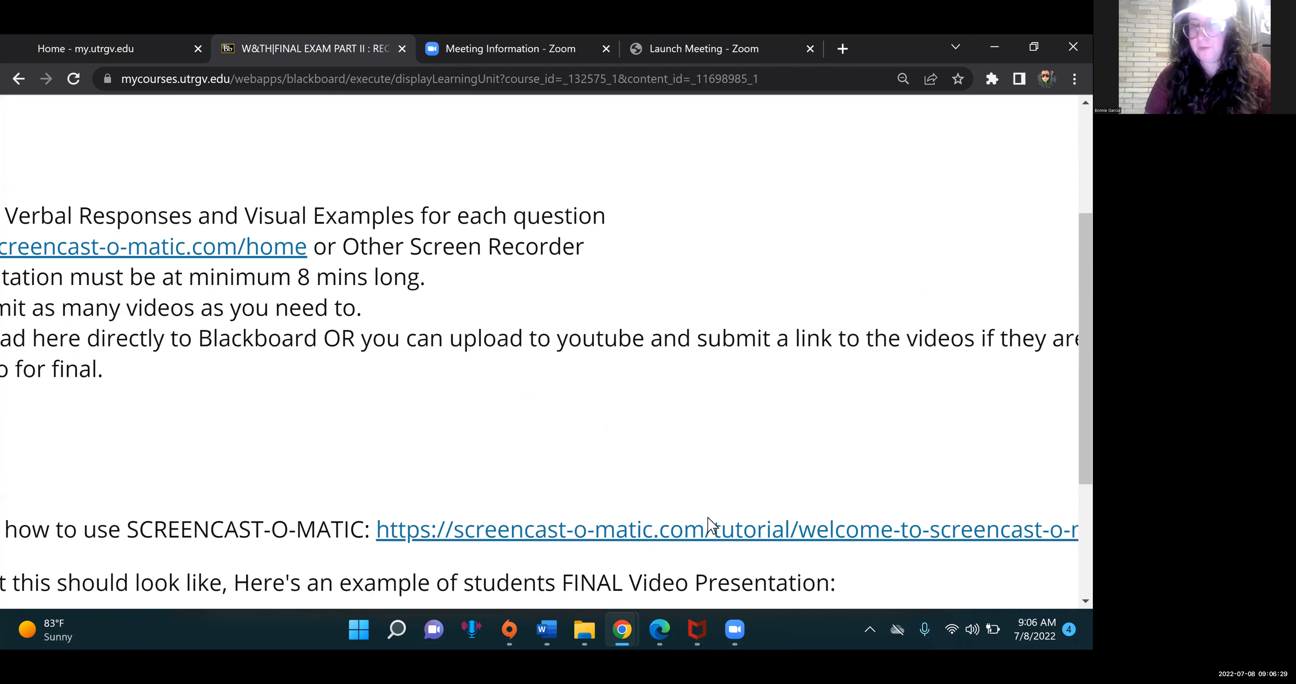
pyautogui.hscroll(2, 708, 517)
pyautogui.scroll(-1, 707, 517)
pyautogui.hscroll(-1, 711, 524)
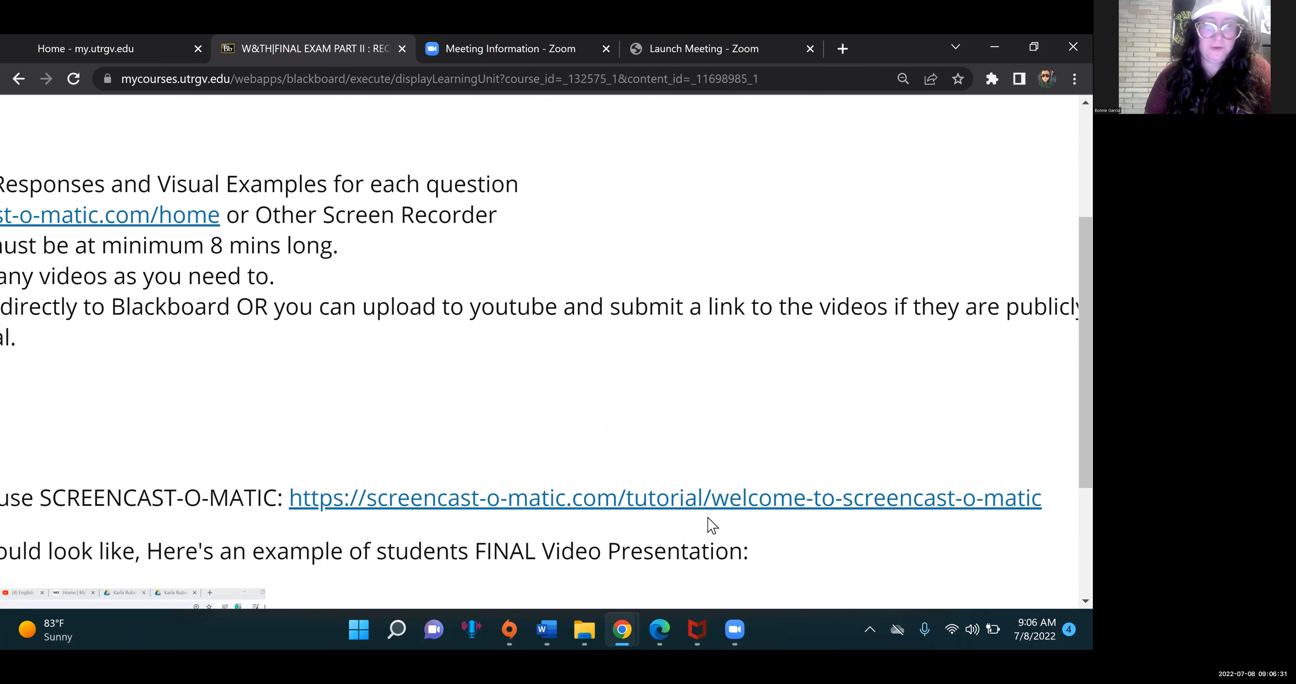
pyautogui.keyDown('ctrl'); pyautogui.scroll(-2, 240, 434); pyautogui.keyUp('ctrl')
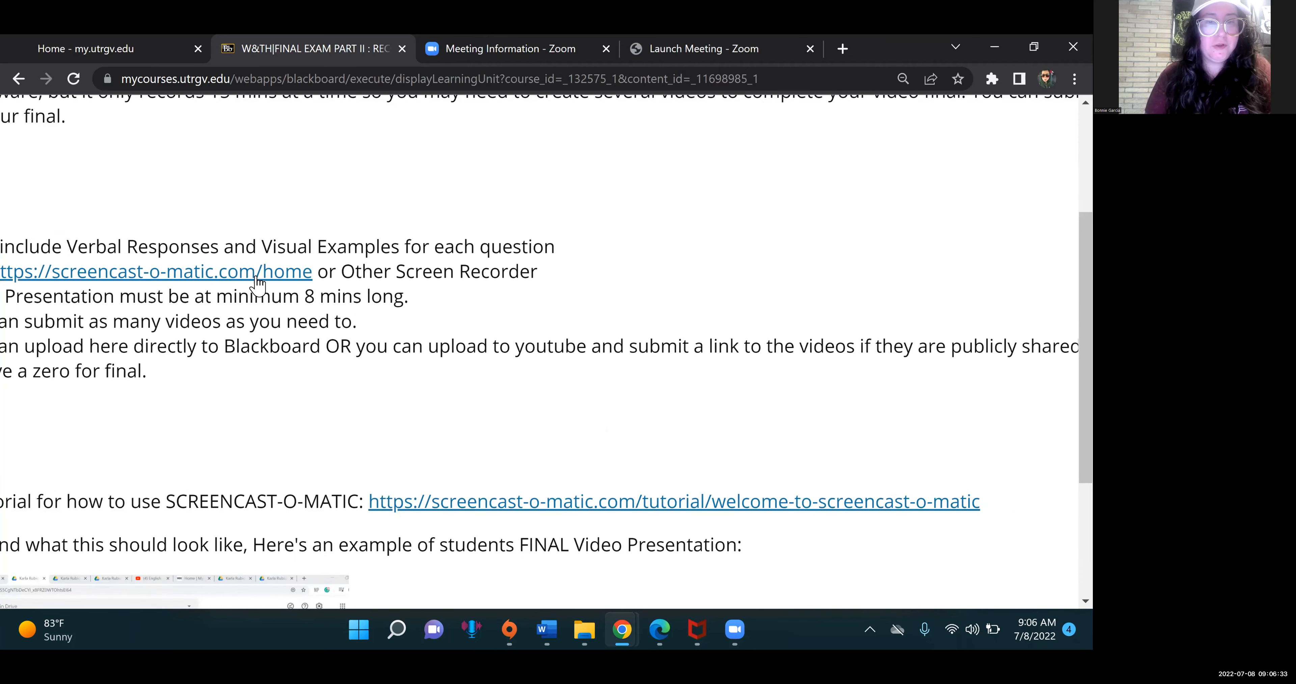
pyautogui.hscroll(-2, 256, 283)
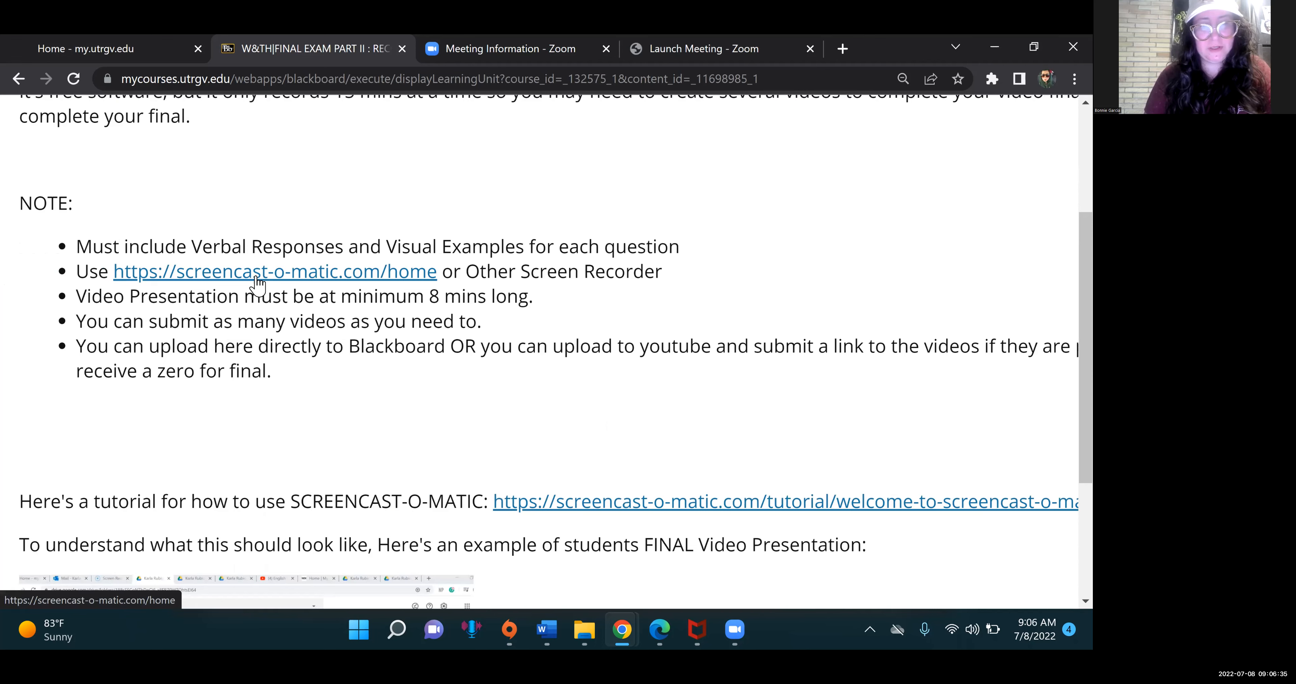
pyautogui.keyDown('ctrl'); pyautogui.scroll(1, 257, 282); pyautogui.keyUp('ctrl')
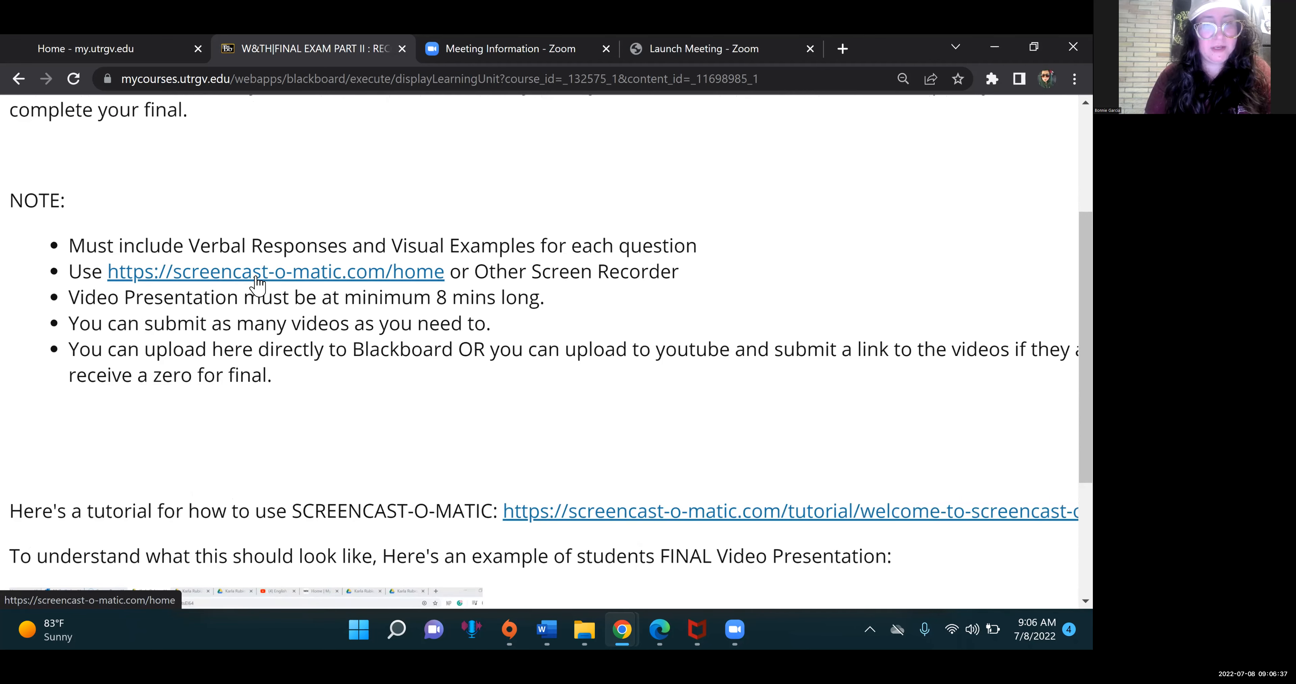
# Step: Follow the screencast-o-matic.com/home link in the presentation notes to open the site in a separate tab
pyautogui.keyDown('ctrl'); pyautogui.scroll(1, 257, 282); pyautogui.keyUp('ctrl')
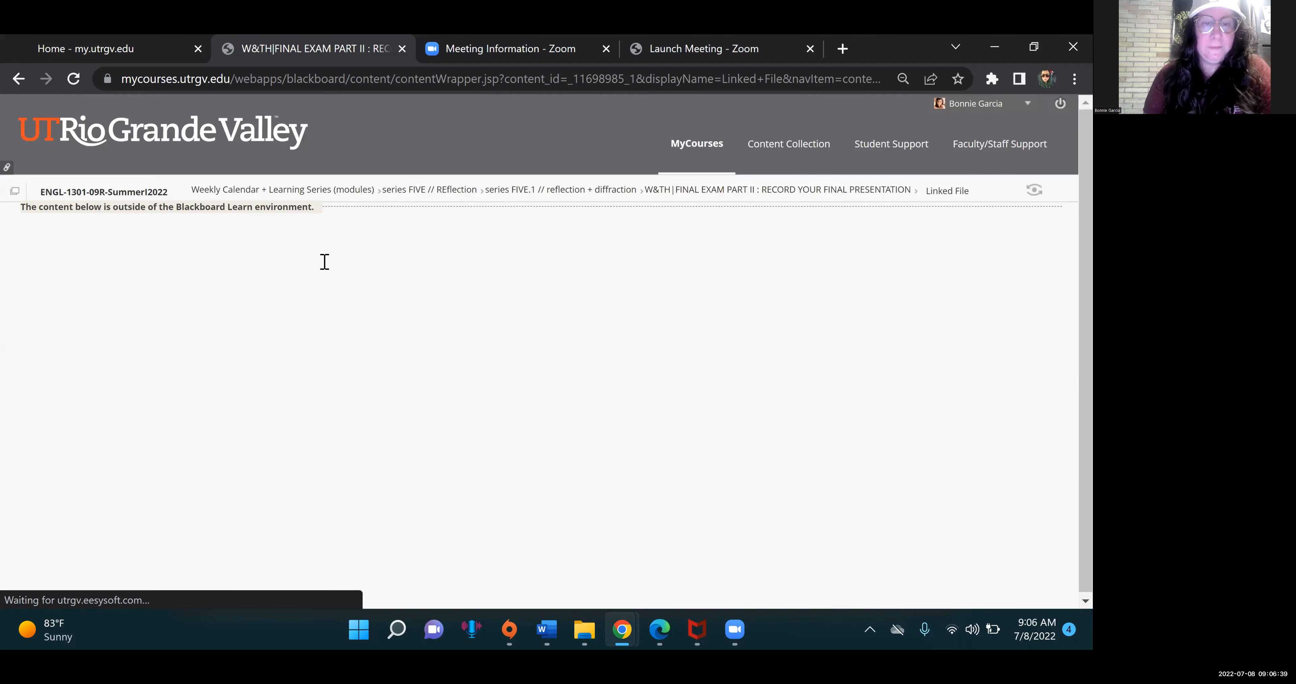
pyautogui.click(159, 333)
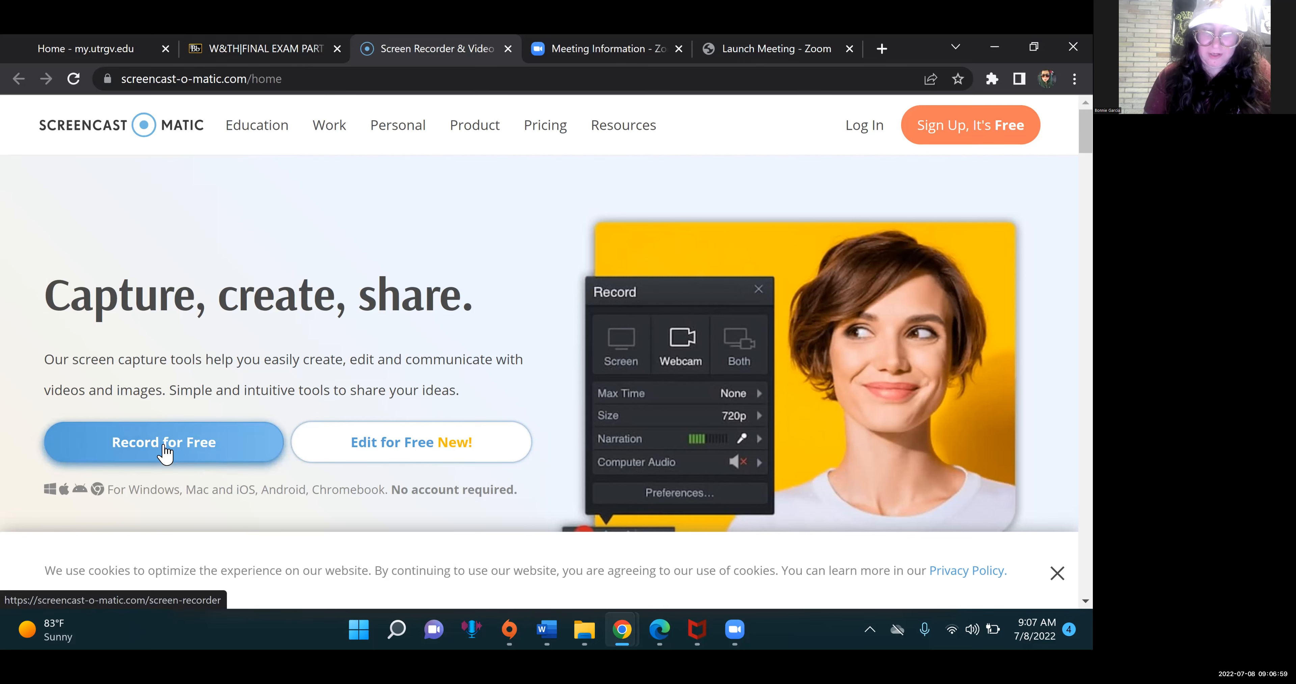
pyautogui.moveTo(429, 225)
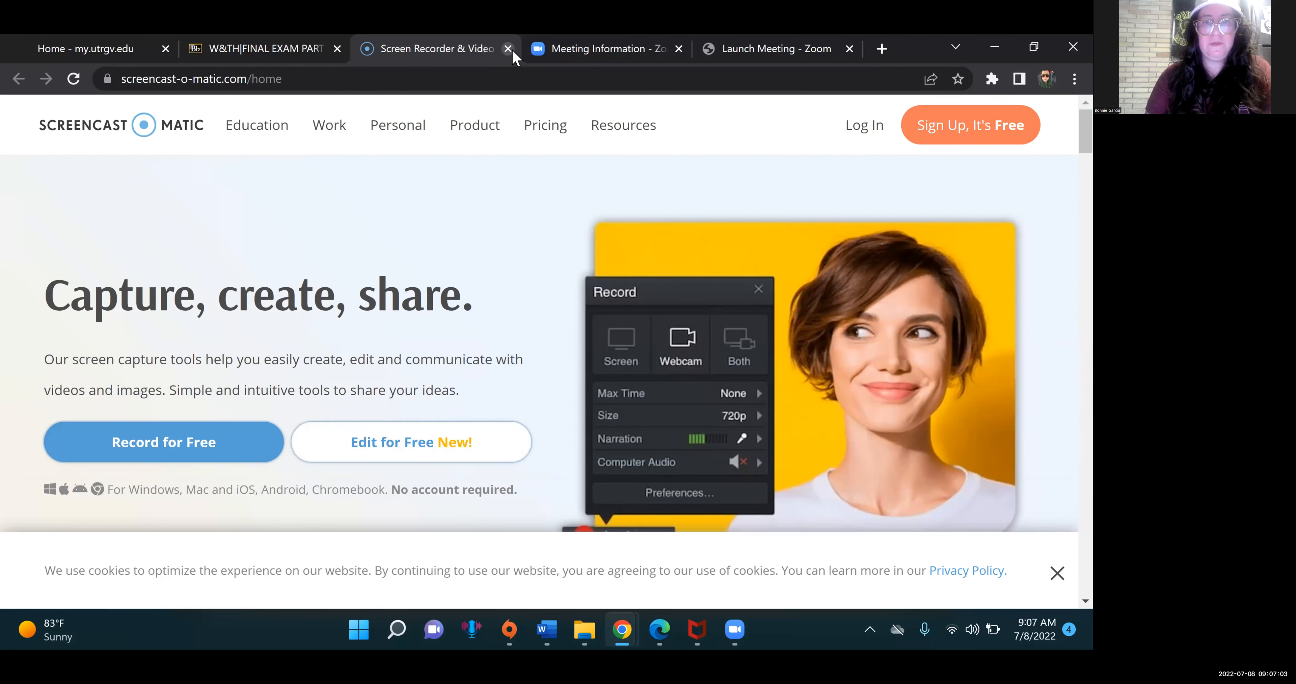
pyautogui.click(509, 48)
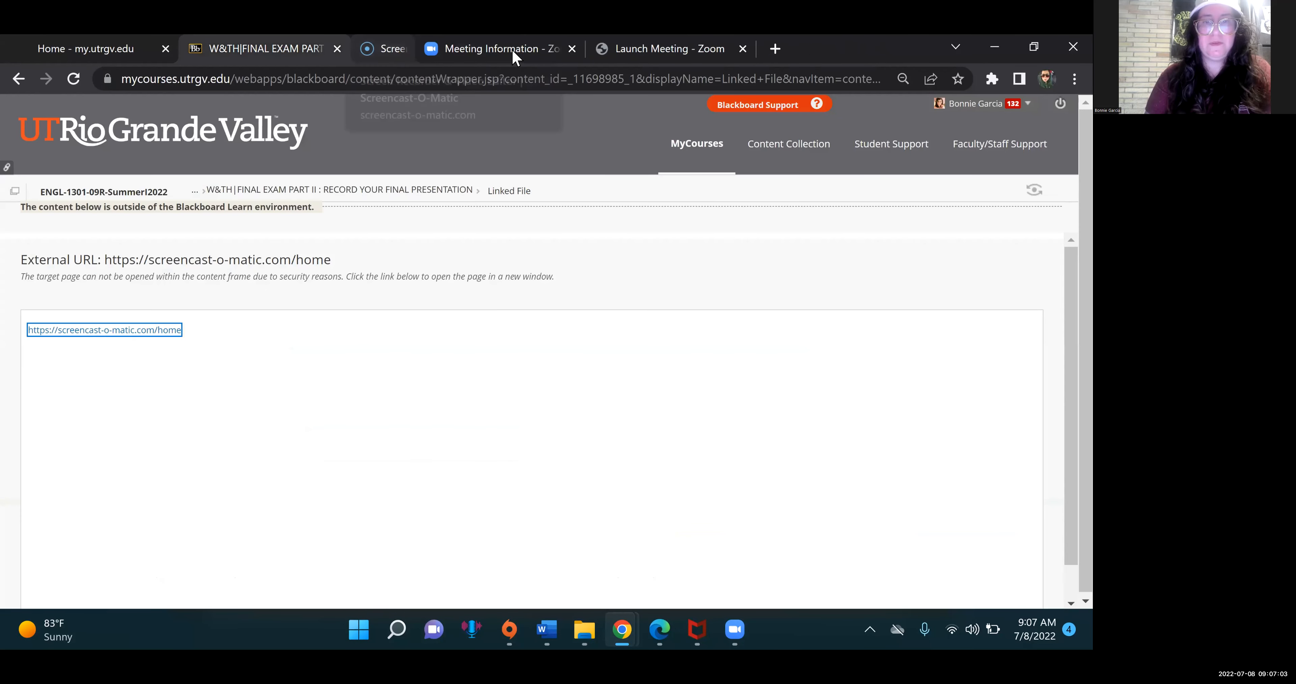
pyautogui.click(137, 331)
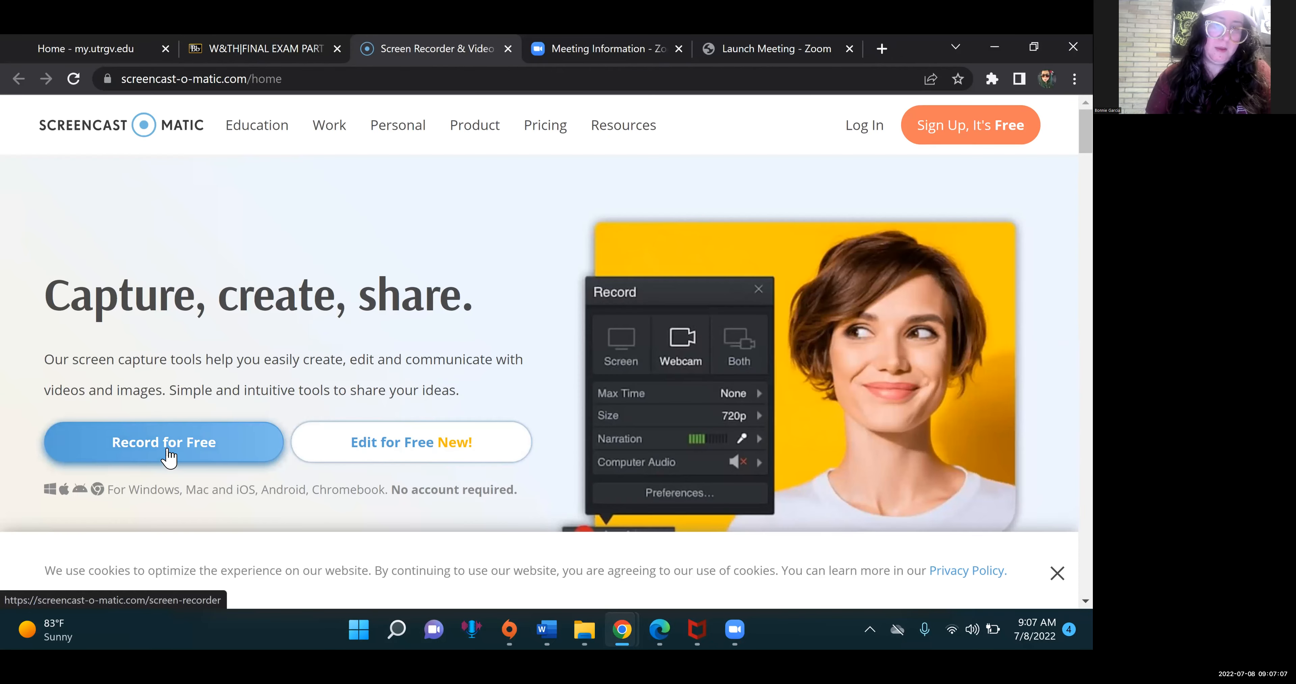
# Step: Go to Screencast-O-Matic's Free Screen Recorder page and launch the free recorder
pyautogui.click(167, 456)
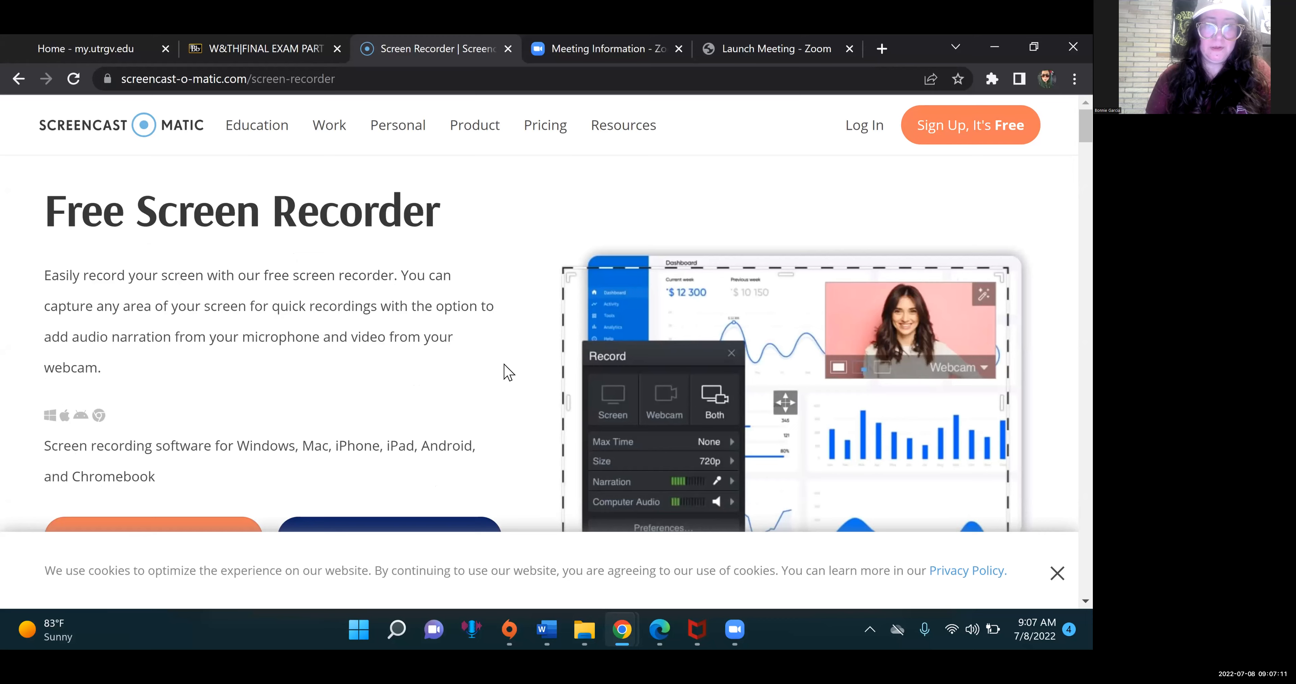
pyautogui.scroll(-3, 504, 372)
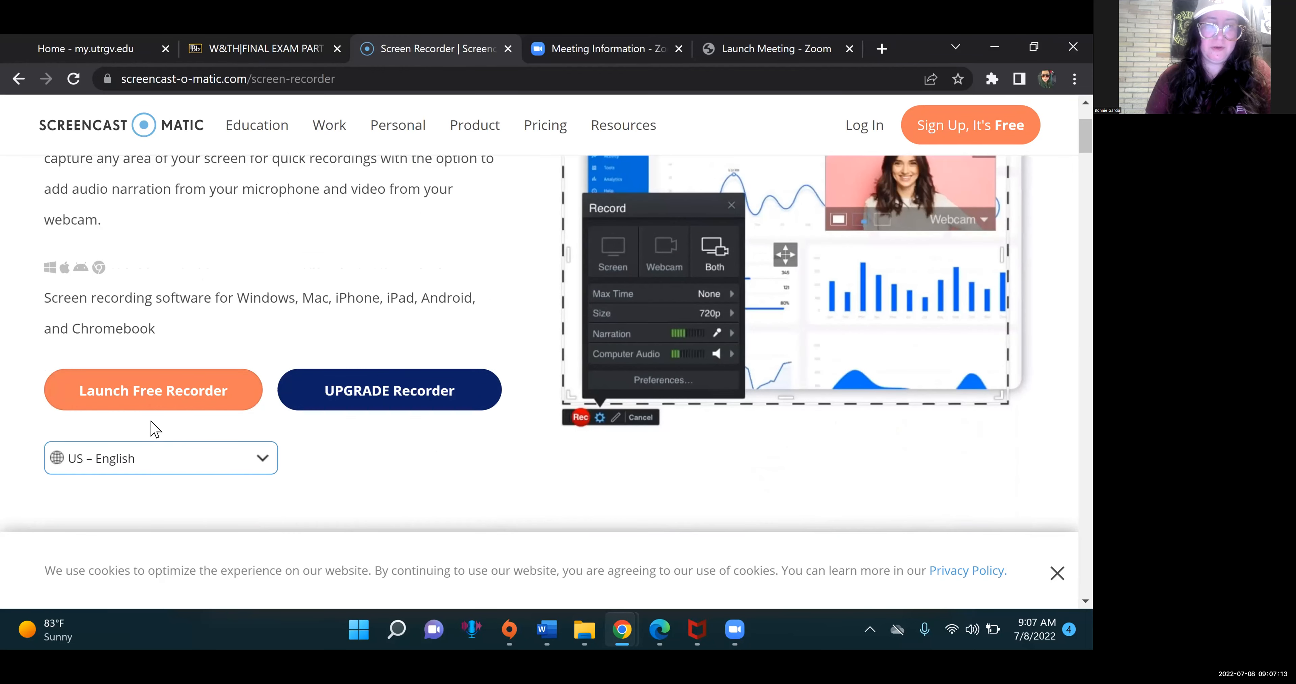
pyautogui.click(141, 399)
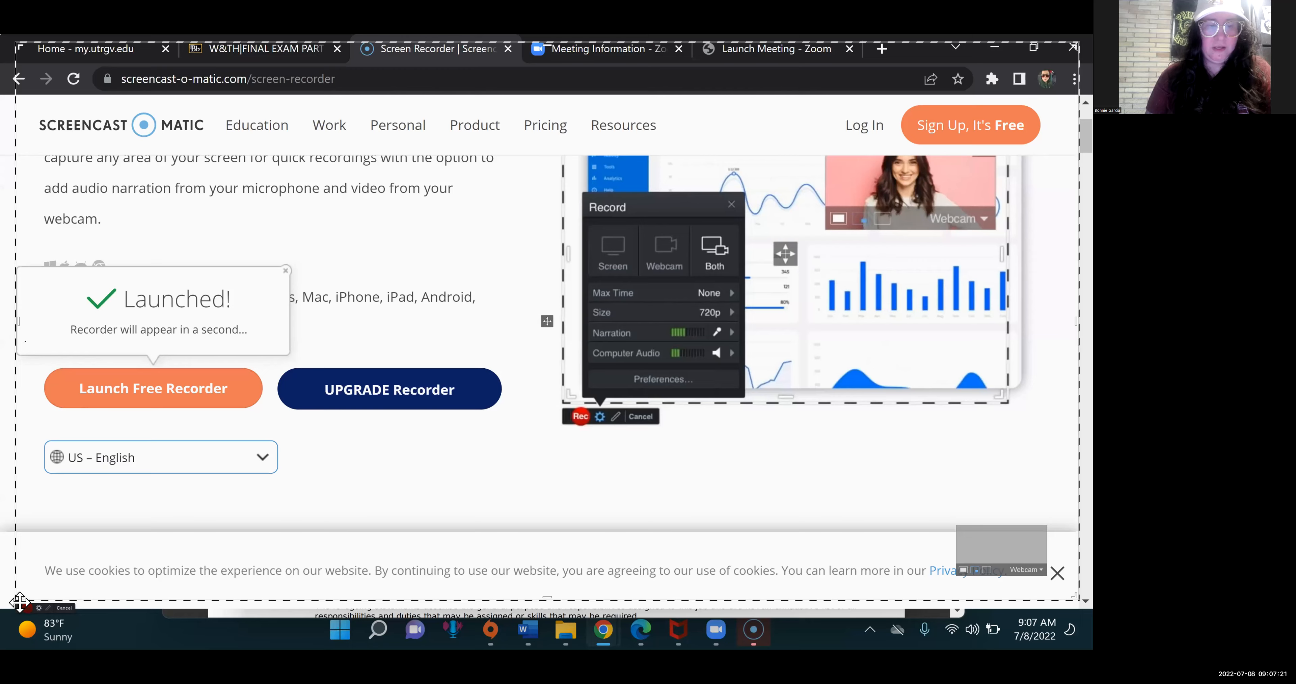
# Step: Bring up the recorder's settings, reposition the recording frame over the browser window, and dismiss the Windows widgets board
pyautogui.moveTo(23, 607); pyautogui.dragTo(28, 599)
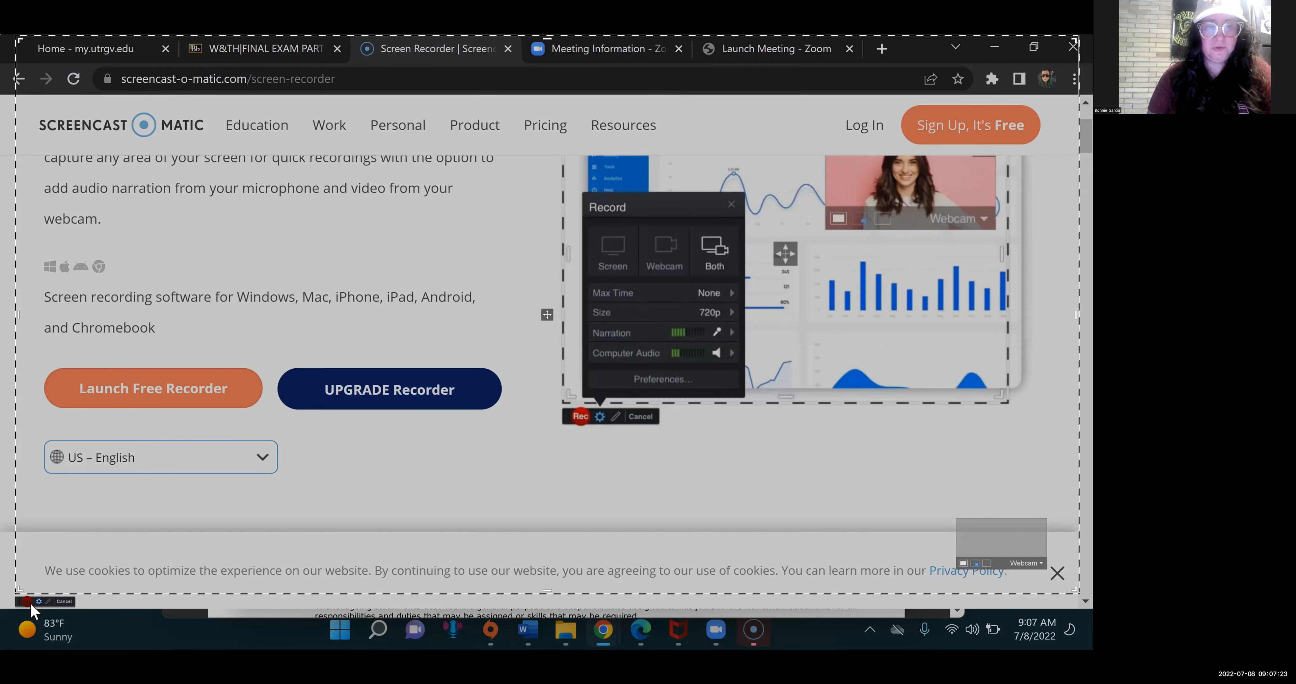
pyautogui.moveTo(27, 602)
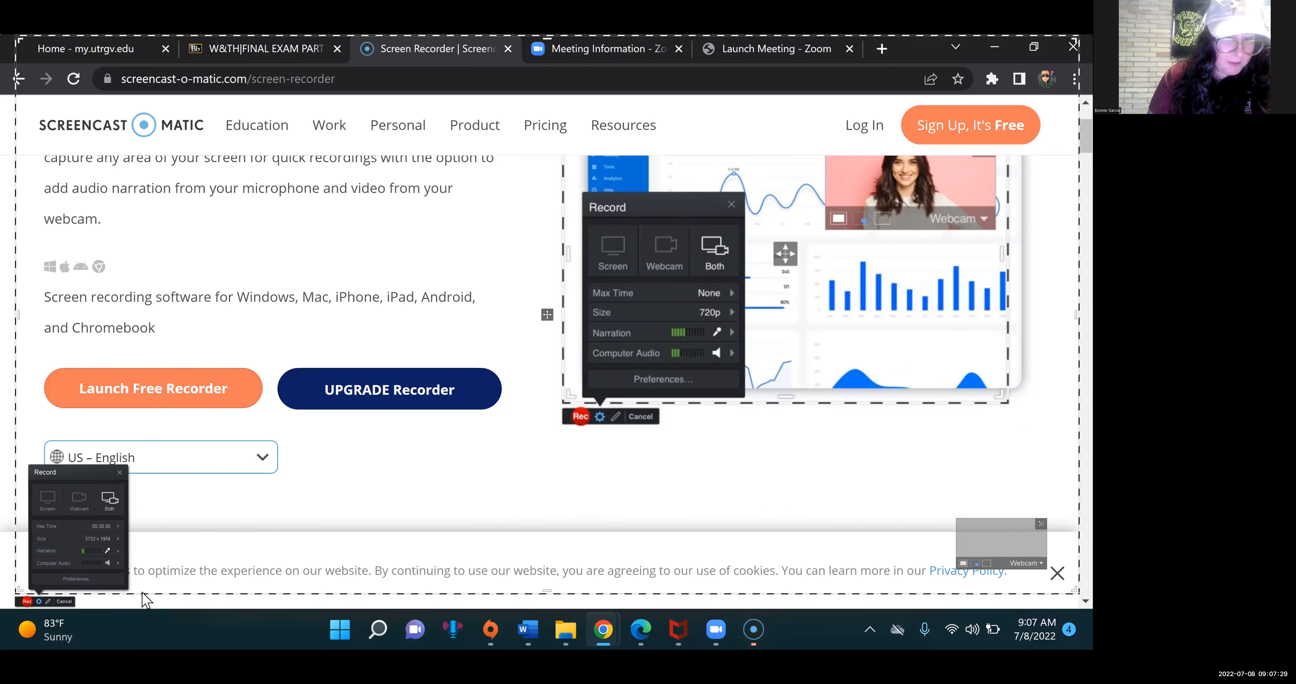
pyautogui.moveTo(21, 597); pyautogui.dragTo(63, 503)
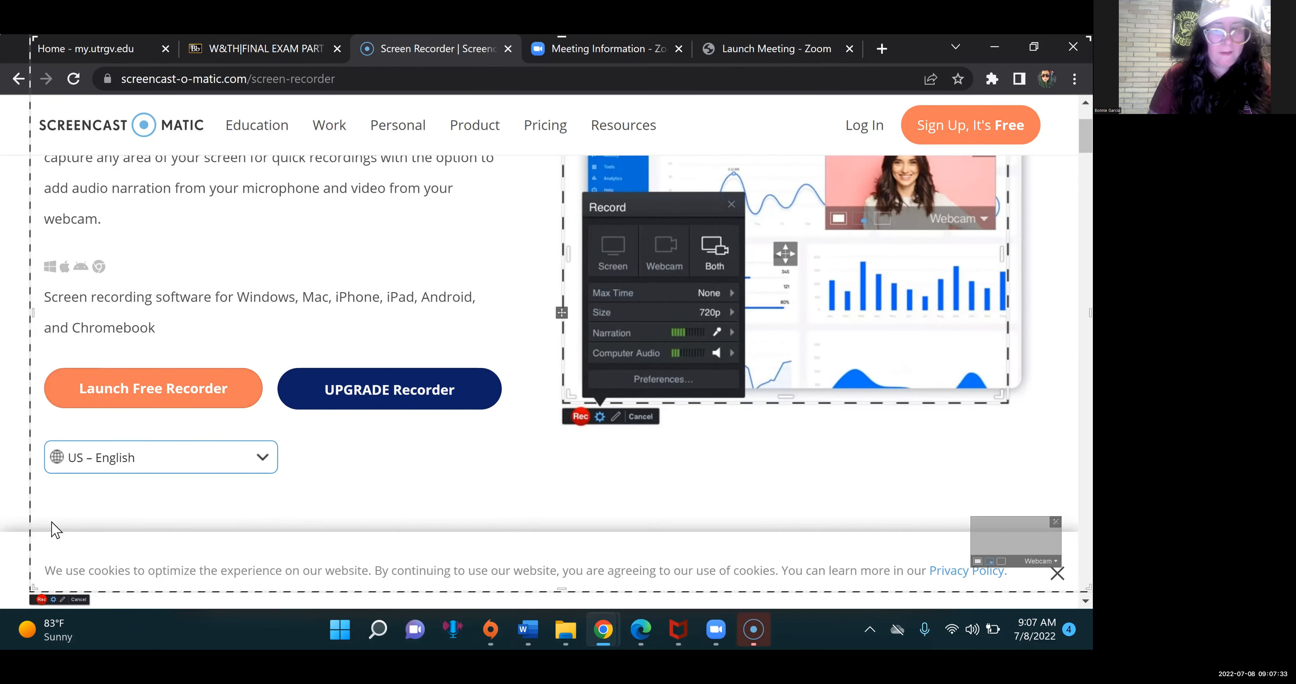
pyautogui.moveTo(47, 604); pyautogui.dragTo(47, 611)
pyautogui.click(47, 611)
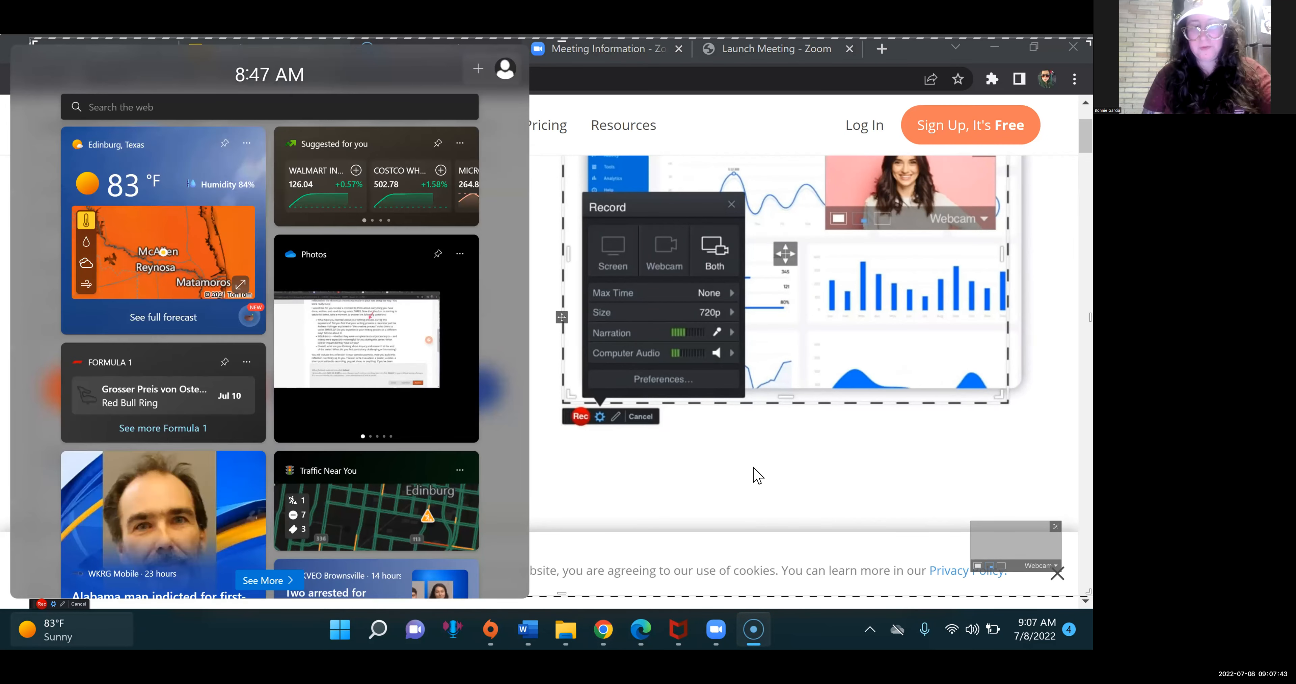
pyautogui.click(594, 475)
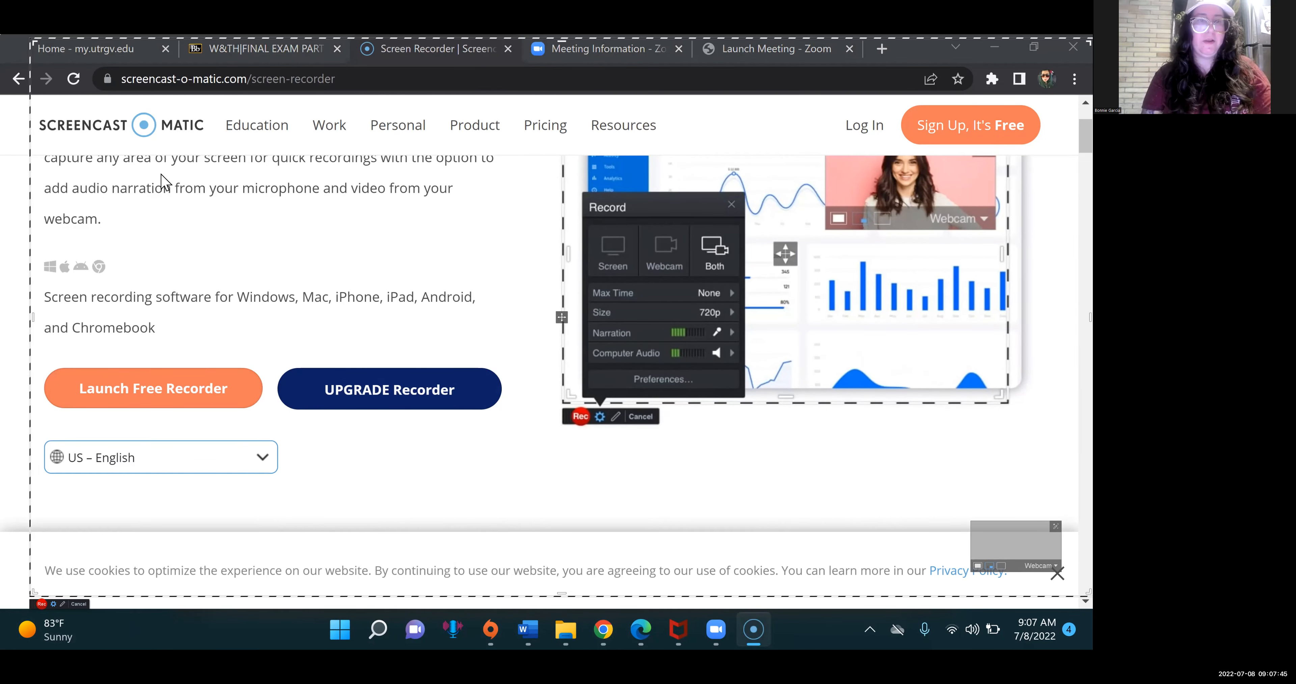
# Step: Shrink the recording frame to fit inside the browser window and start recording in Screen mode
pyautogui.moveTo(31, 39); pyautogui.dragTo(82, 139)
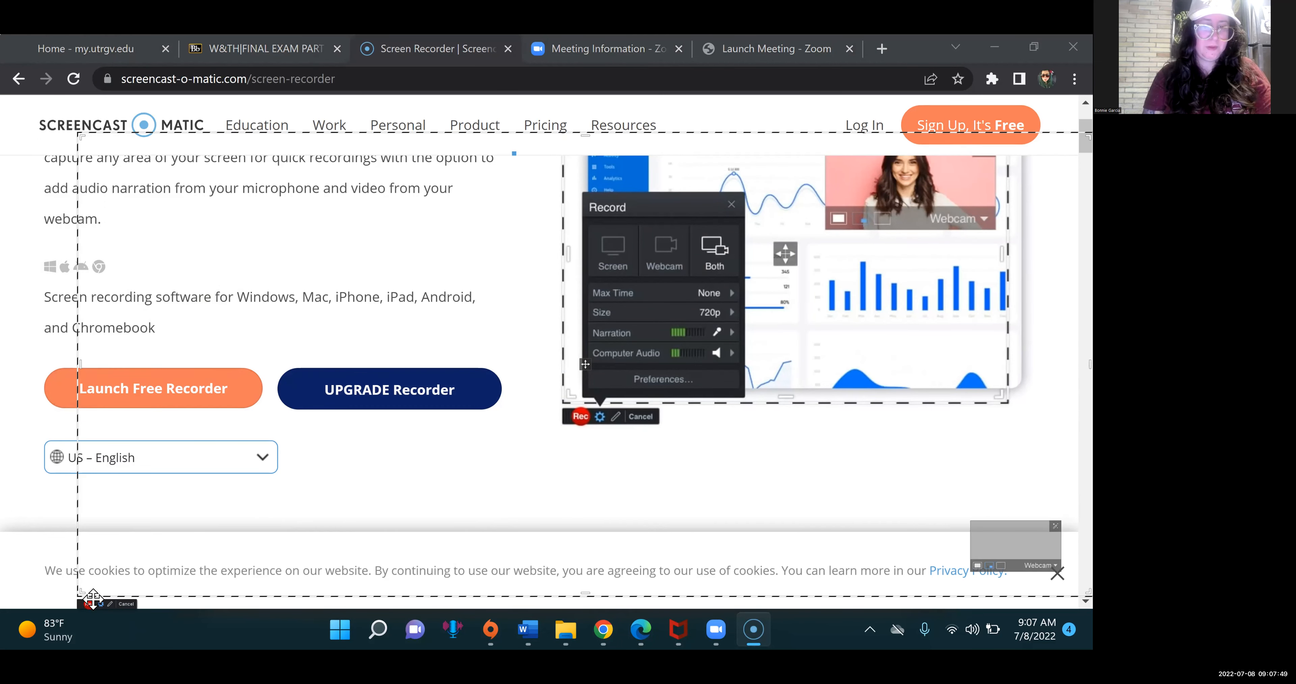
pyautogui.moveTo(78, 596); pyautogui.dragTo(30, 571)
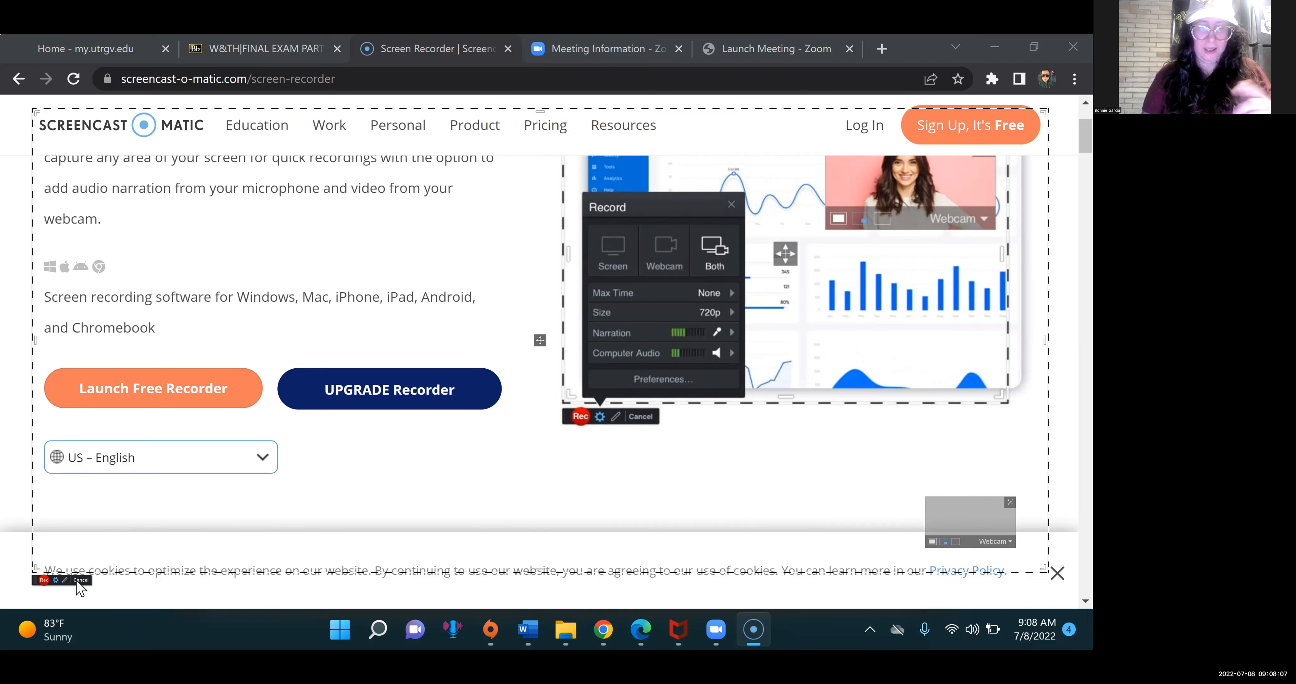
pyautogui.click(56, 580)
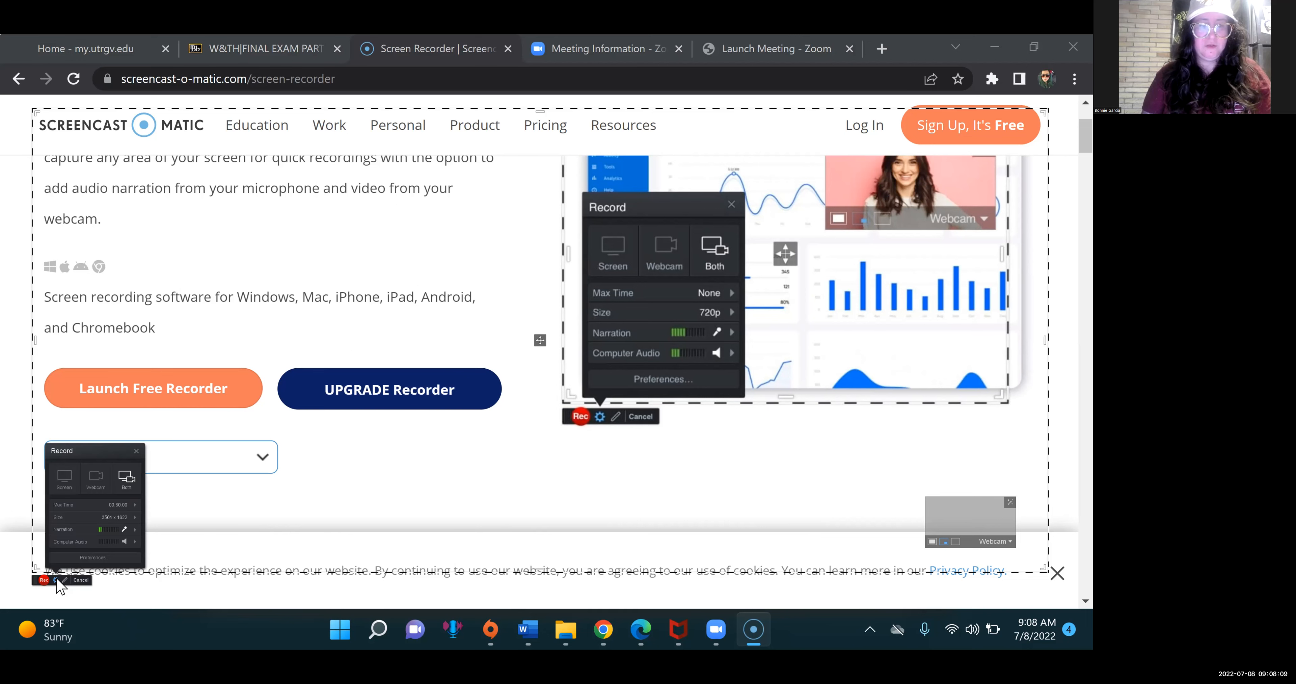
pyautogui.click(69, 487)
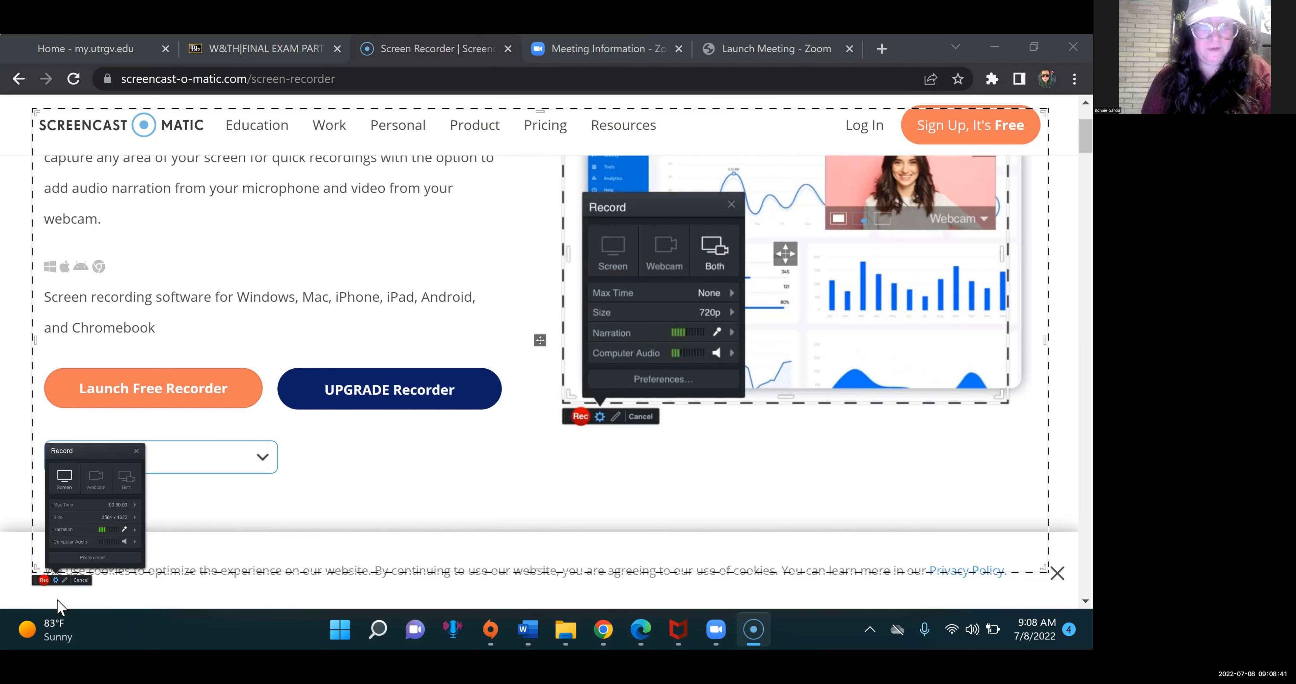
pyautogui.click(43, 581)
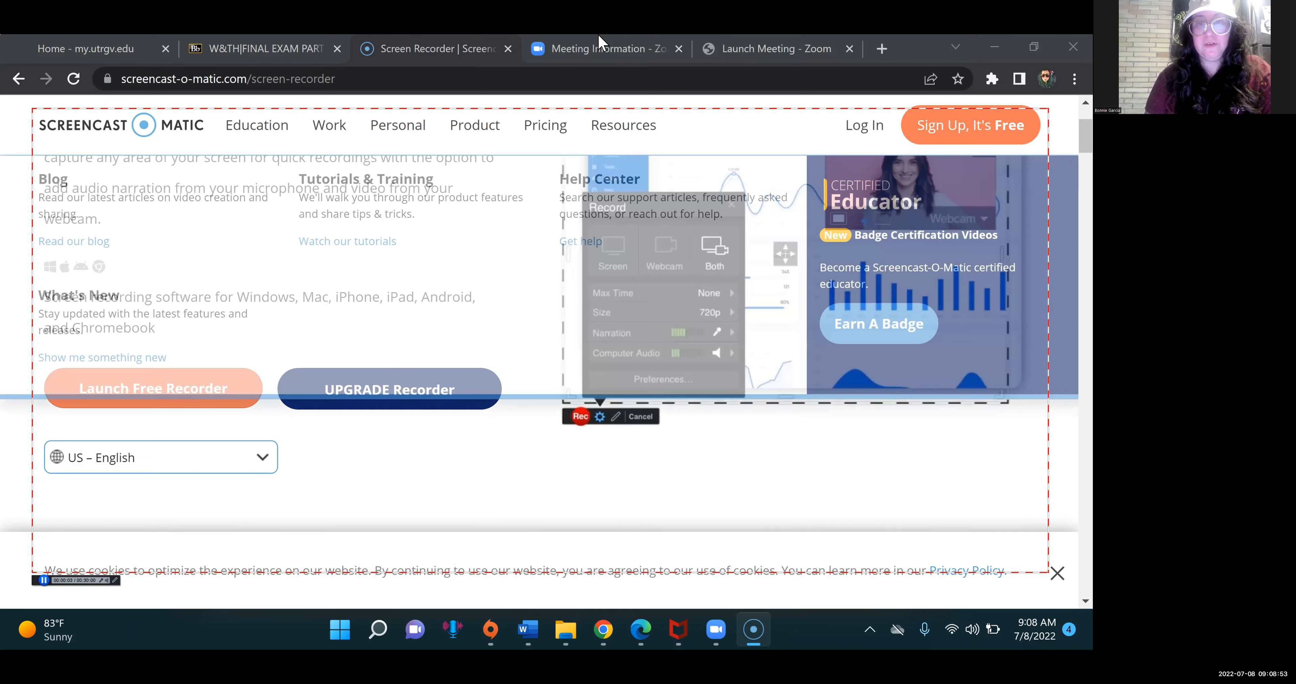
# Step: Switch to the Blackboard final exam page, minimize the browser window, and pause and resume the recording
pyautogui.click(601, 45)
pyautogui.click(441, 47)
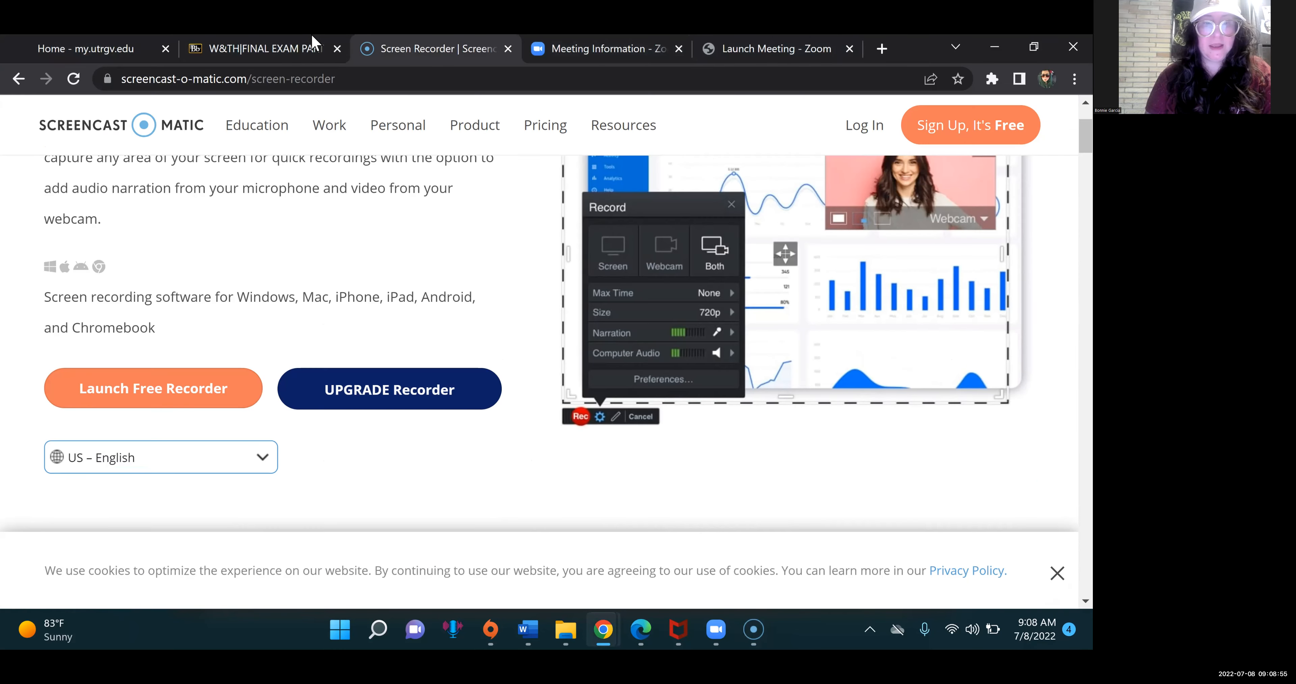
pyautogui.click(312, 36)
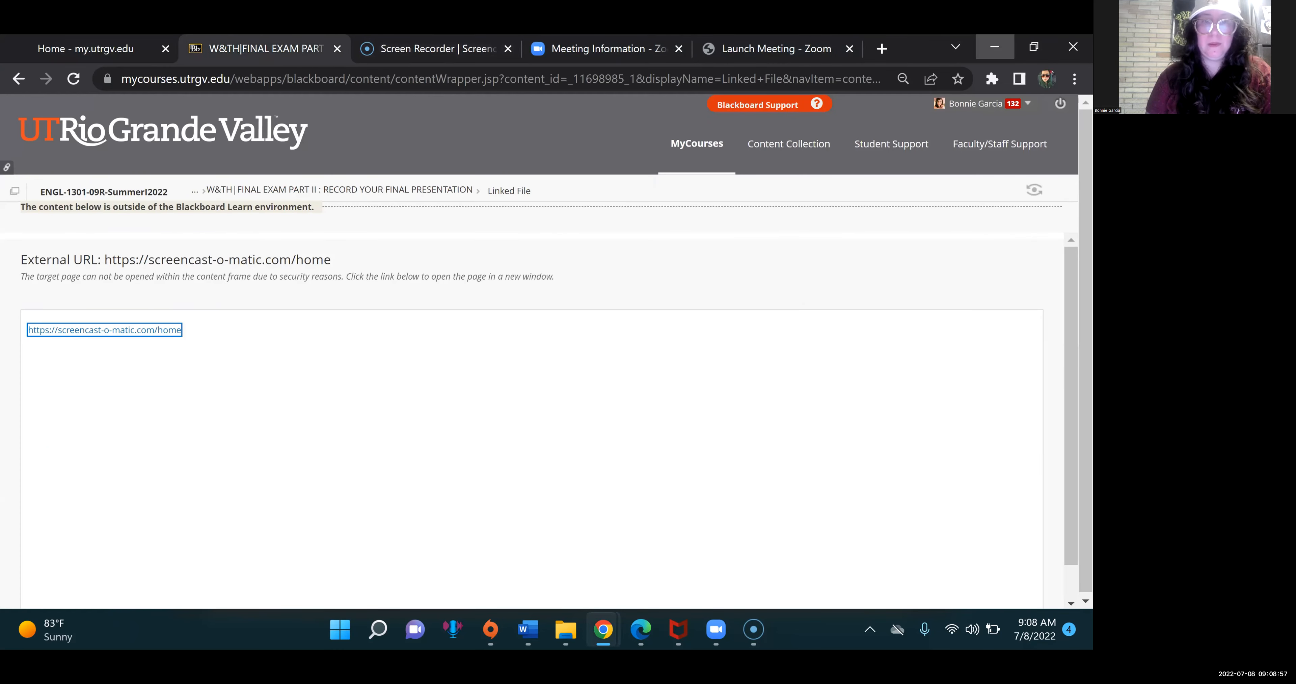
pyautogui.click(994, 46)
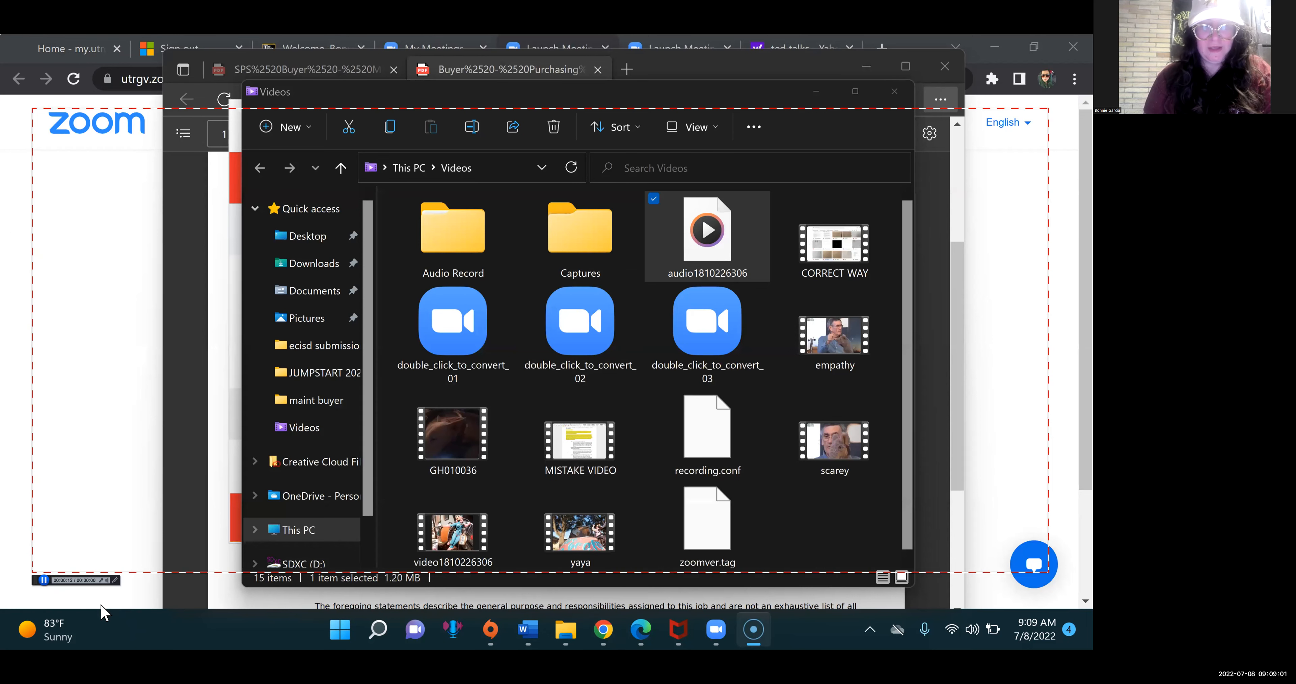
pyautogui.click(45, 581)
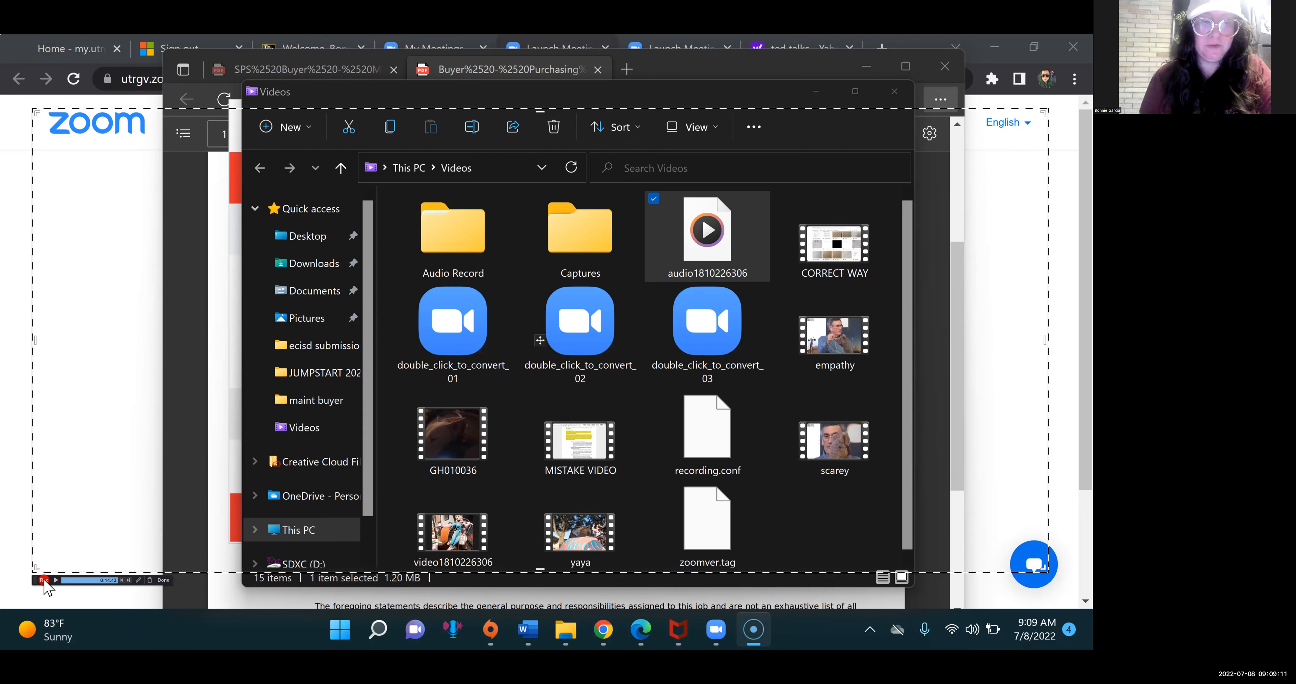
pyautogui.click(44, 580)
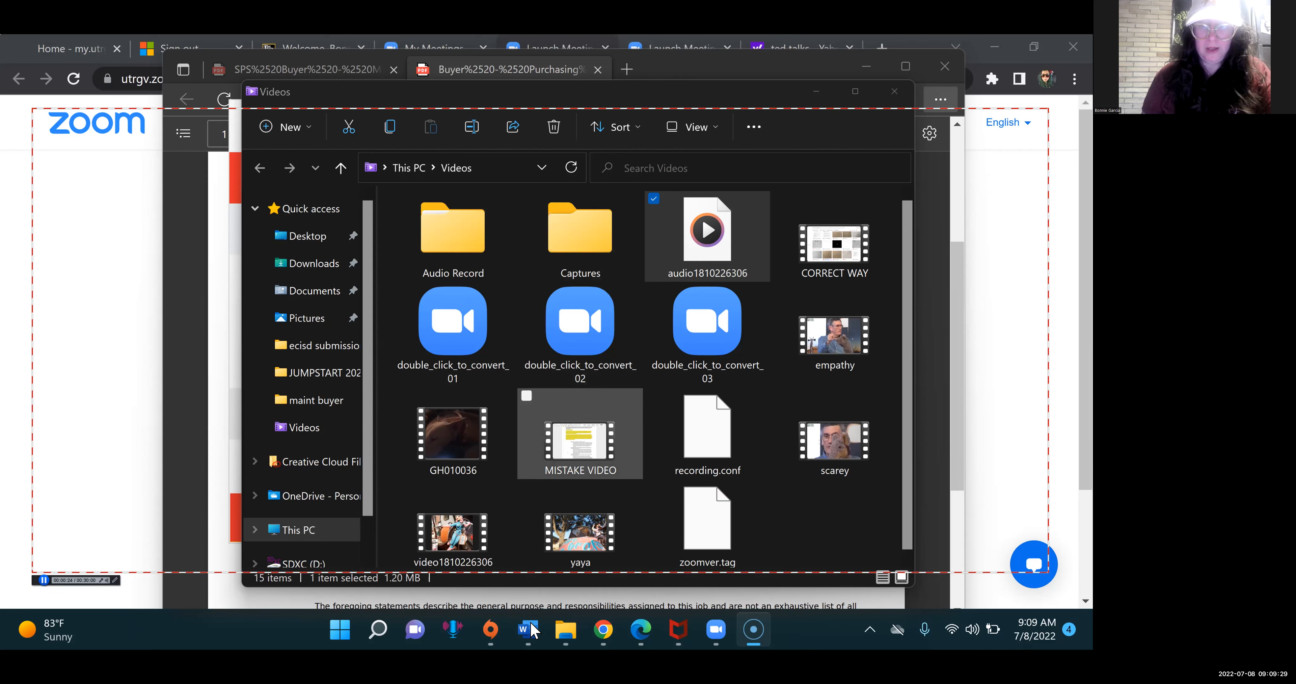
# Step: Switch to Word, look through the questions in the Outline Template for 1301FINAL document, and minimize it
pyautogui.moveTo(531, 629)
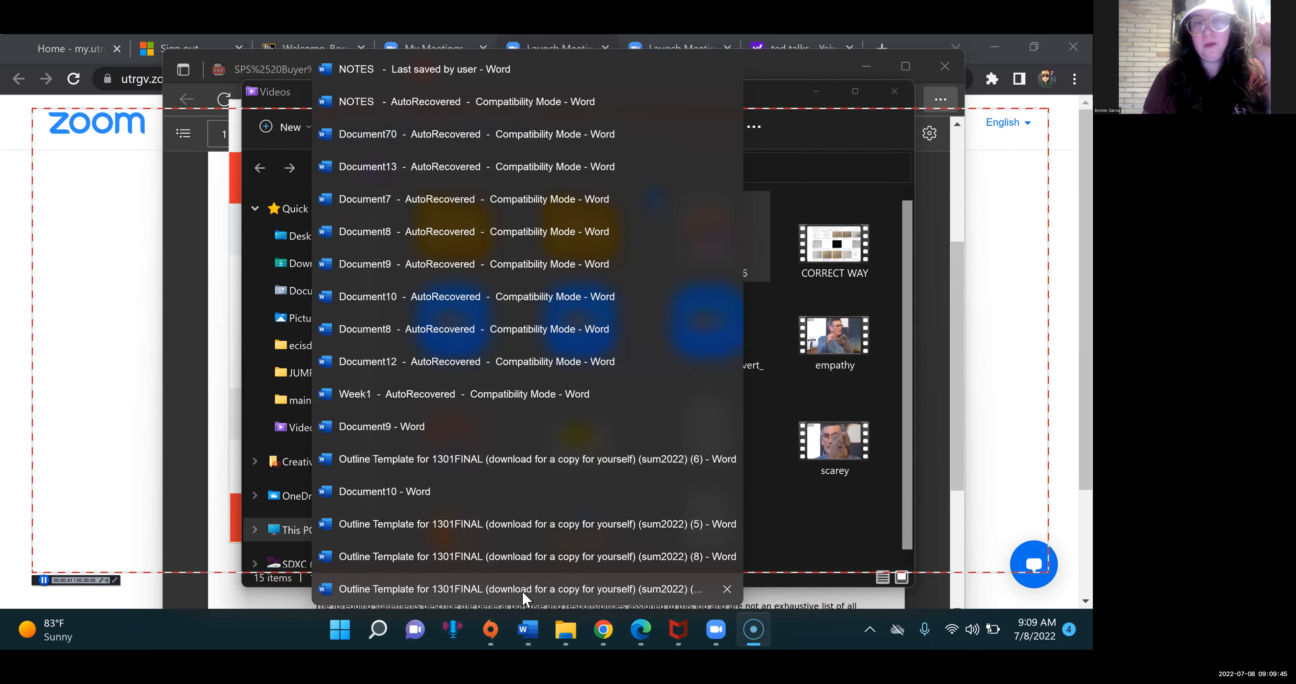
pyautogui.click(571, 473)
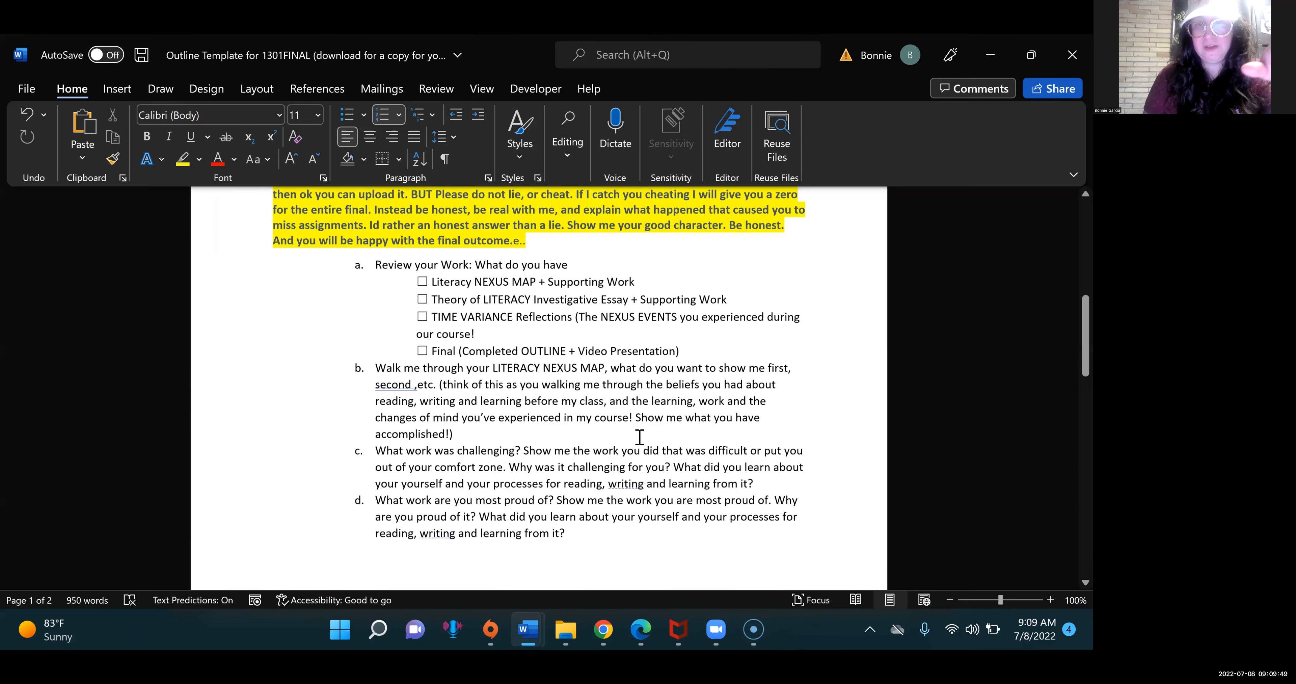
pyautogui.scroll(10, 639, 437)
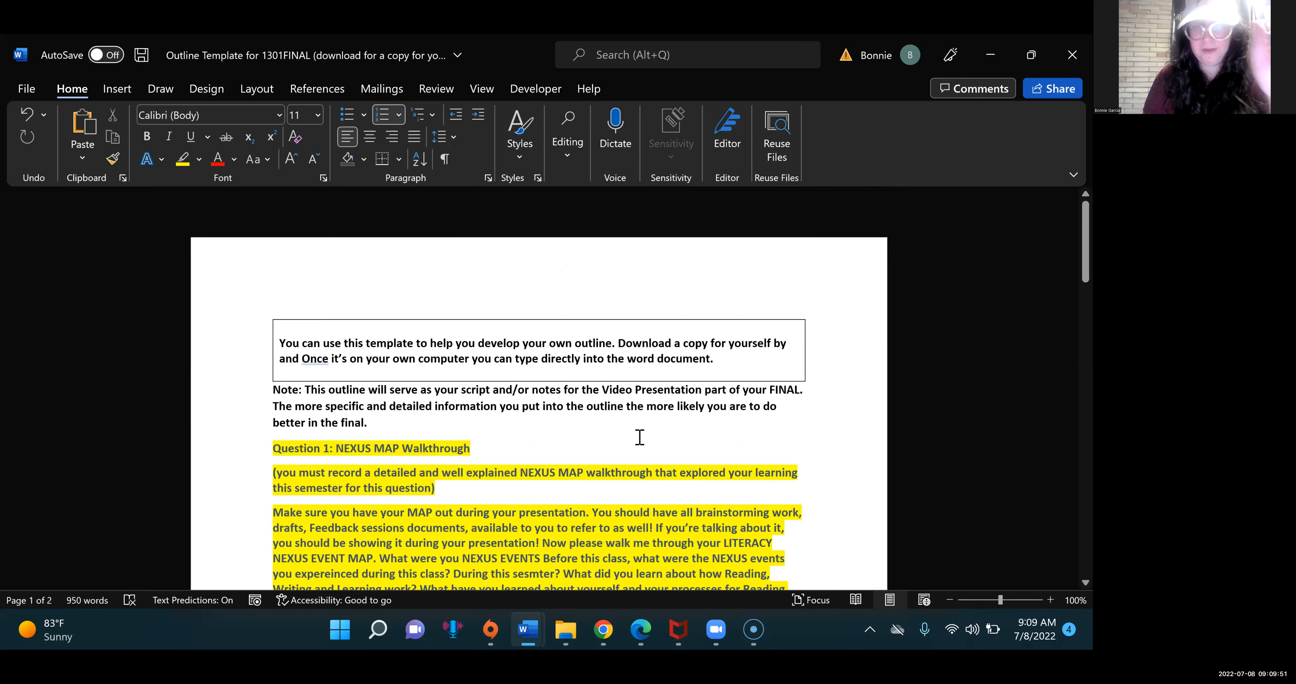
pyautogui.scroll(-15, 640, 437)
pyautogui.scroll(-7, 640, 437)
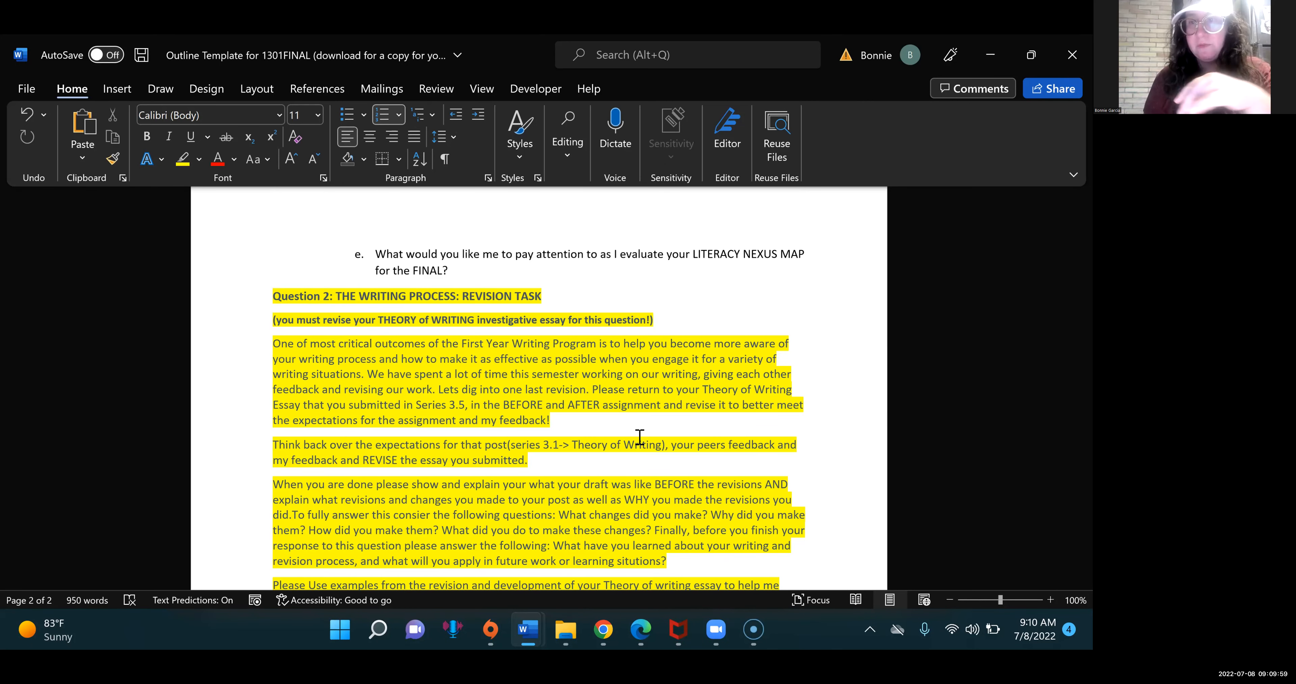
pyautogui.click(990, 55)
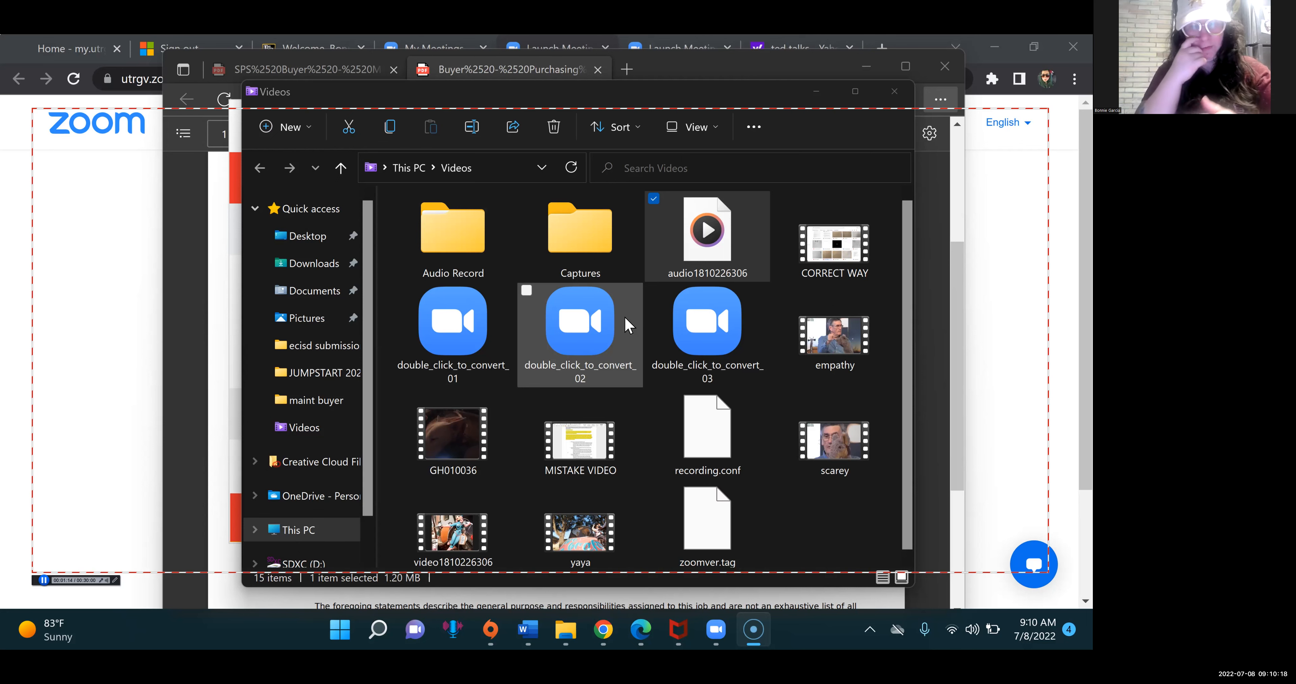
# Step: Pause and finish the screen recording, choosing Save / Upload for it
pyautogui.click(44, 581)
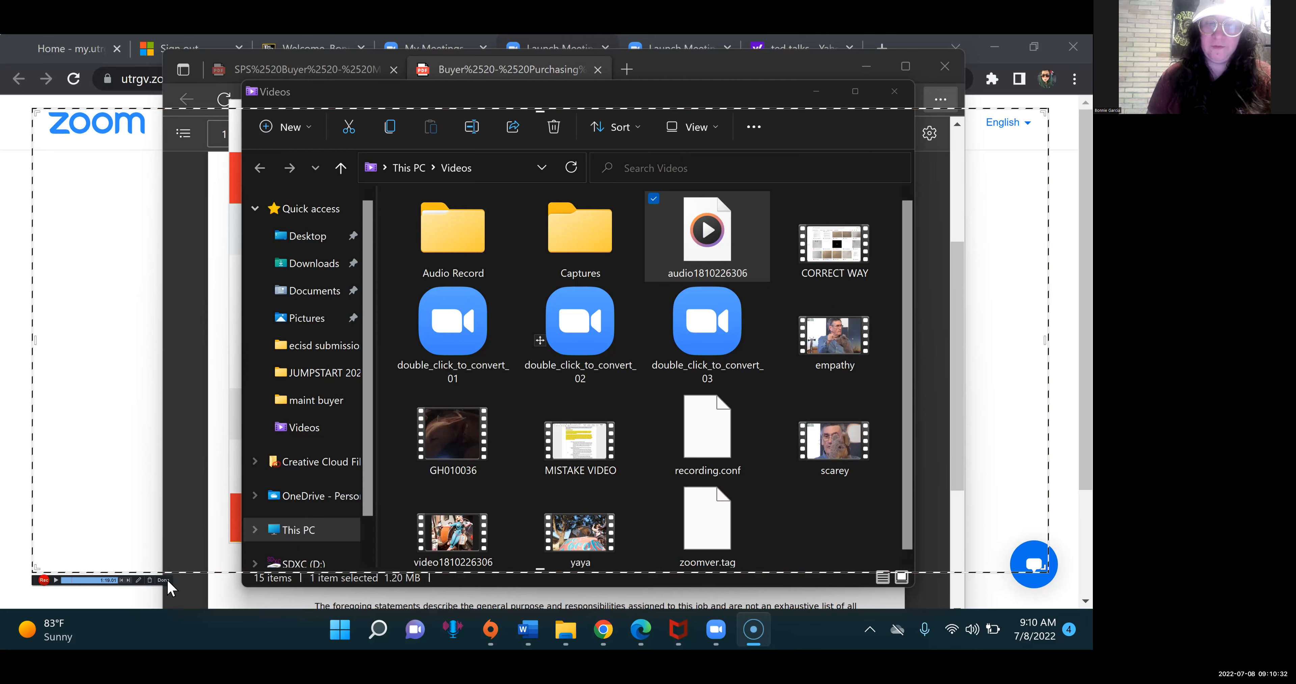
pyautogui.click(168, 579)
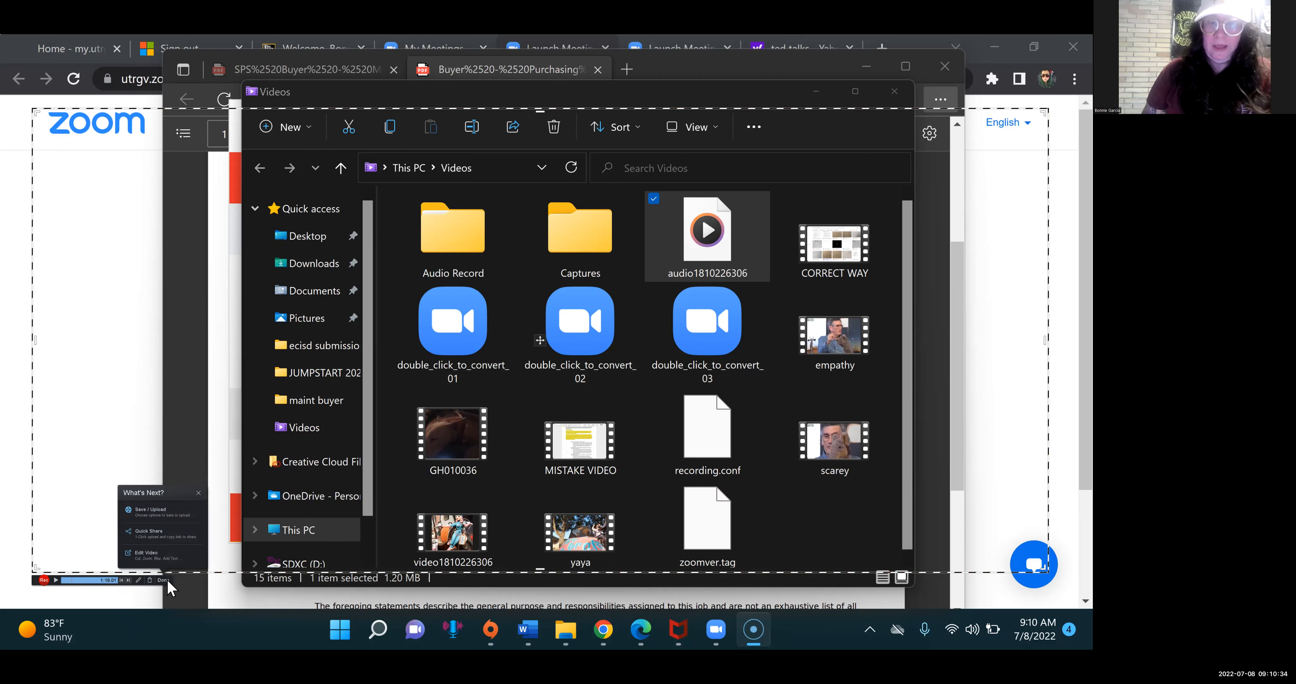
pyautogui.click(173, 516)
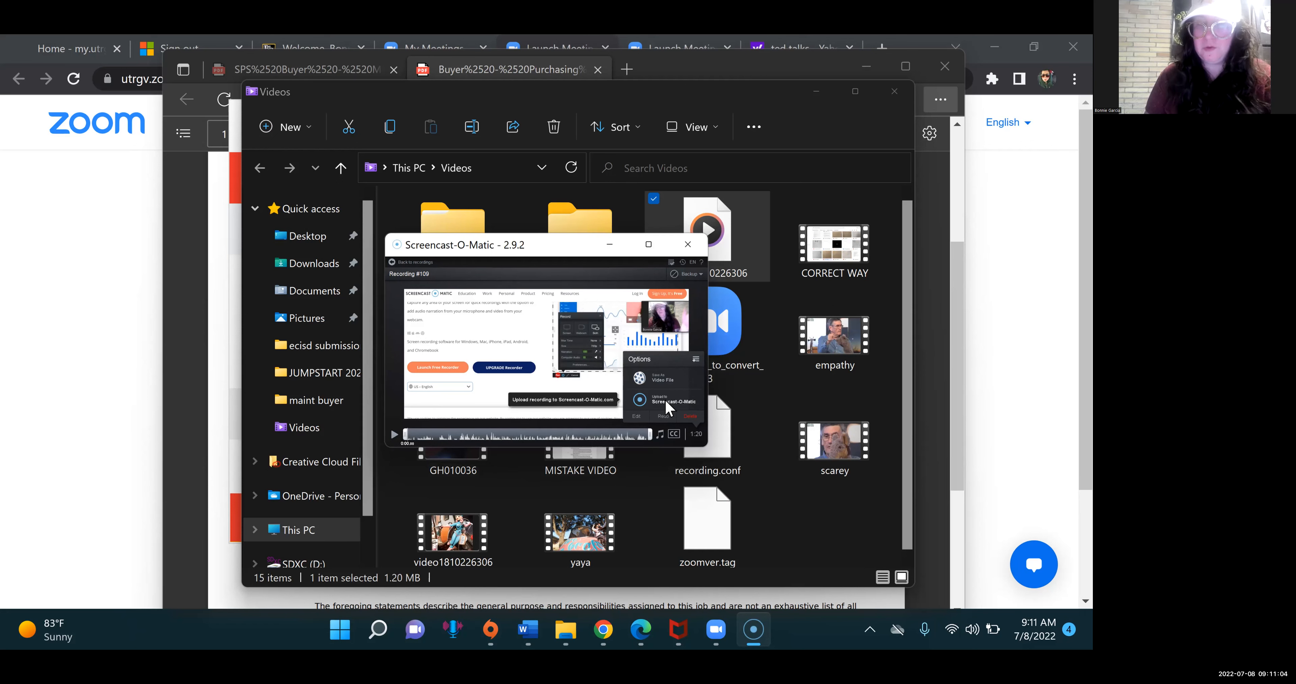
# Step: Choose to save the recording as a video file and set its destination folder to Documents
pyautogui.click(662, 385)
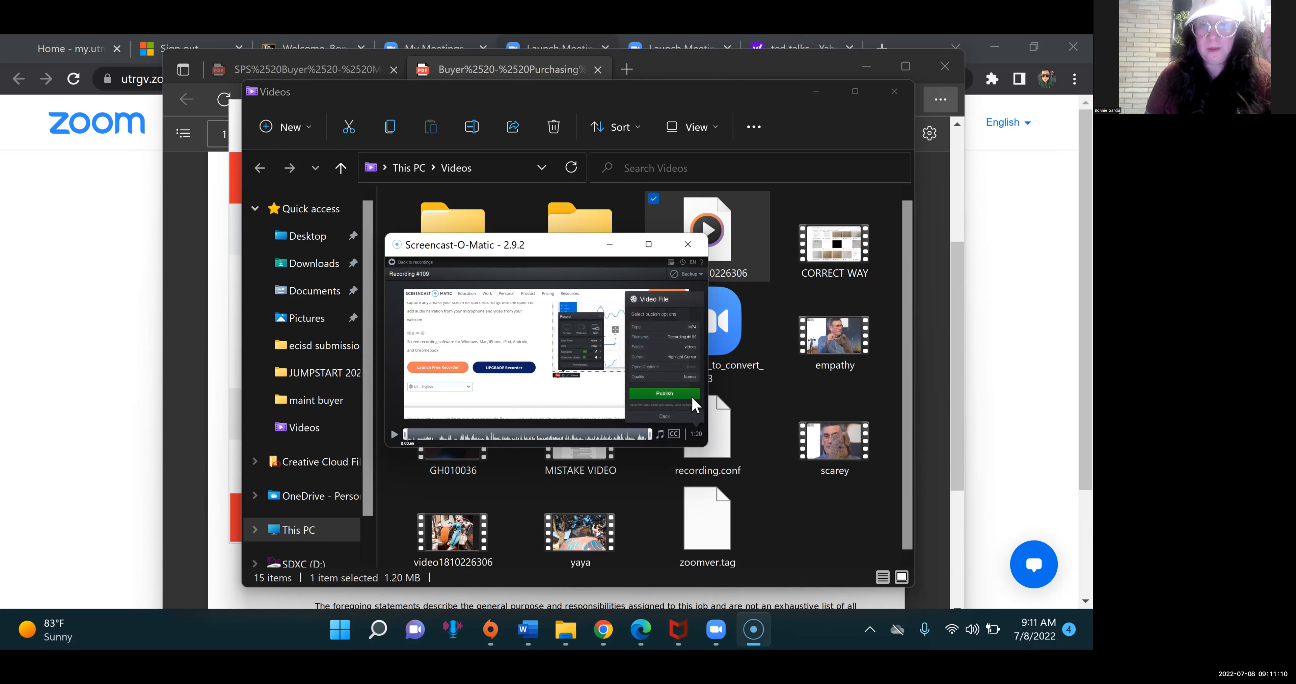
pyautogui.click(693, 348)
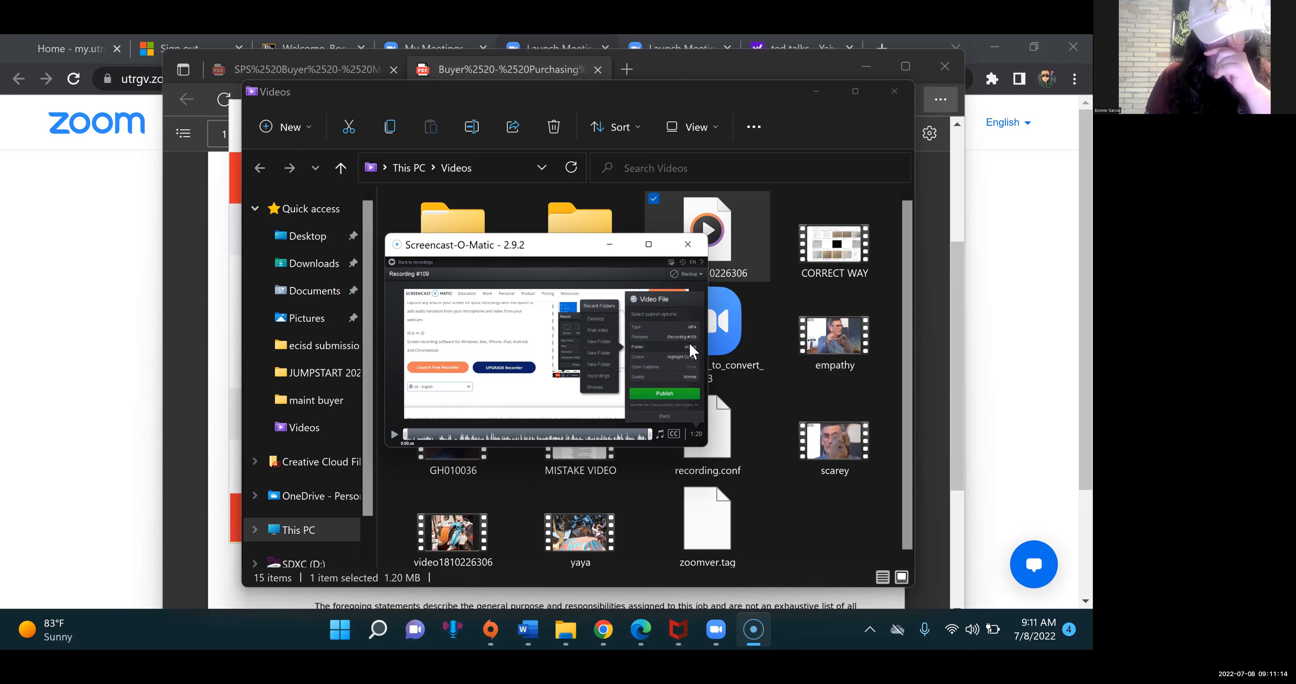
pyautogui.click(674, 348)
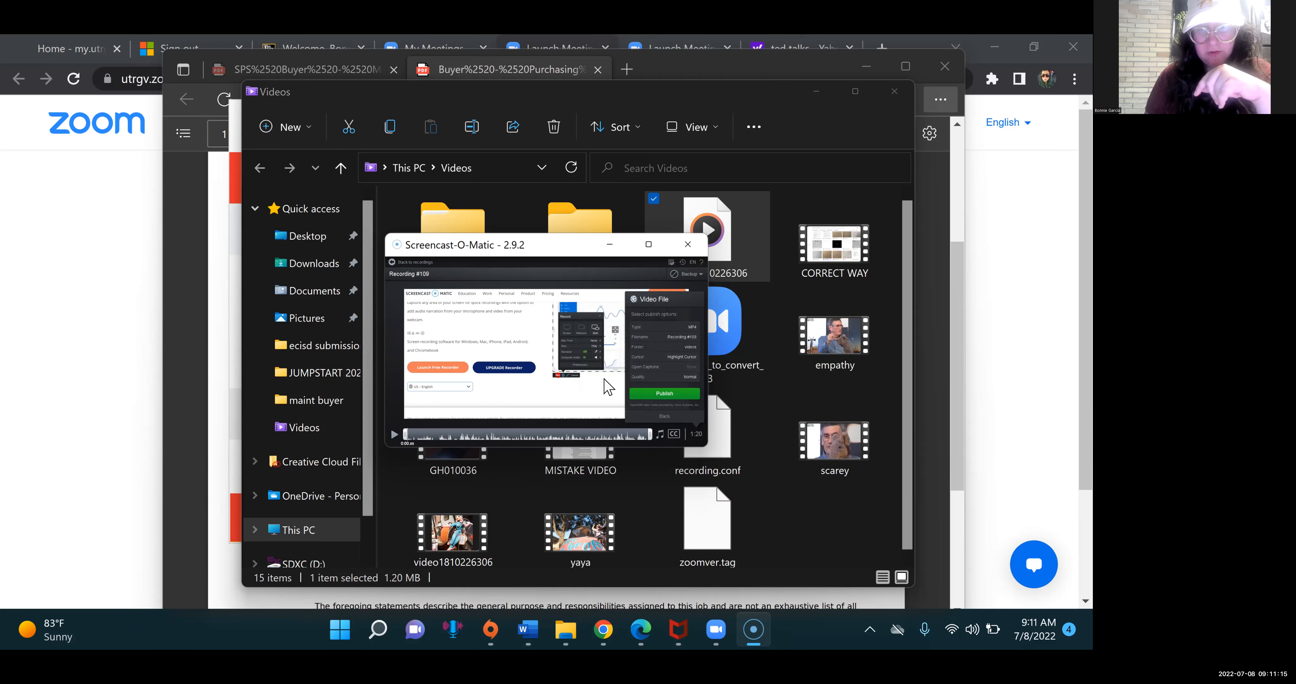
pyautogui.click(653, 349)
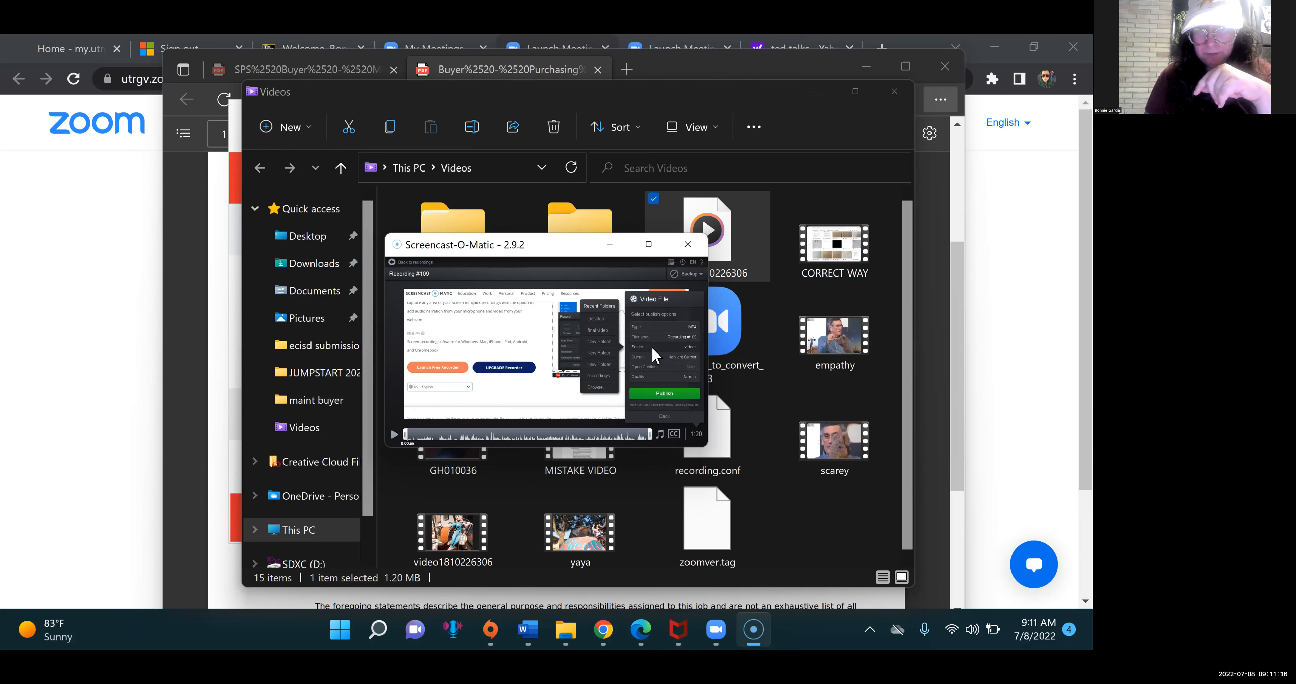
pyautogui.click(594, 387)
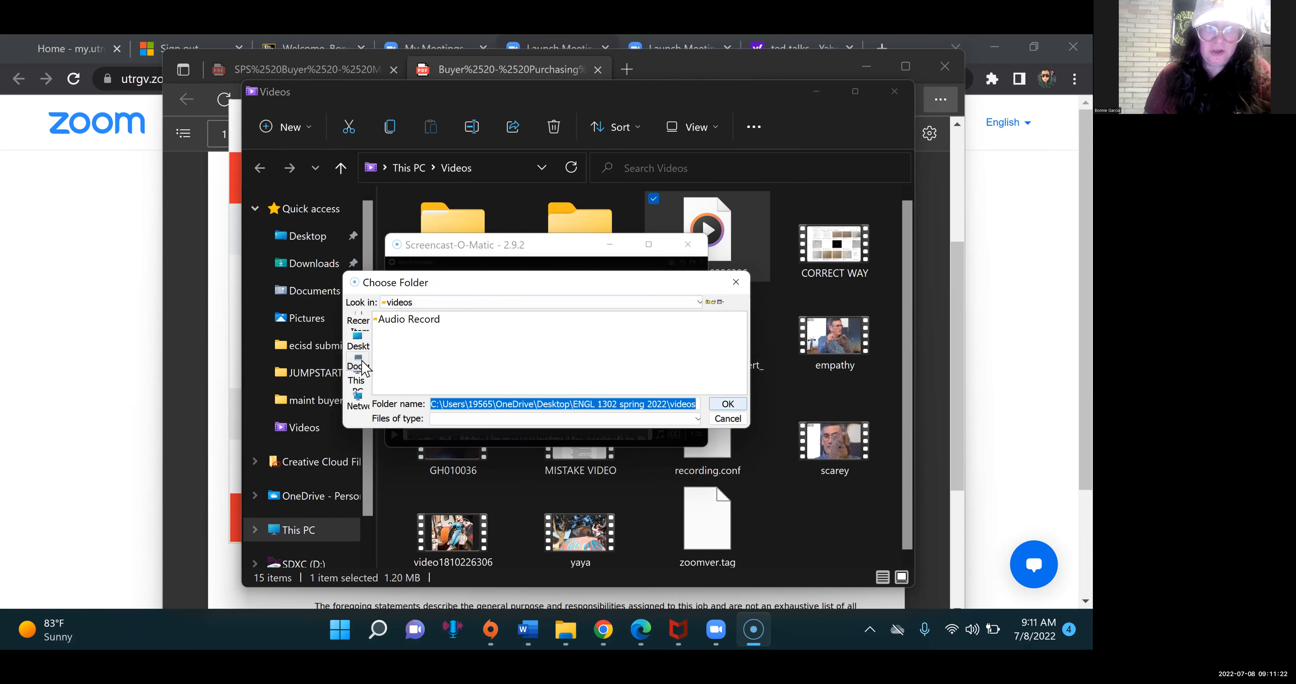
pyautogui.click(359, 365)
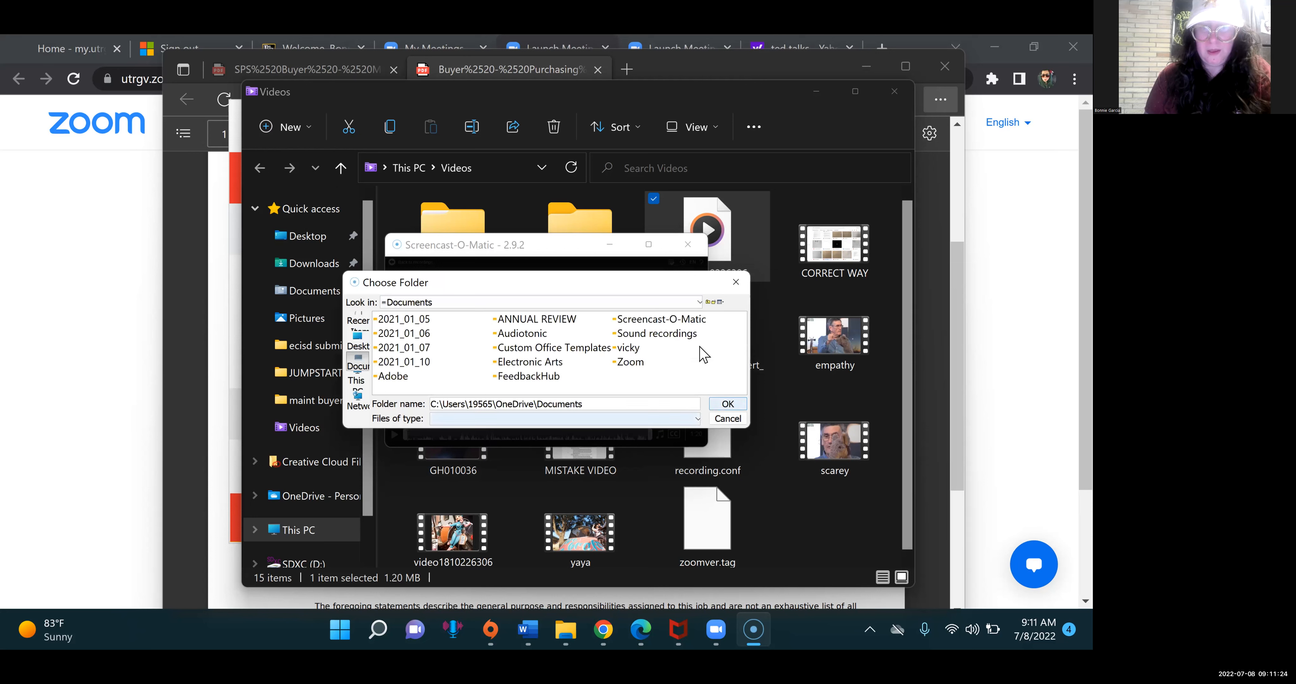
pyautogui.click(728, 405)
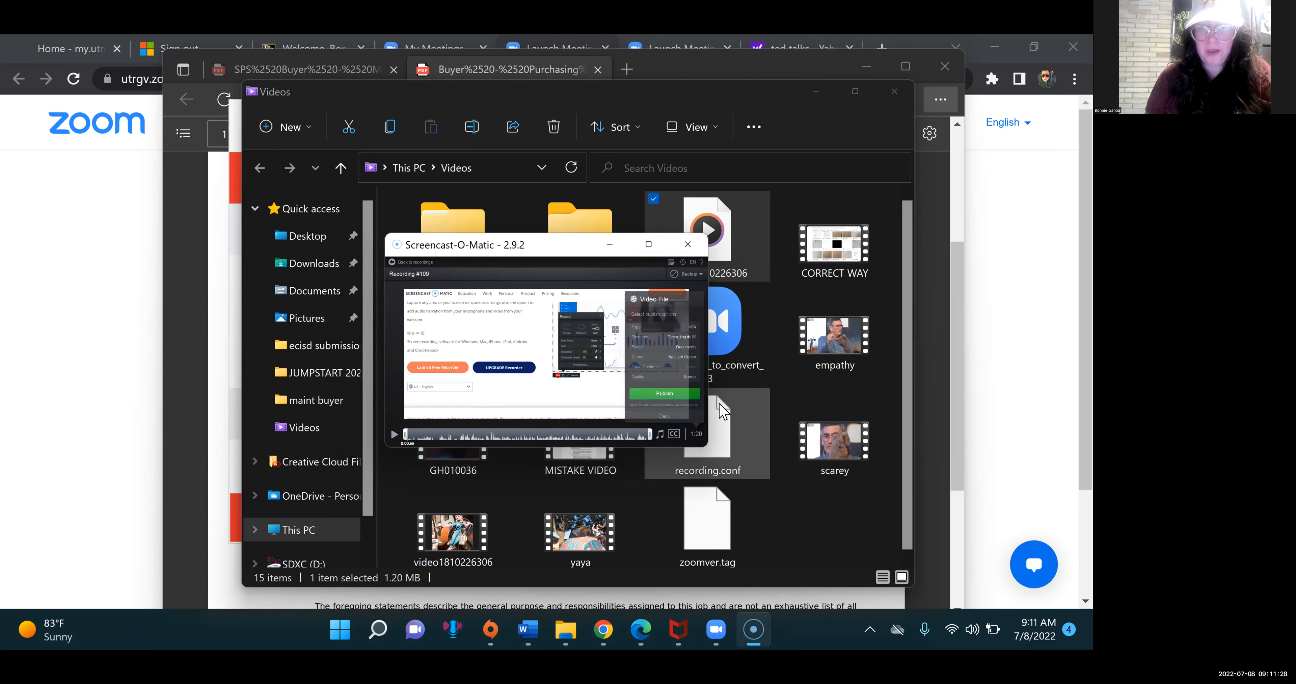
# Step: Publish the recording as an MP4 file and close Screencast-O-Matic
pyautogui.click(671, 396)
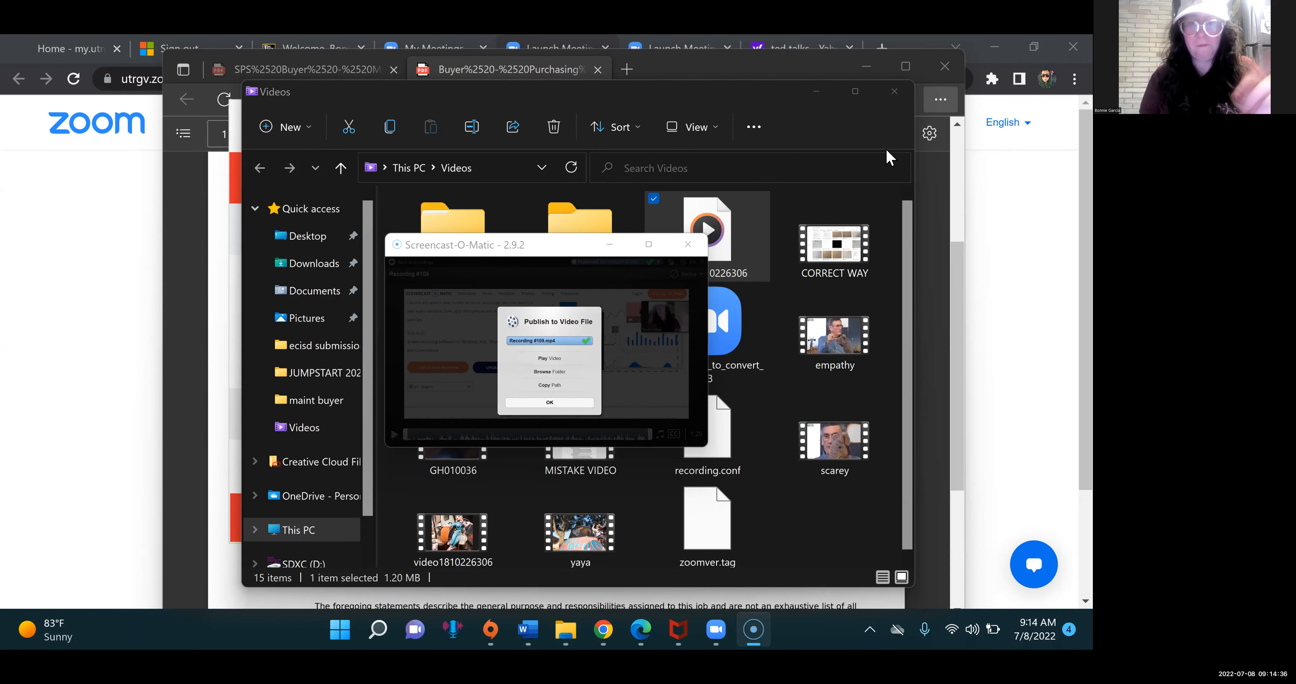
pyautogui.click(566, 401)
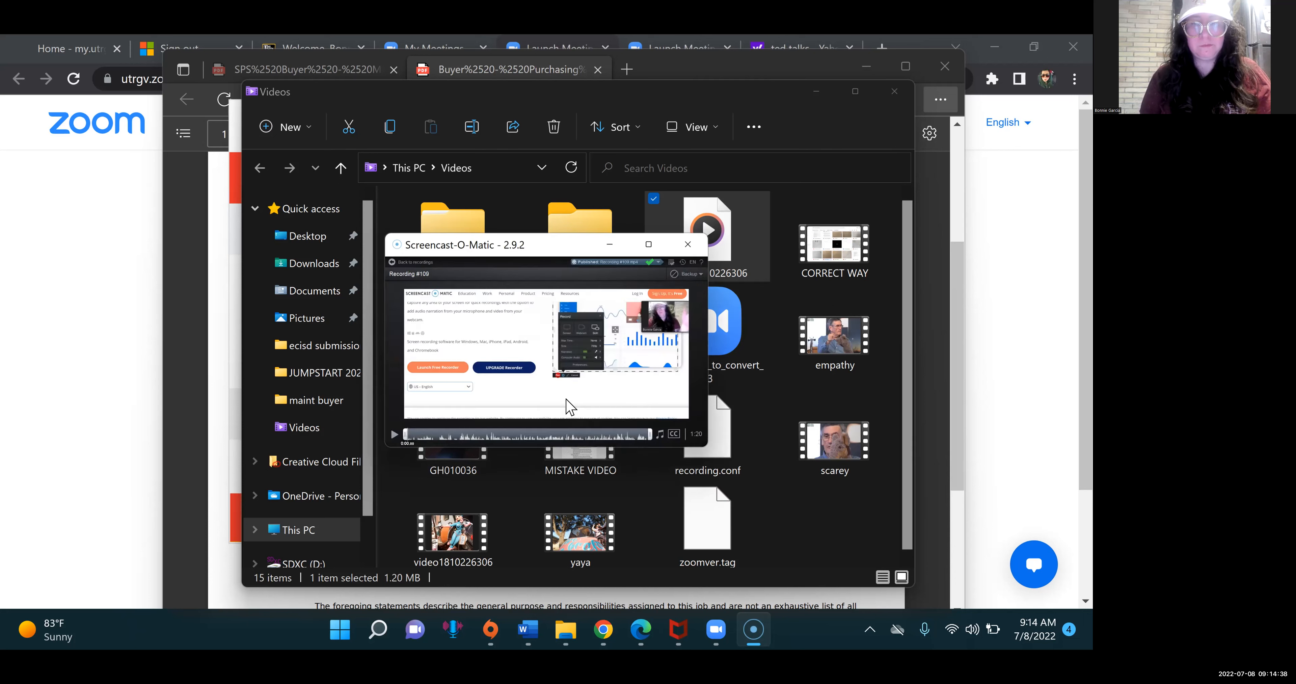
pyautogui.click(690, 243)
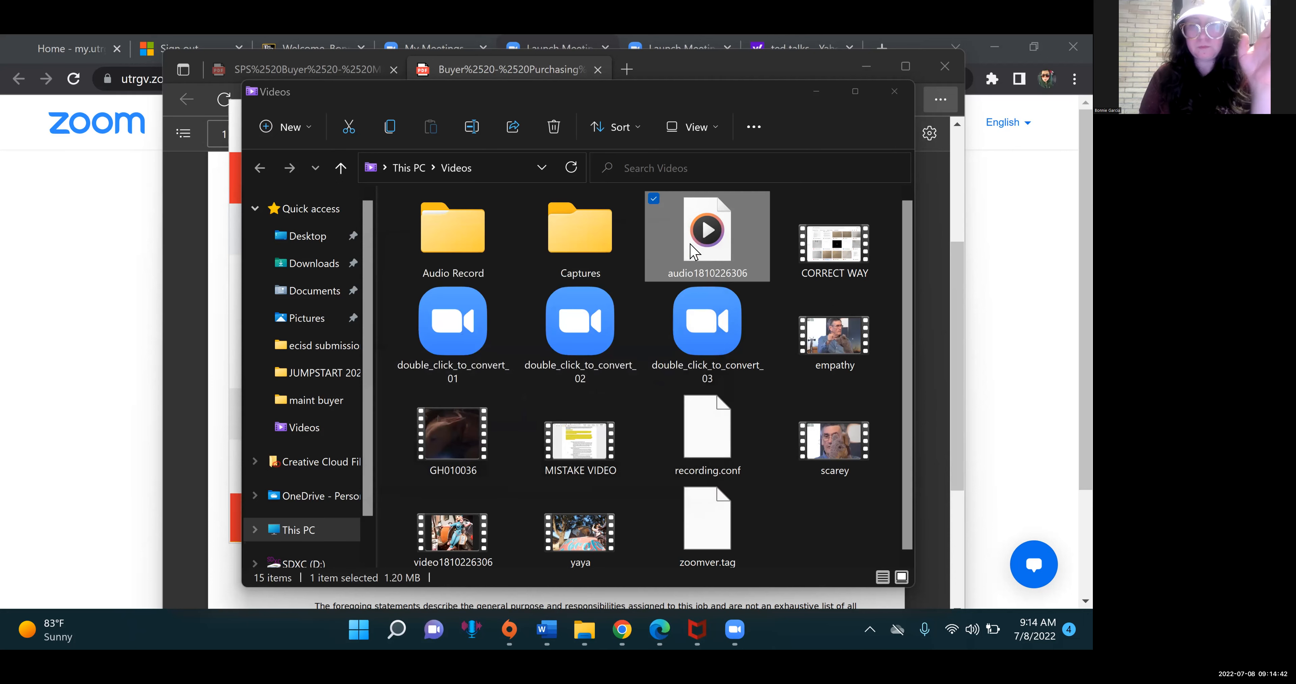
# Step: Open the Documents folder in File Explorer and look for the published Recording #109 video
pyautogui.click(302, 294)
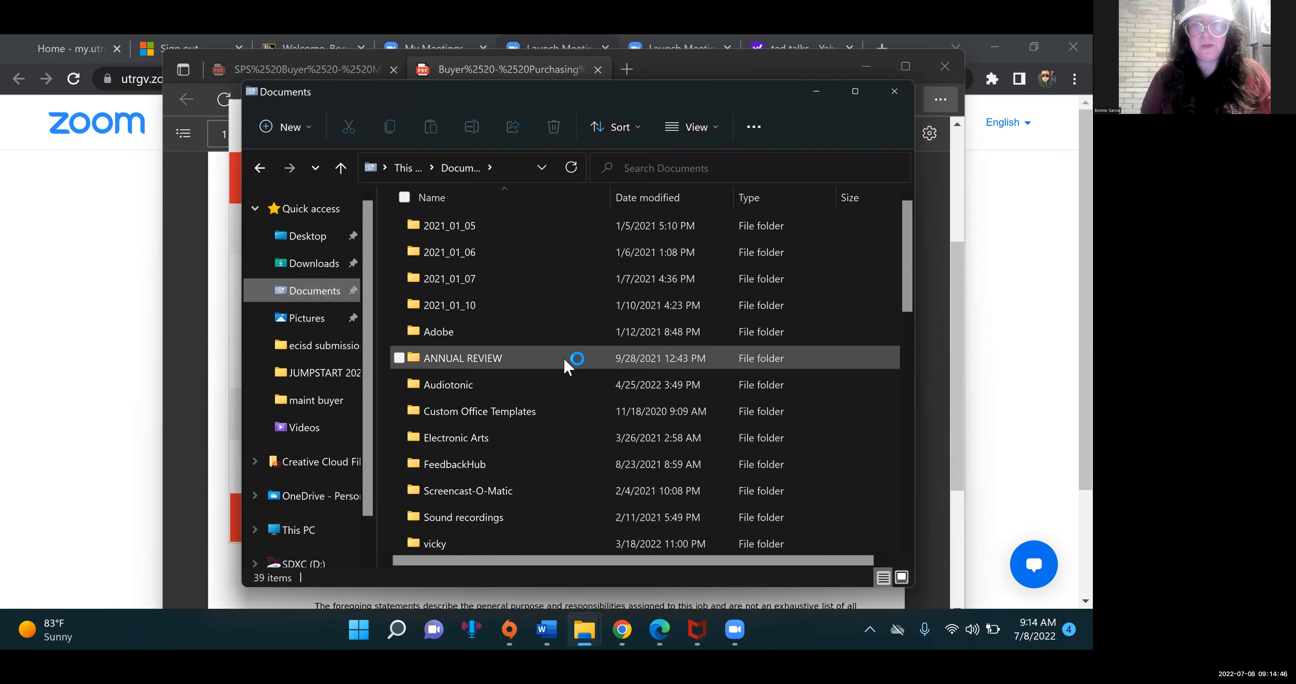
pyautogui.scroll(-4, 568, 363)
pyautogui.scroll(-2, 568, 362)
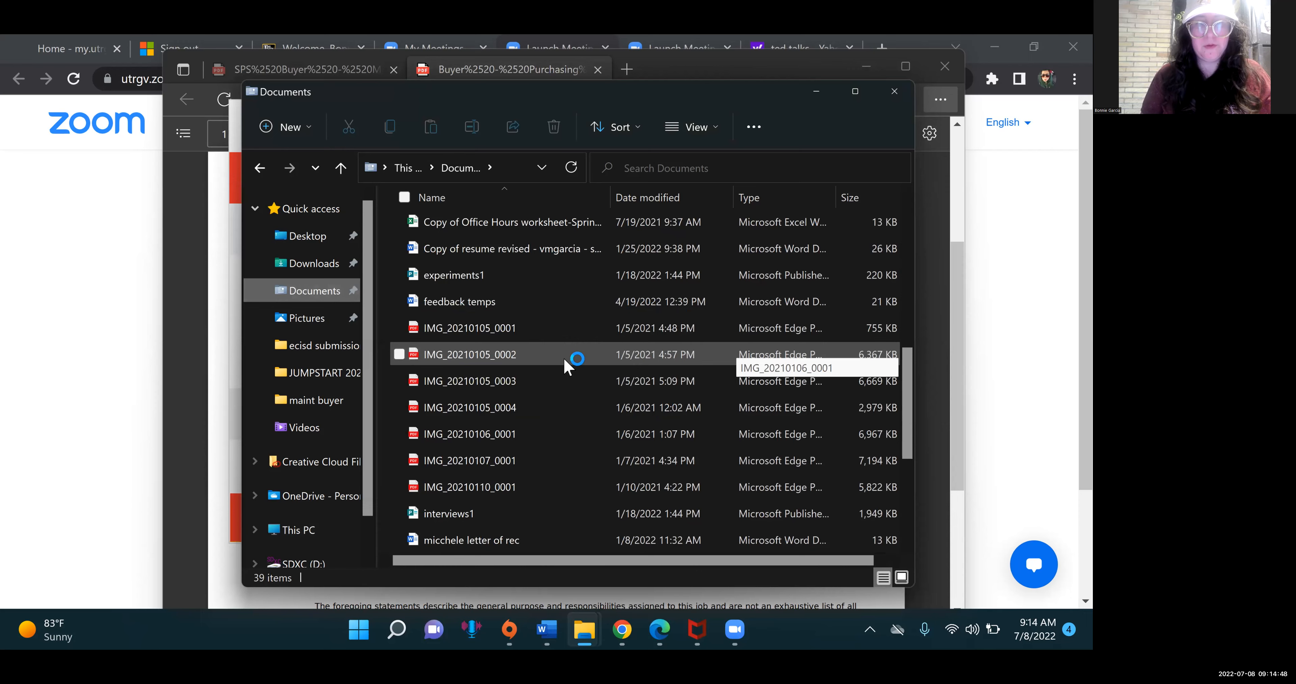
pyautogui.scroll(-4, 568, 365)
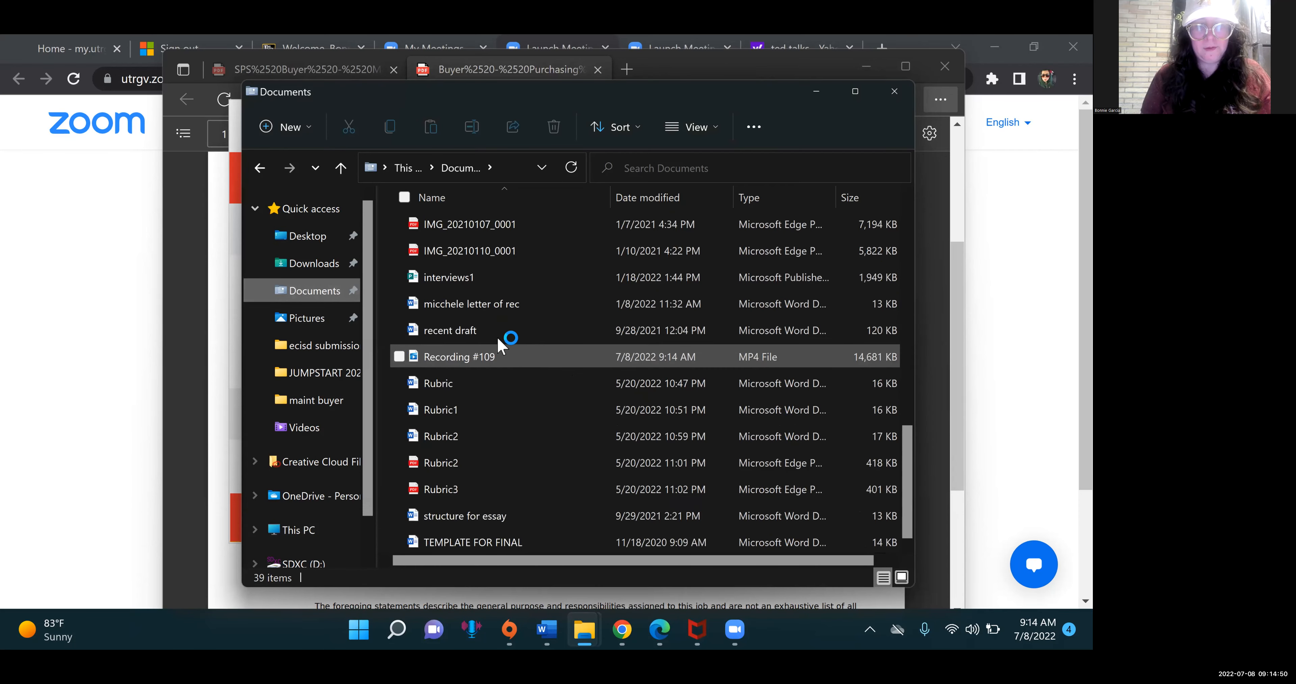
pyautogui.scroll(1, 464, 420)
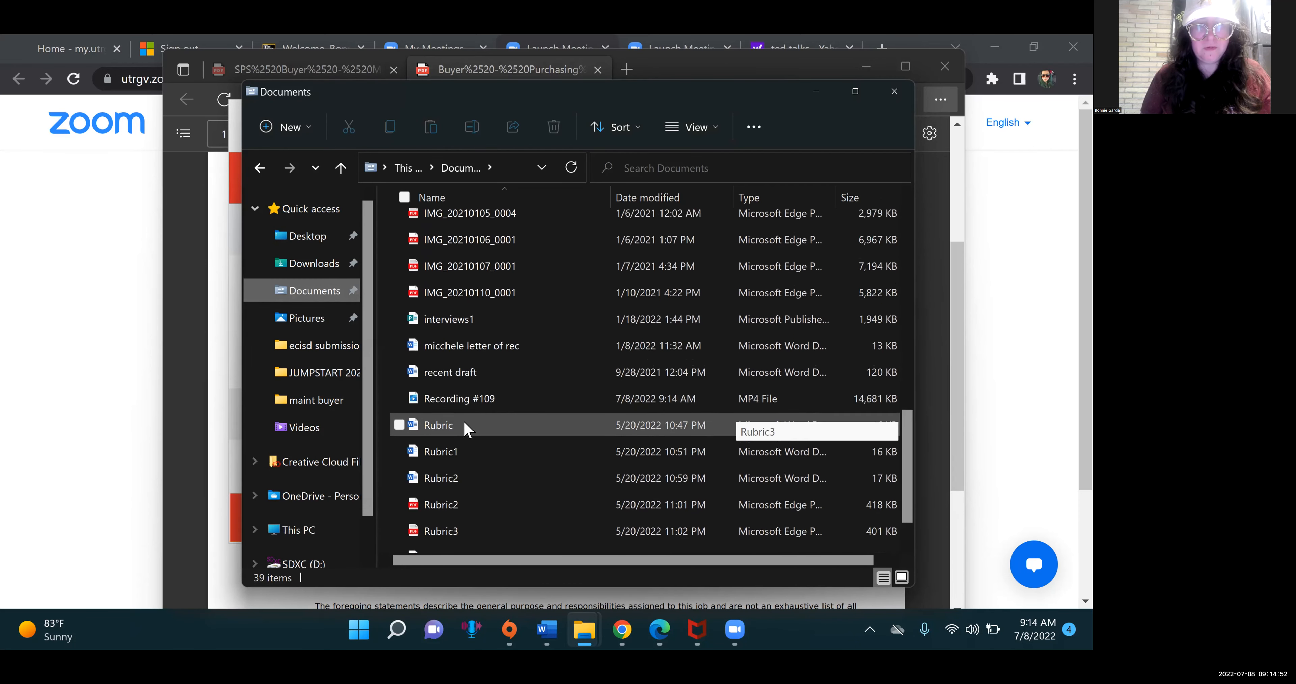
pyautogui.scroll(4, 464, 428)
# Step: Display the Documents files as extra large icons and sort them by date modified
pyautogui.click(695, 128)
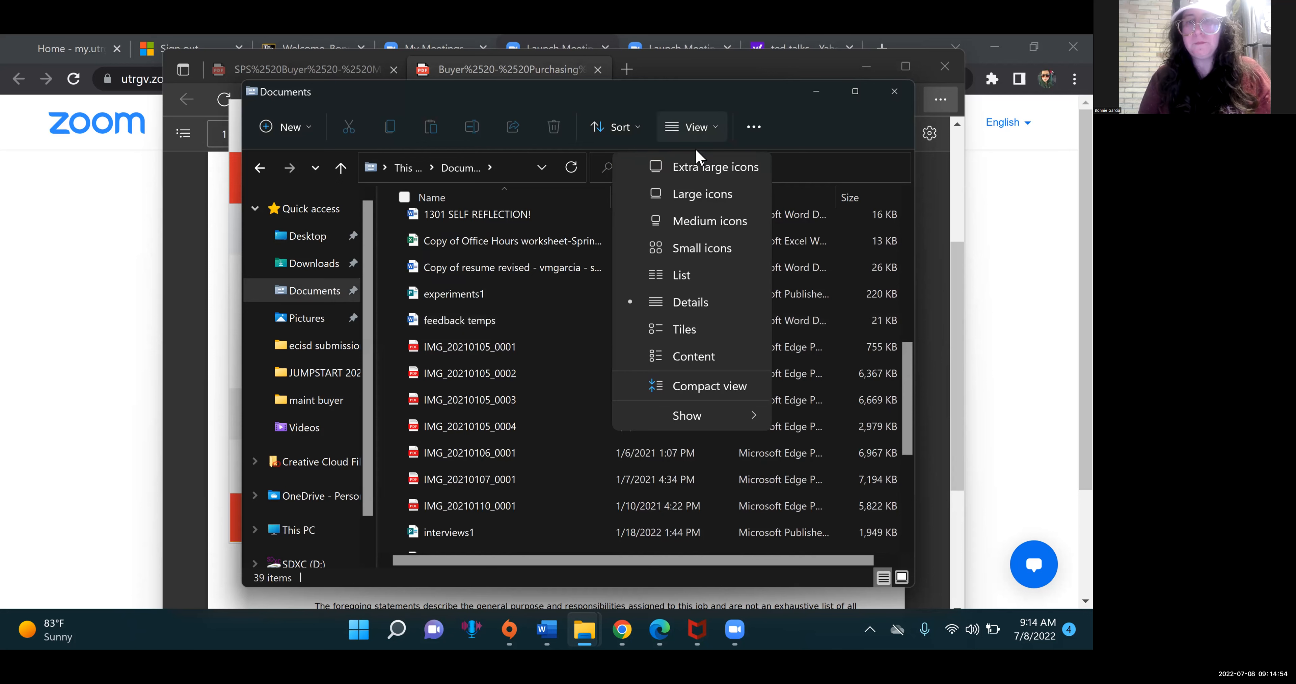
pyautogui.click(698, 171)
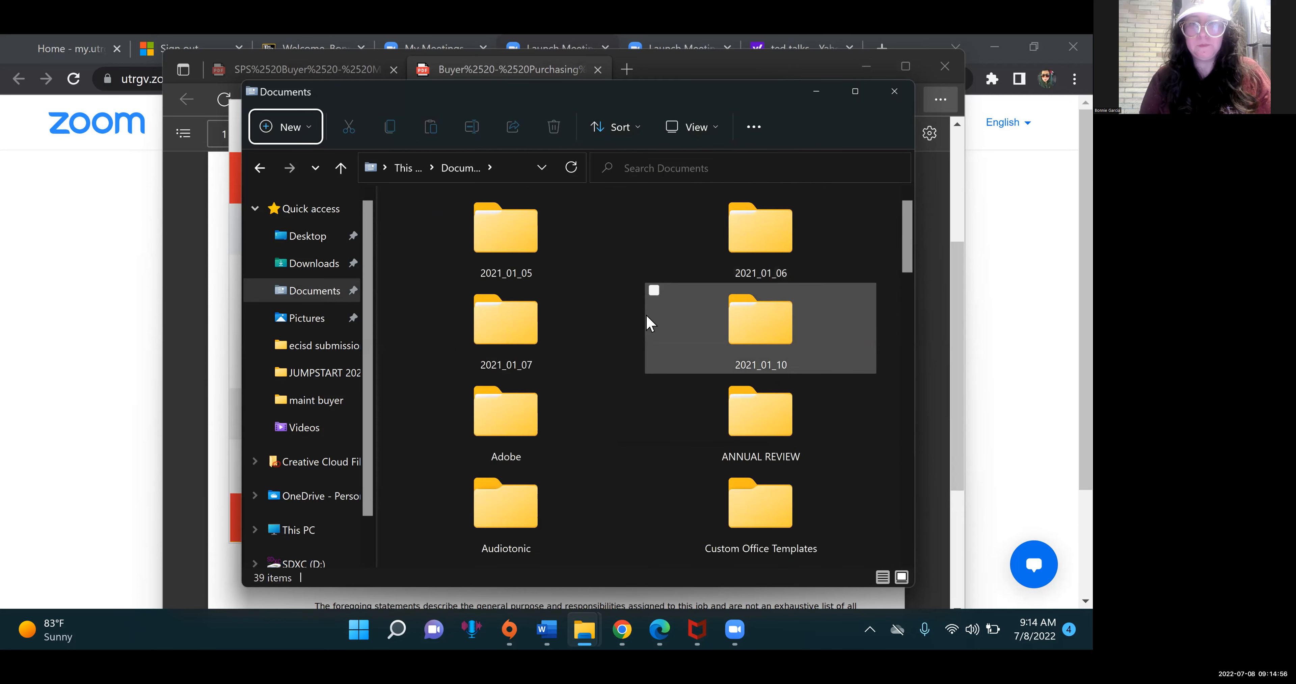
pyautogui.click(636, 137)
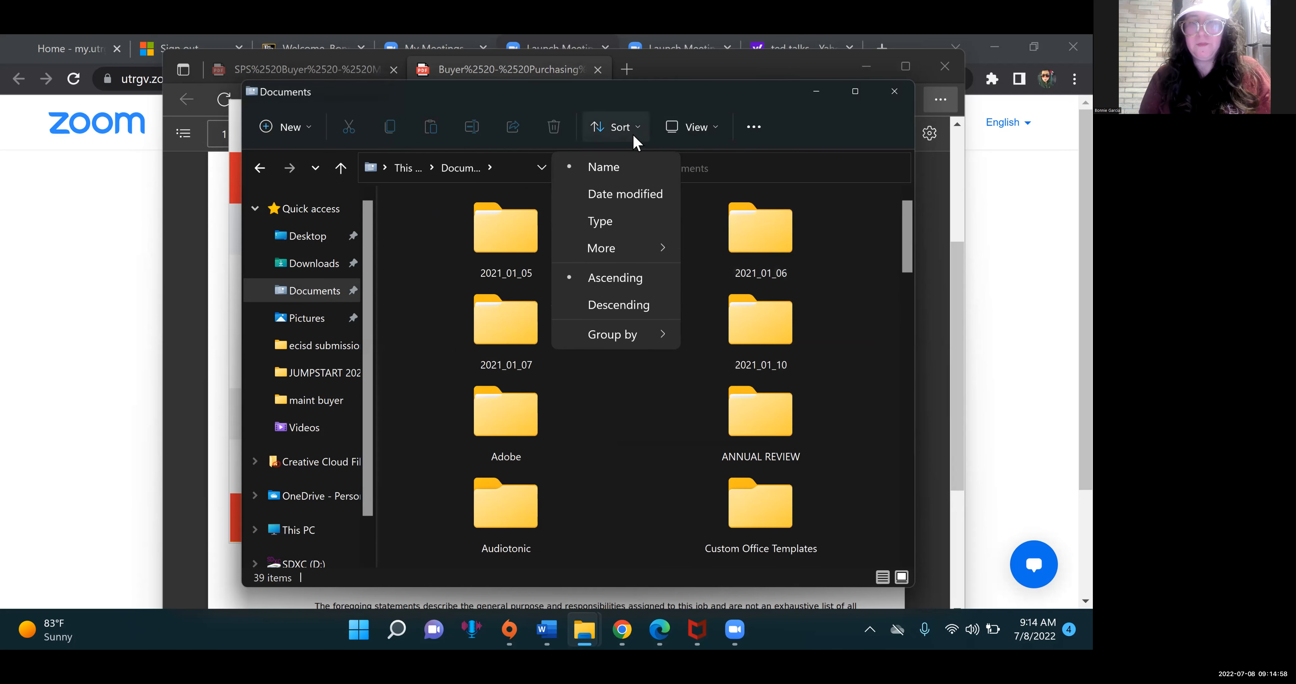
pyautogui.click(626, 195)
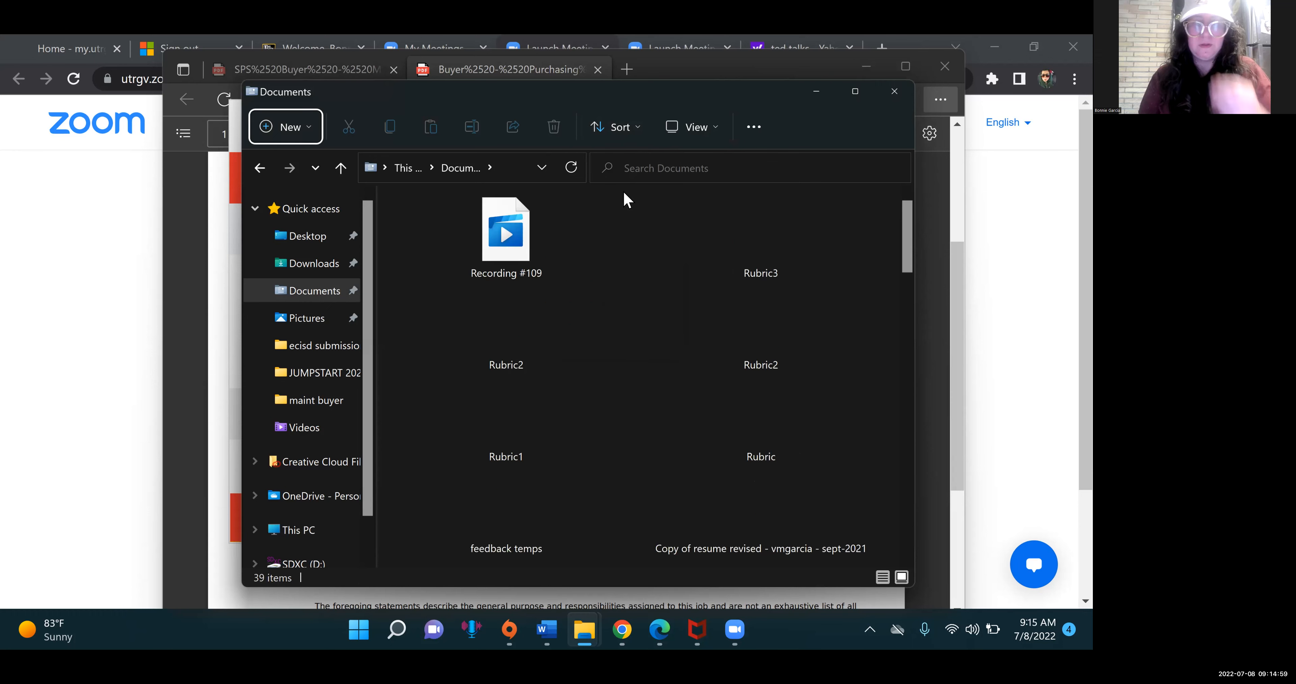
# Step: Play the Recording #109 video from the Documents folder to check it, and close the player
pyautogui.click(514, 260)
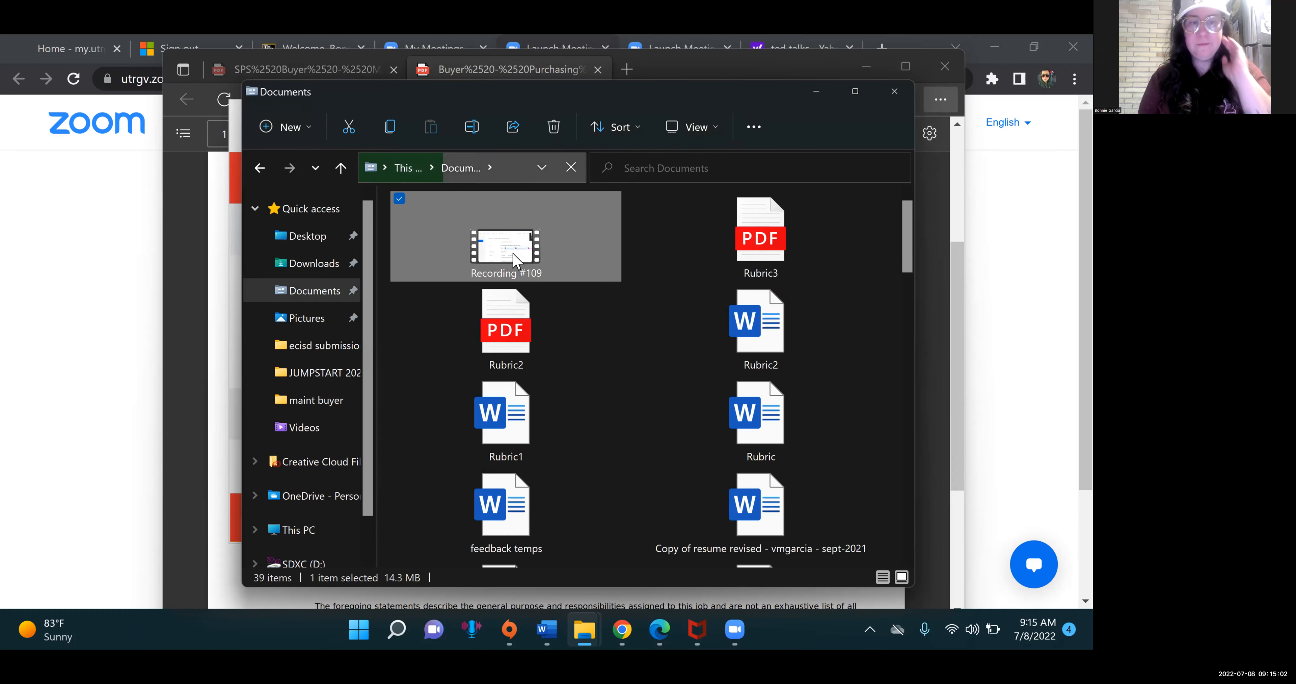
pyautogui.doubleClick(514, 260)
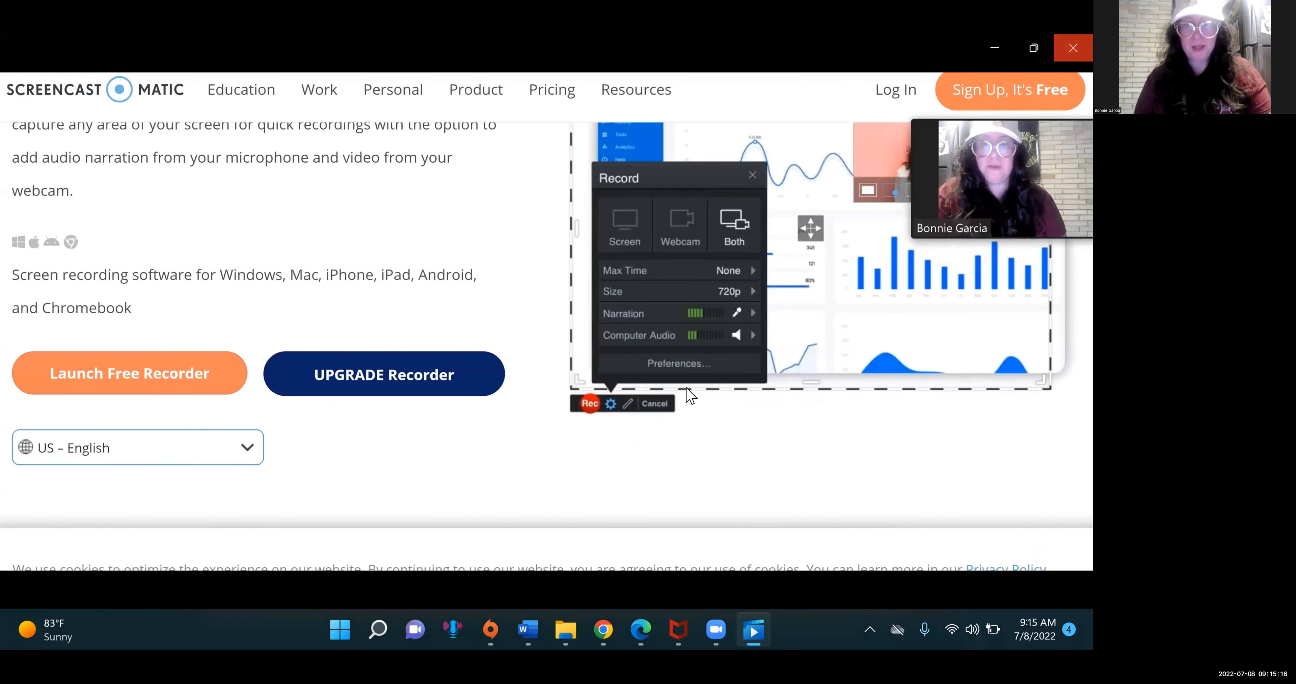
pyautogui.click(1073, 48)
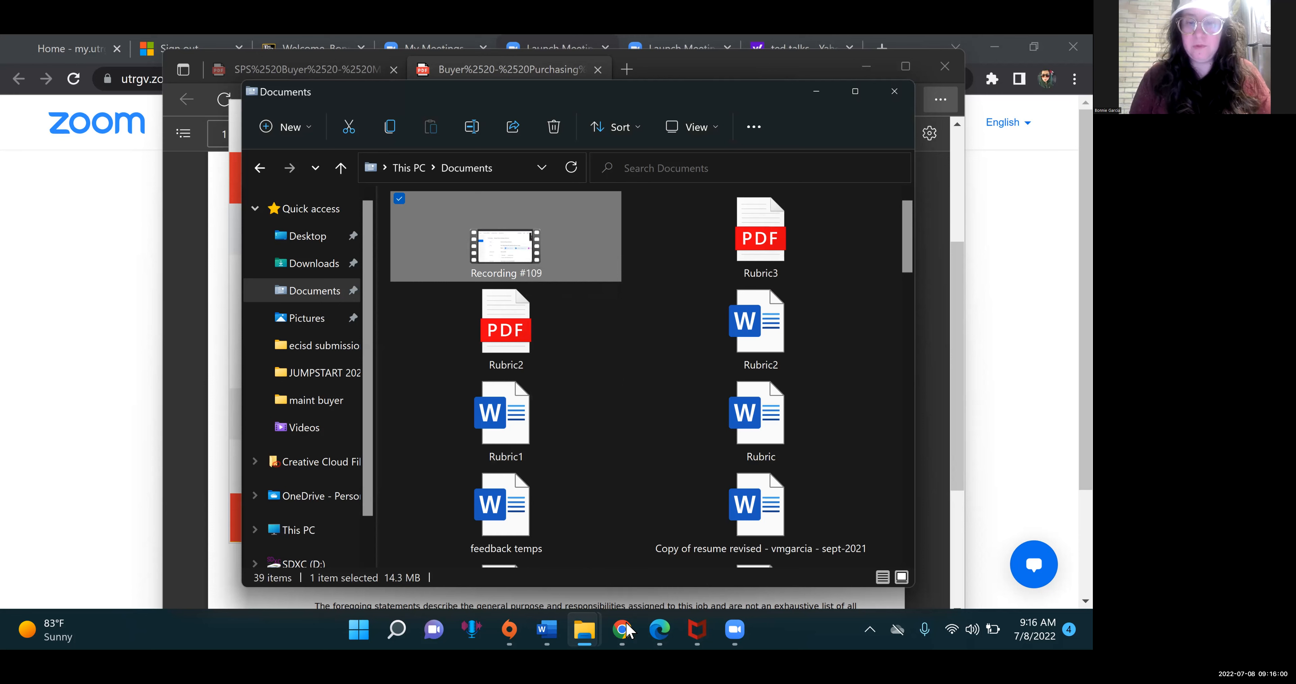
# Step: Switch to the Chrome window showing the final exam course page and open youtube.com in a new tab
pyautogui.moveTo(625, 629)
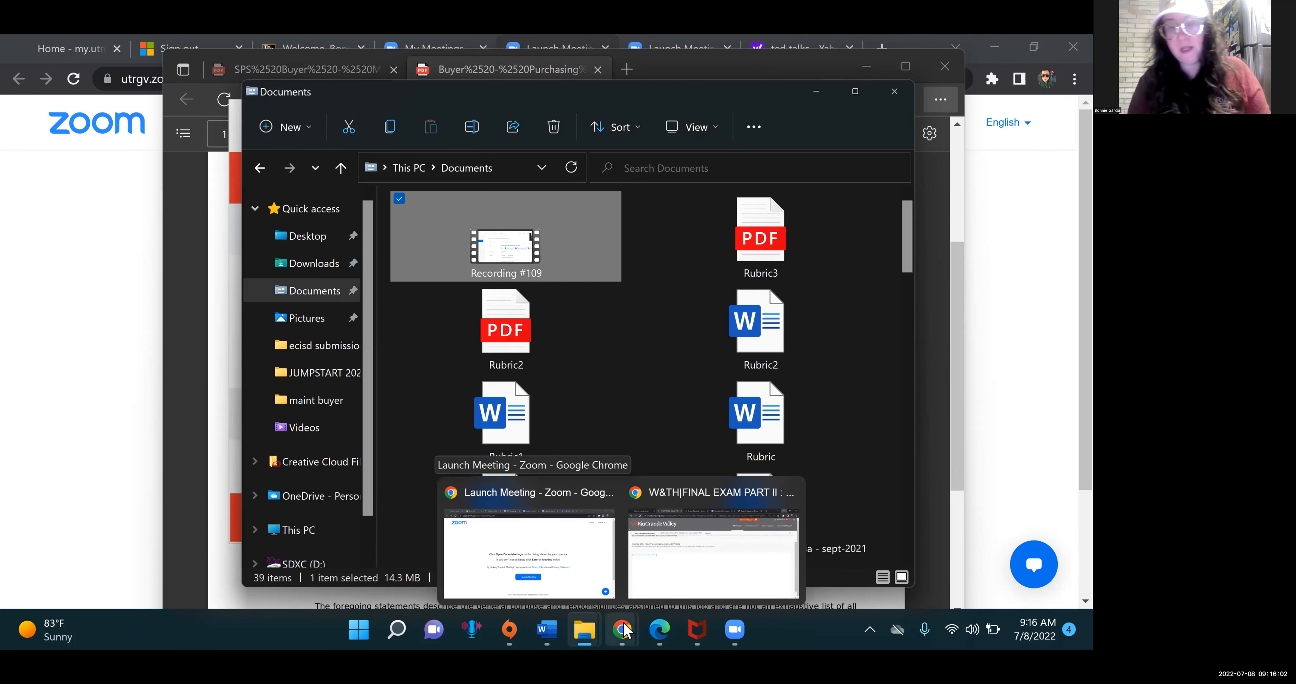
pyautogui.click(623, 629)
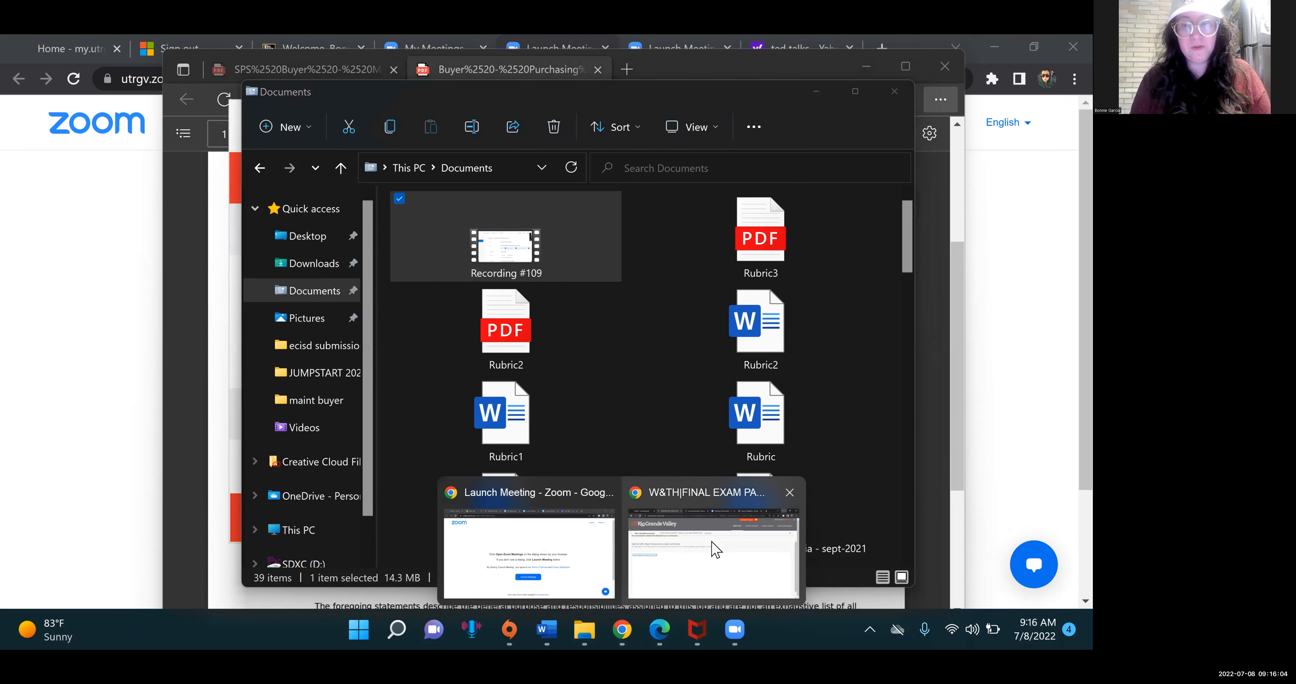
pyautogui.click(716, 550)
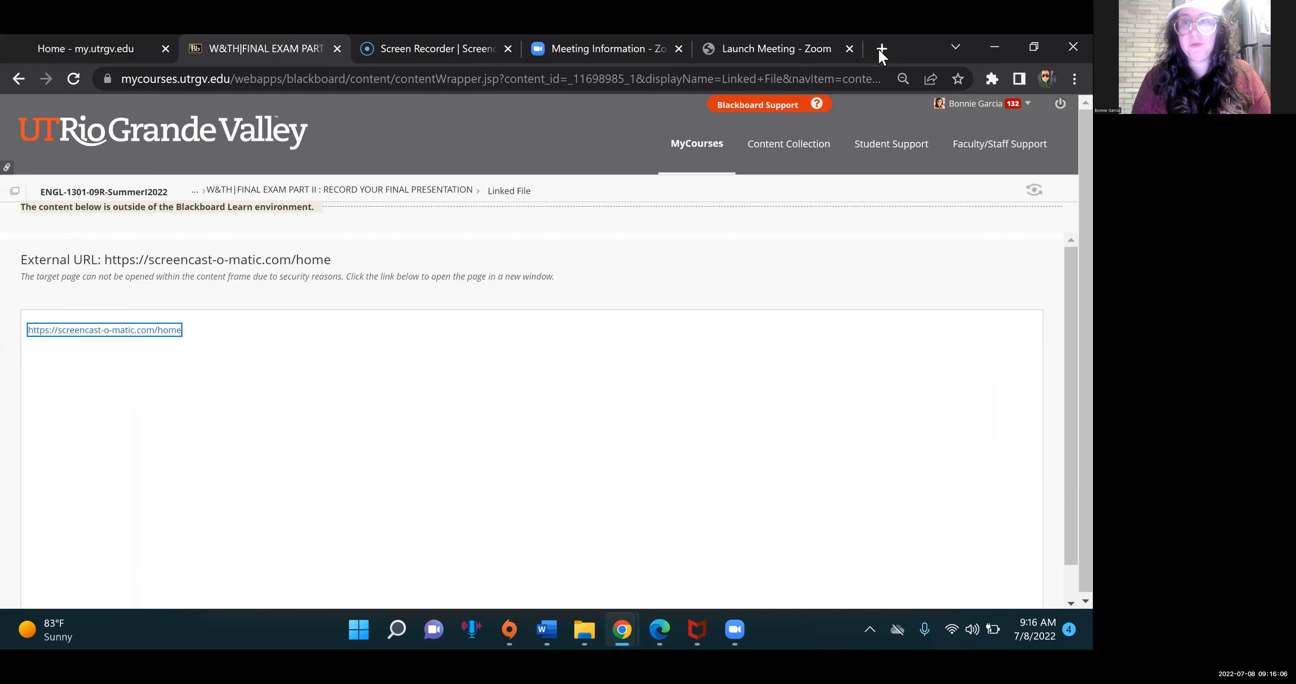
pyautogui.click(881, 48)
pyautogui.write('youtub')
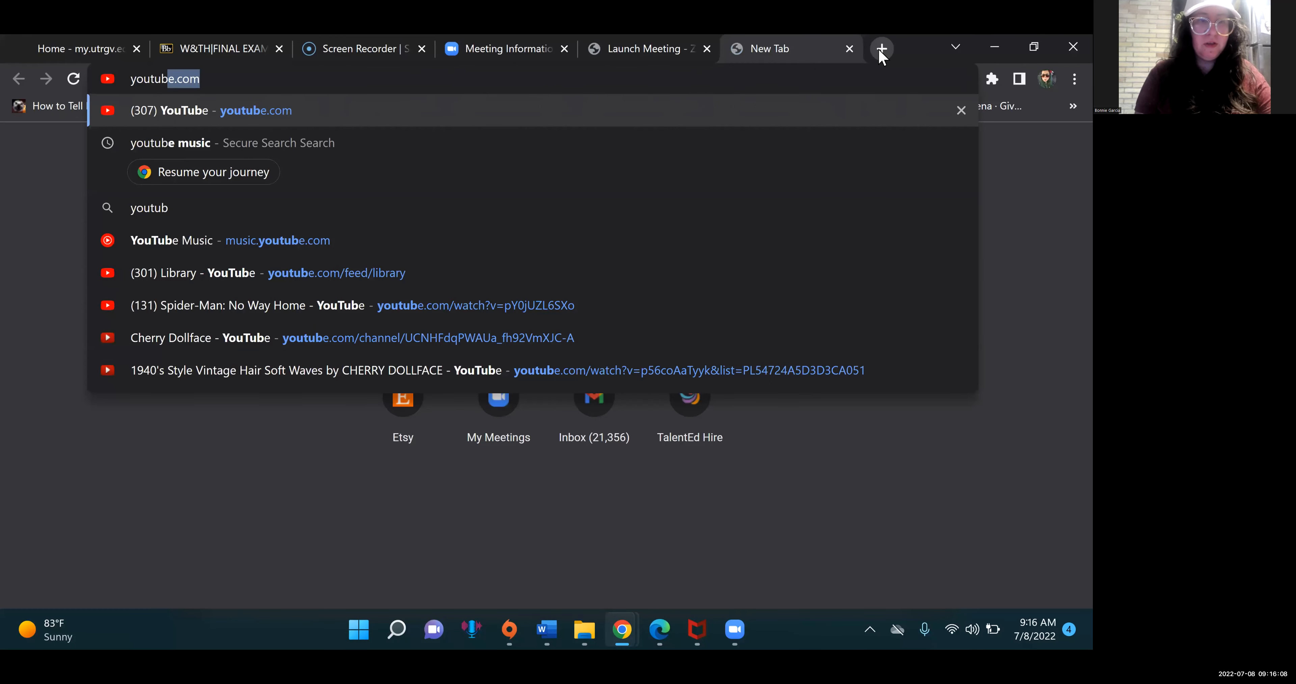
pyautogui.write('e.')
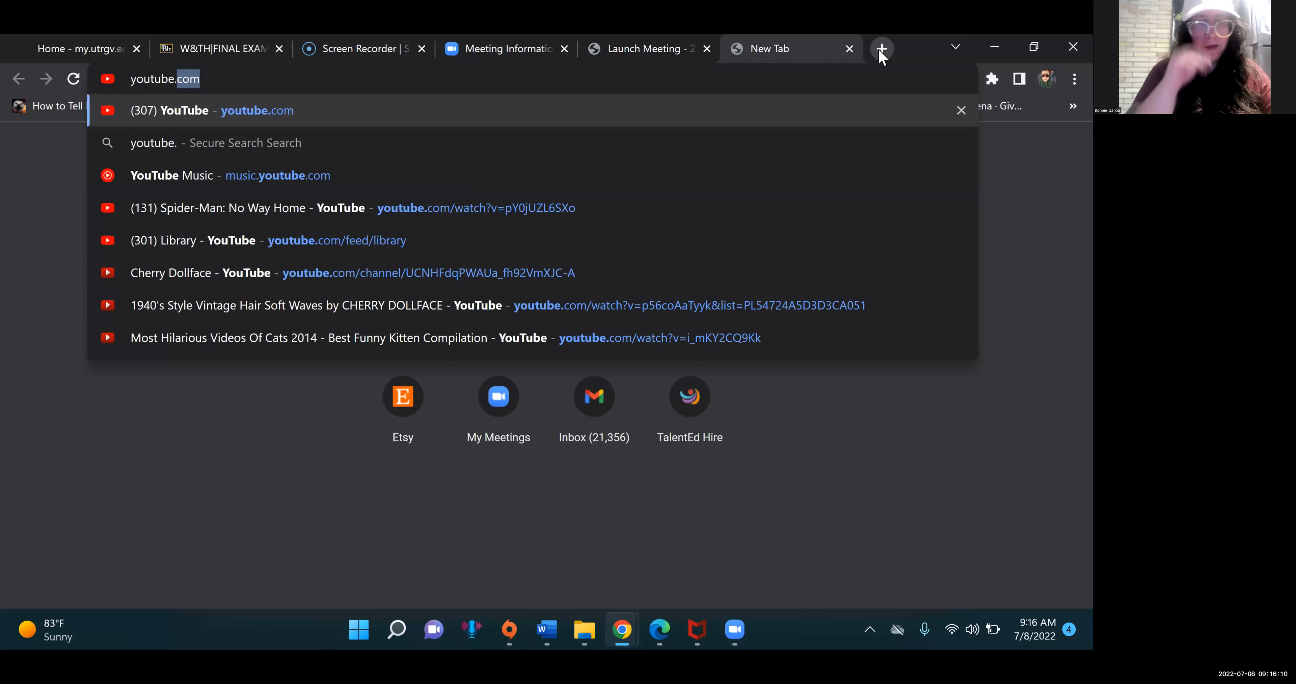
pyautogui.press('Return')
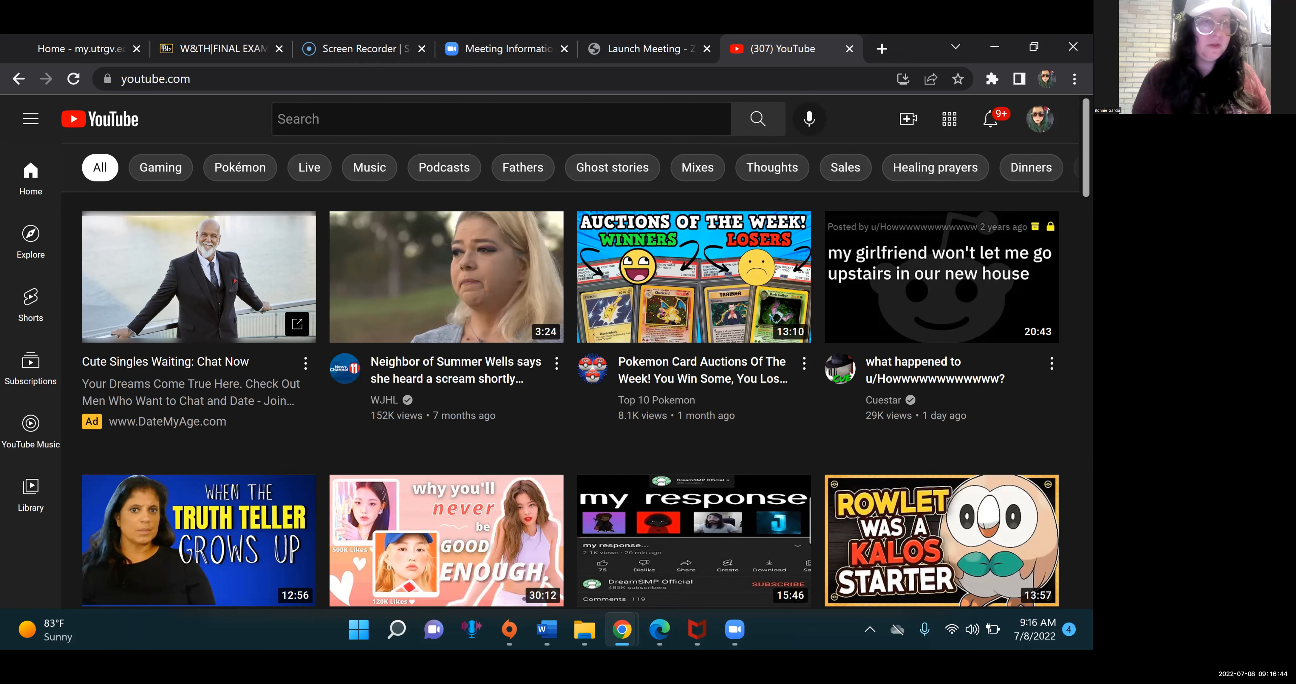
# Step: Go to your own YouTube channel through the account menu and open its video management page
pyautogui.scroll(1, 1040, 133)
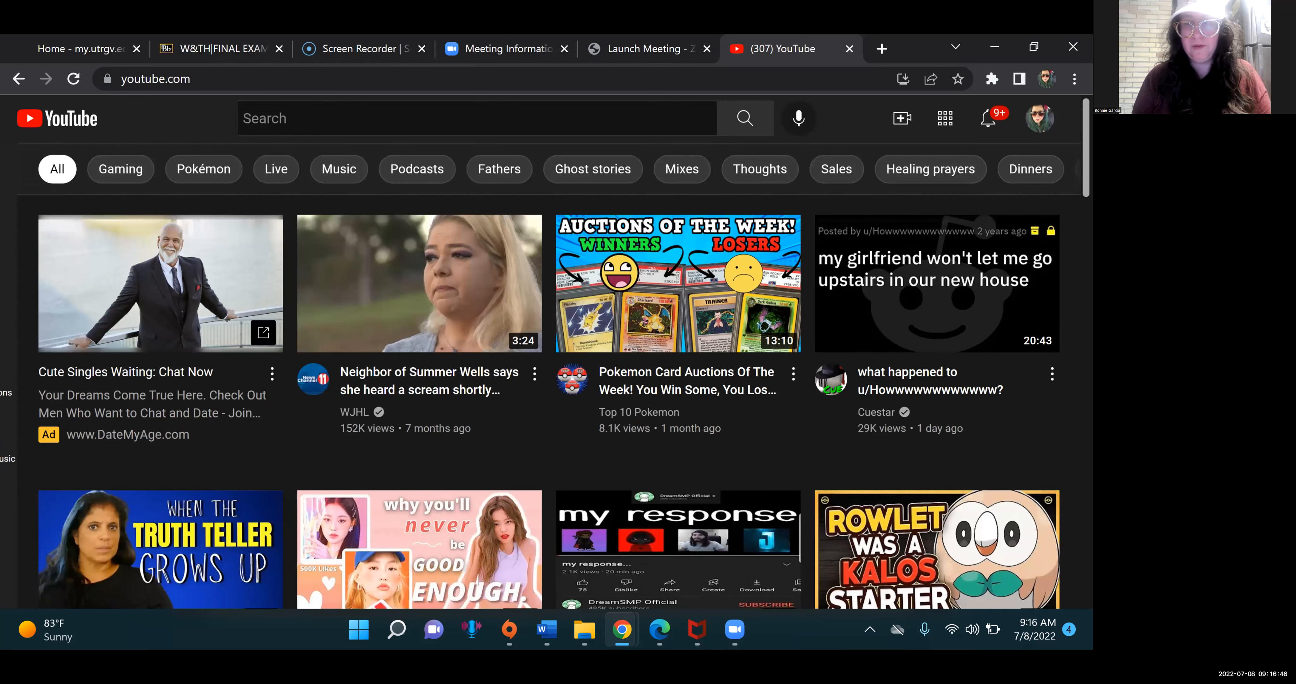
pyautogui.scroll(3, 1042, 101)
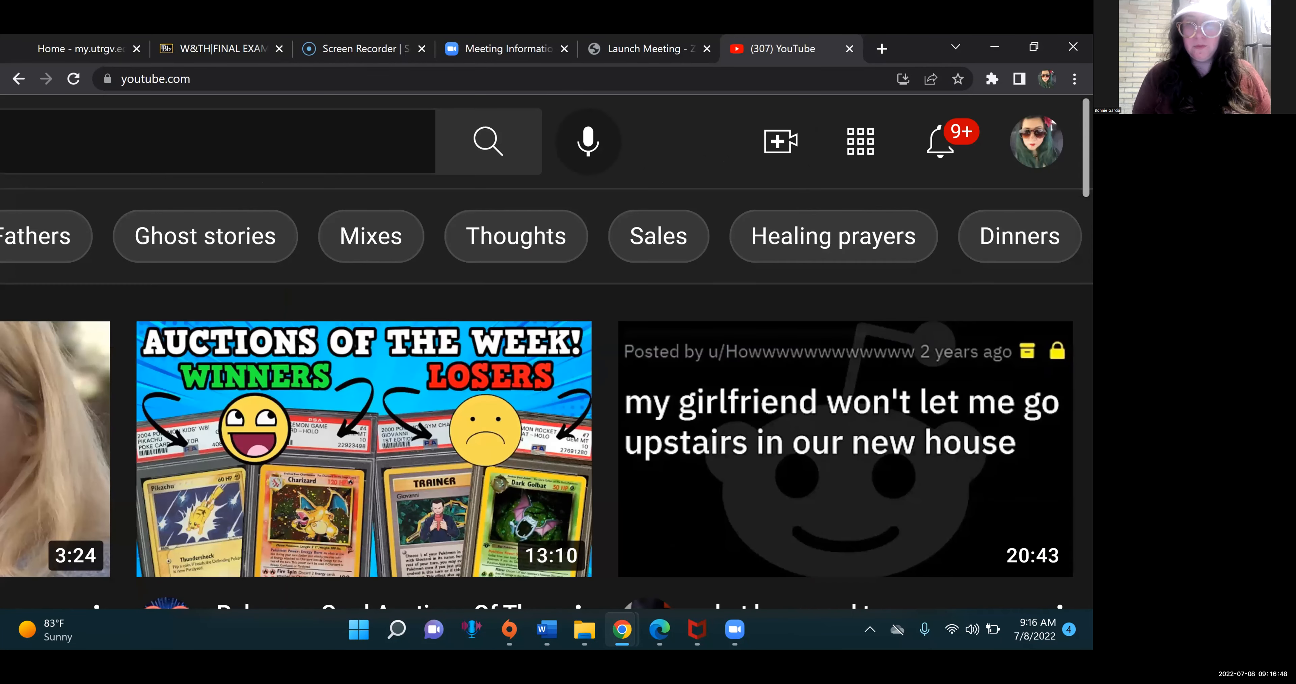
pyautogui.click(1037, 141)
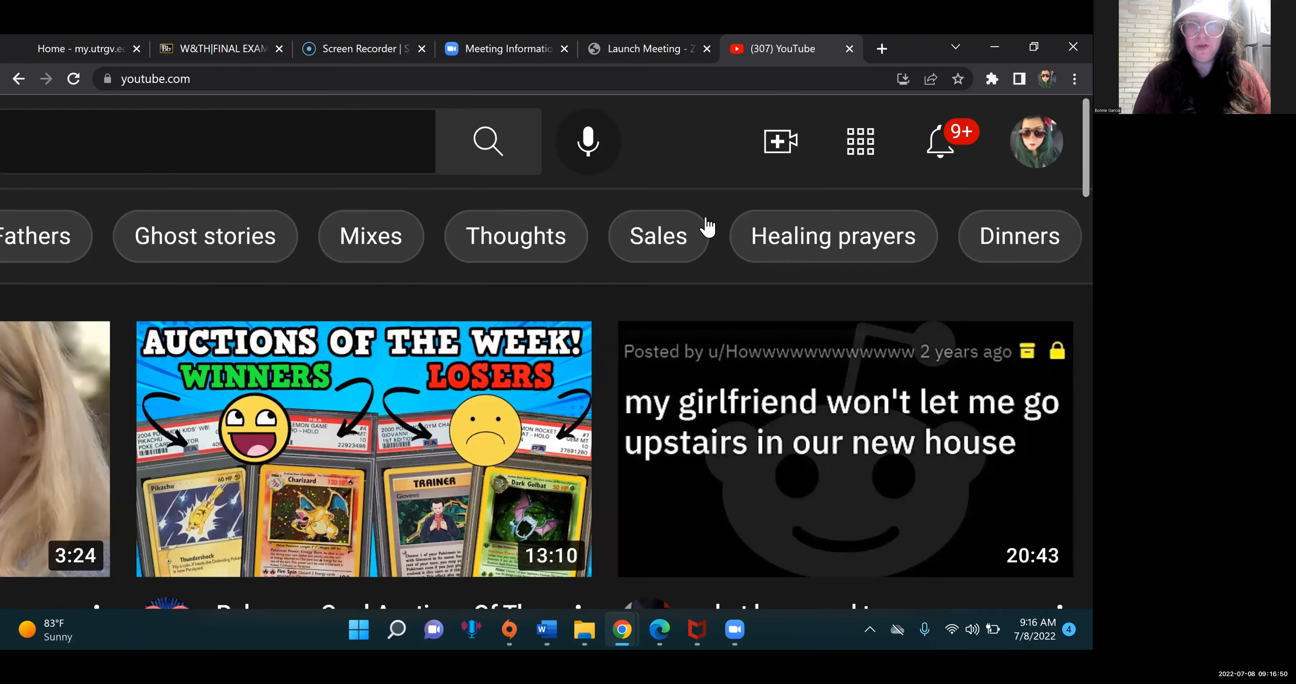
pyautogui.click(710, 223)
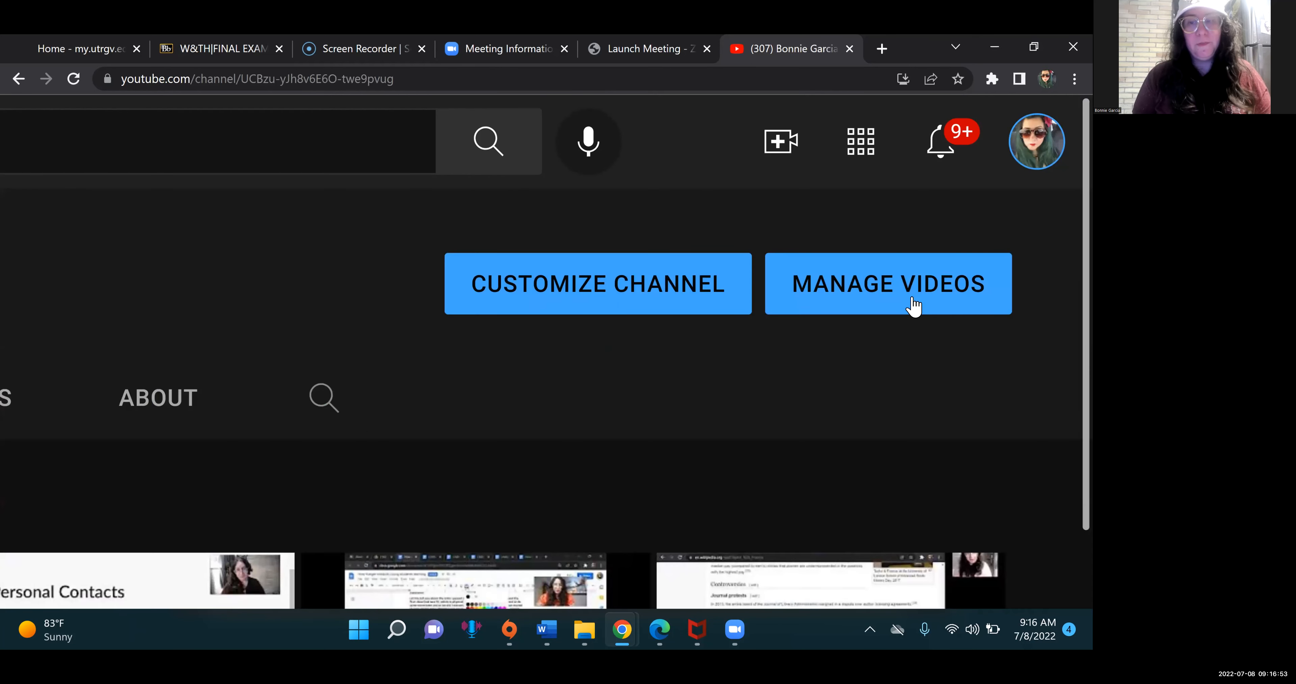
pyautogui.click(913, 303)
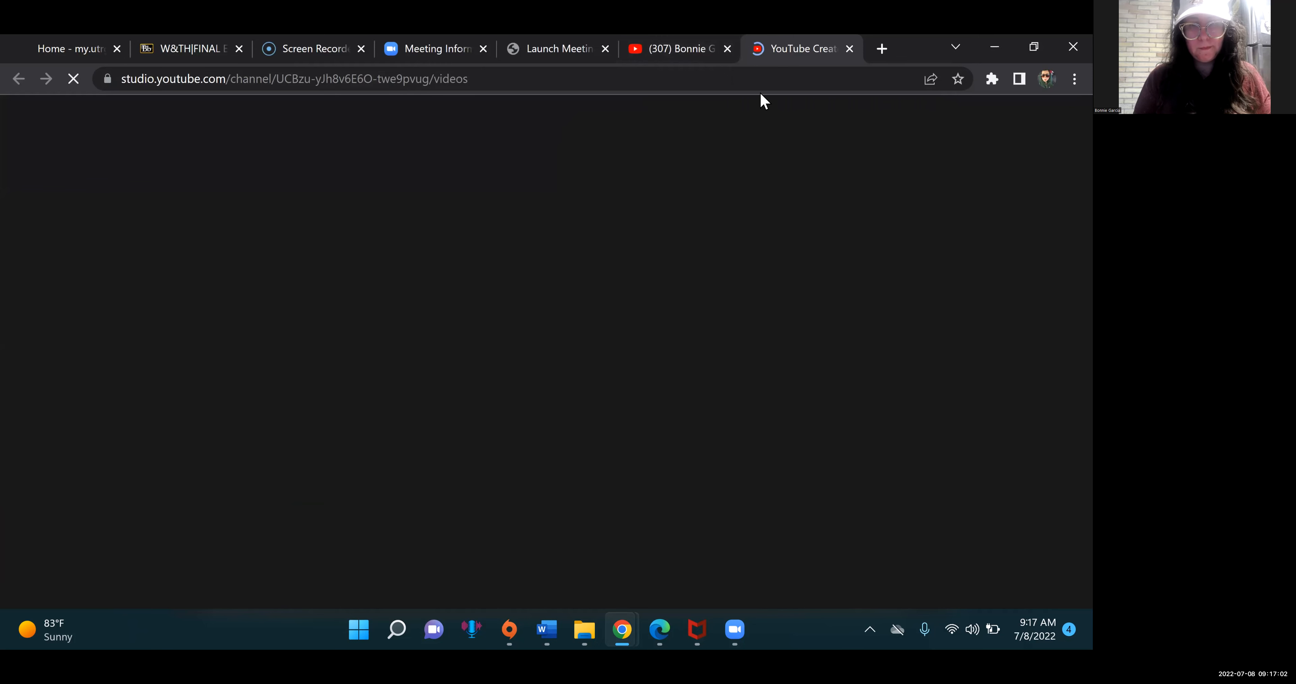
# Step: Reload the blank YouTube Studio page, close its tab, and reopen the channel's video management page
pyautogui.click(676, 76)
pyautogui.press('Return')
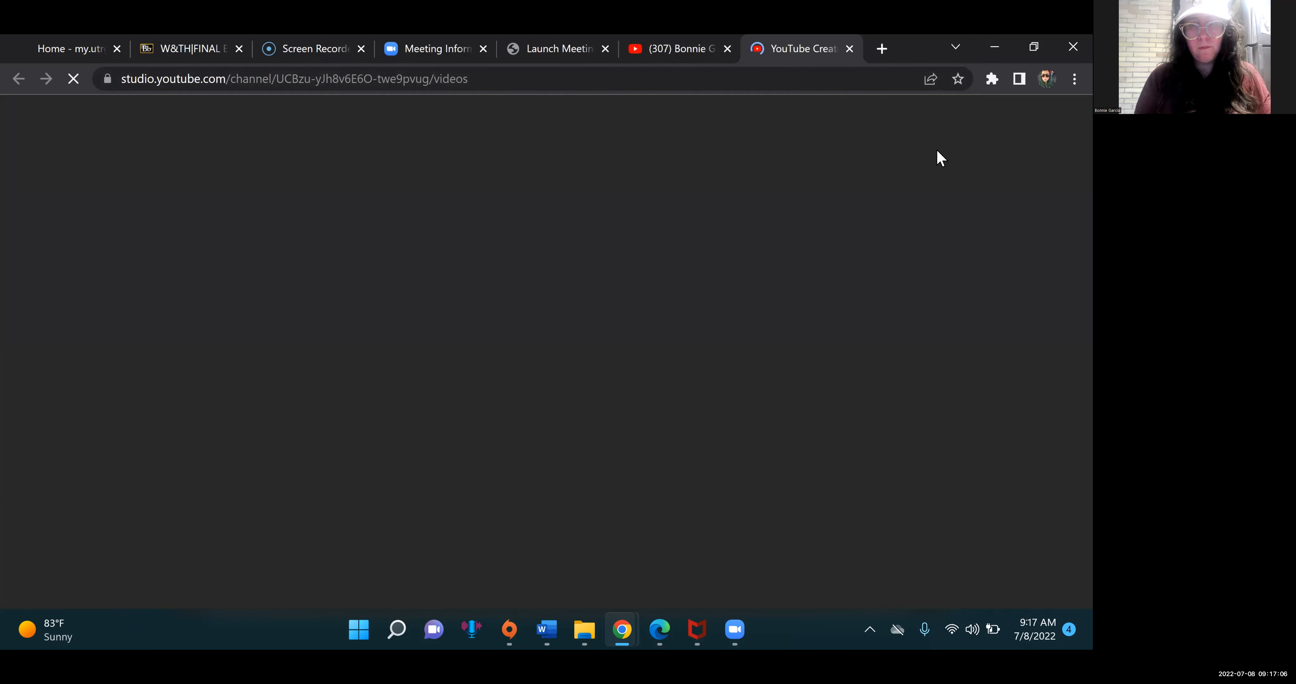
pyautogui.click(850, 49)
pyautogui.click(886, 305)
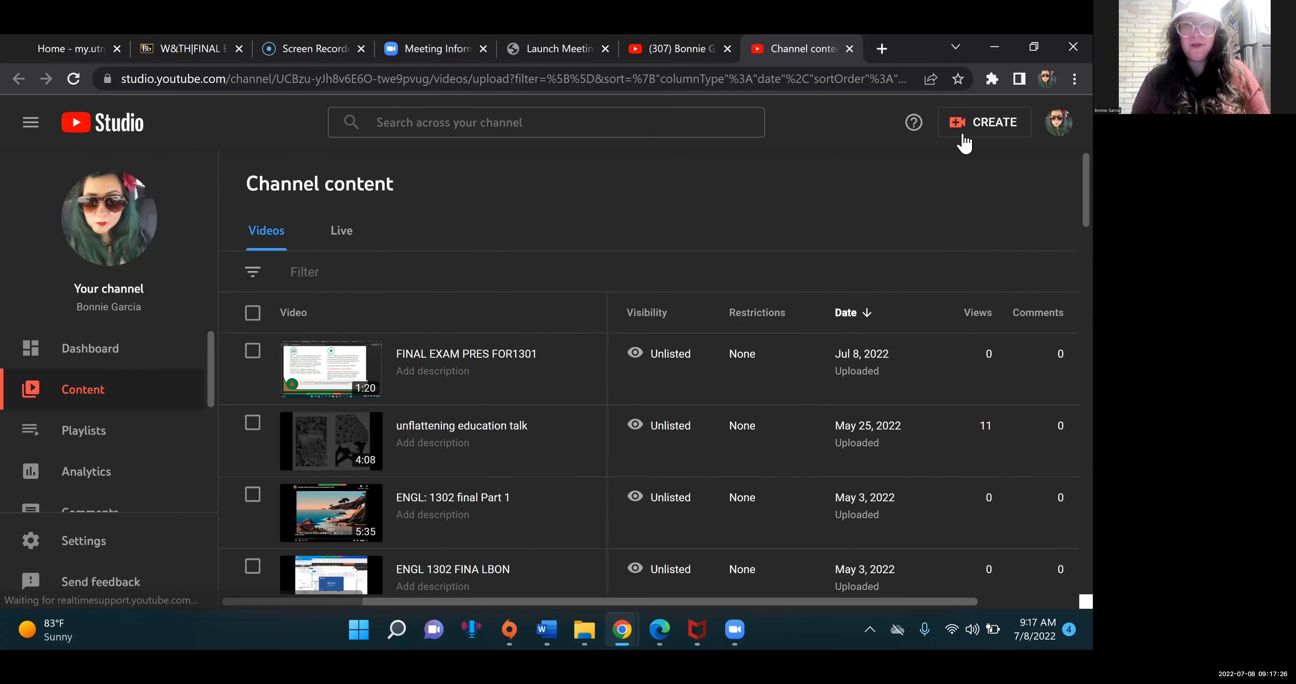
# Step: Start a video upload to the channel and choose Recording #109 from the Documents folder
pyautogui.click(964, 139)
pyautogui.click(964, 166)
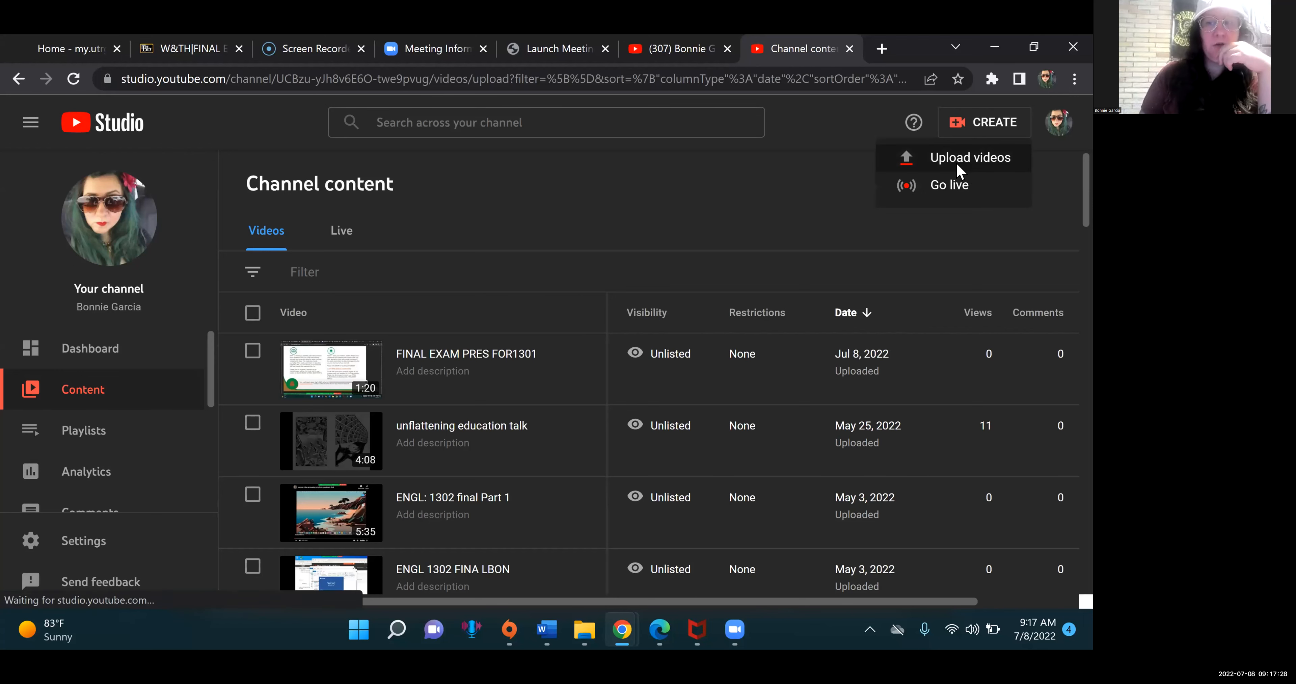
pyautogui.click(557, 450)
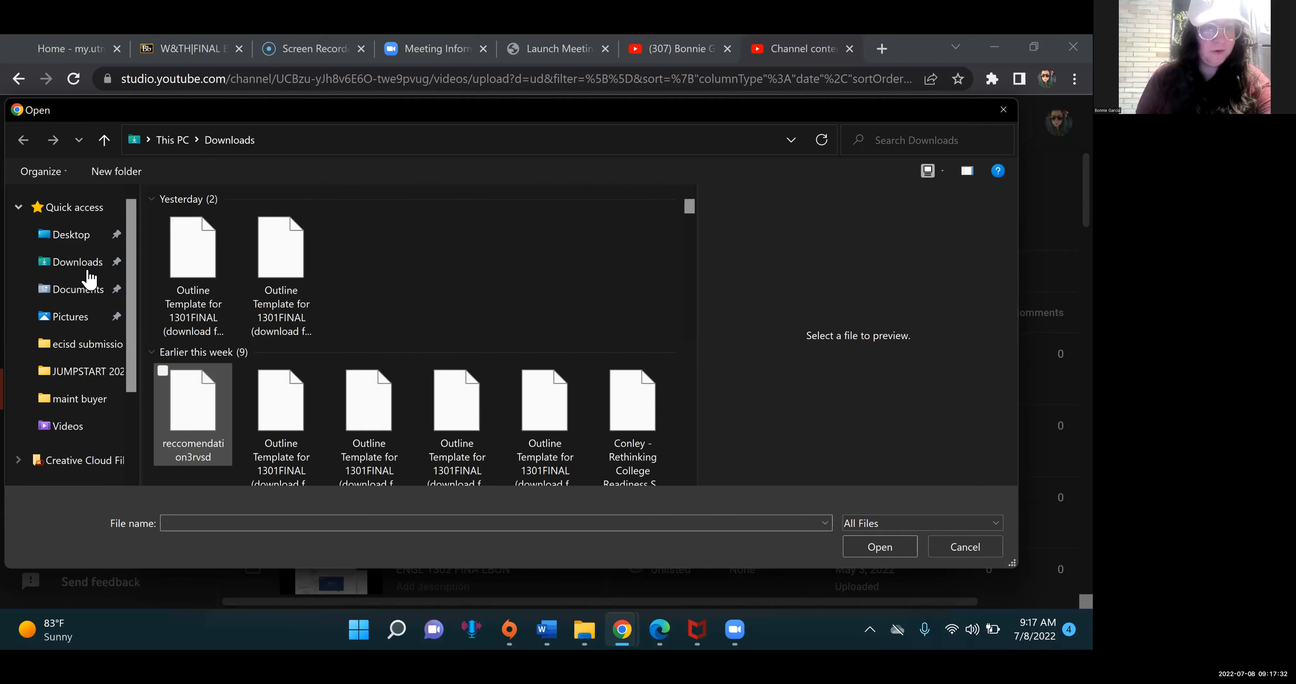
pyautogui.click(88, 287)
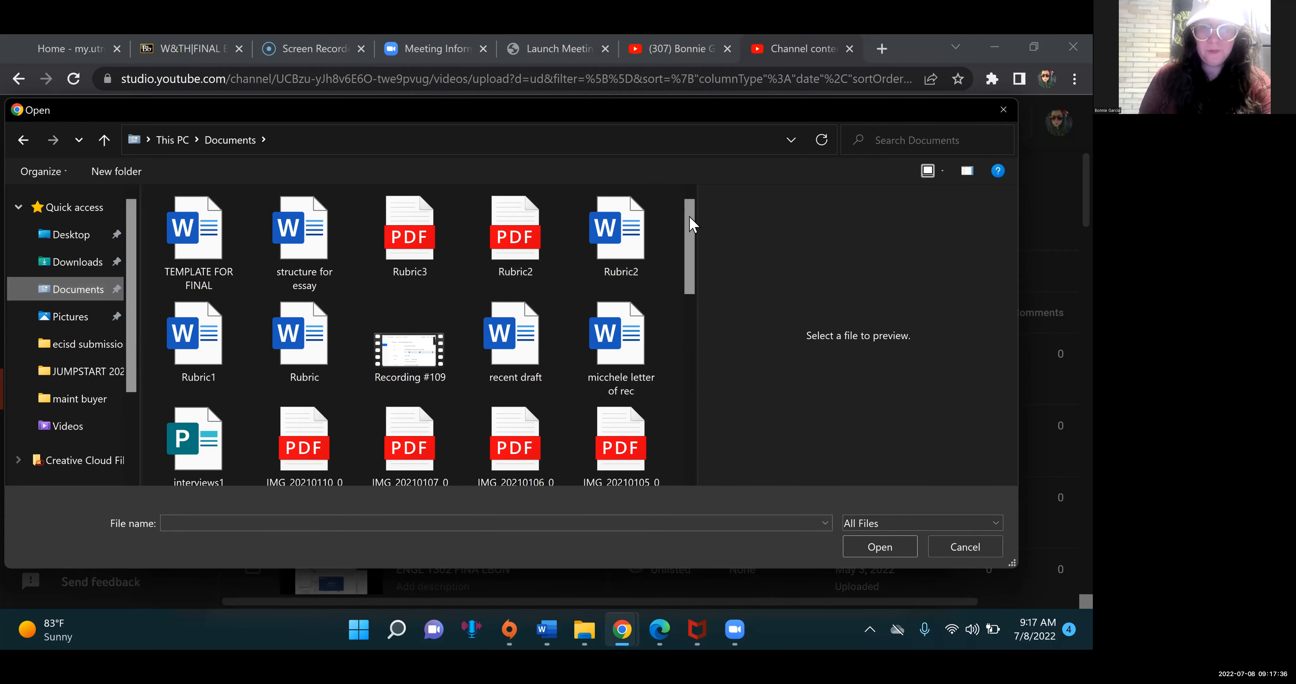
pyautogui.moveTo(691, 225); pyautogui.dragTo(709, 191)
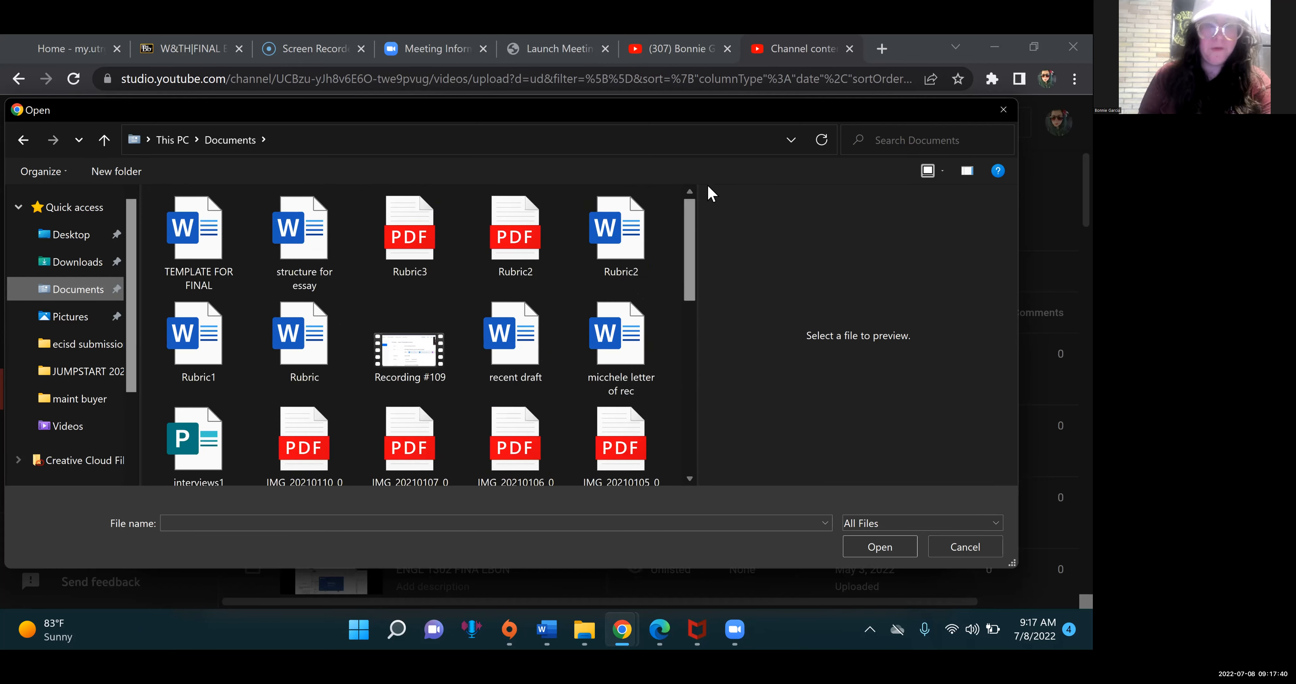
pyautogui.doubleClick(410, 347)
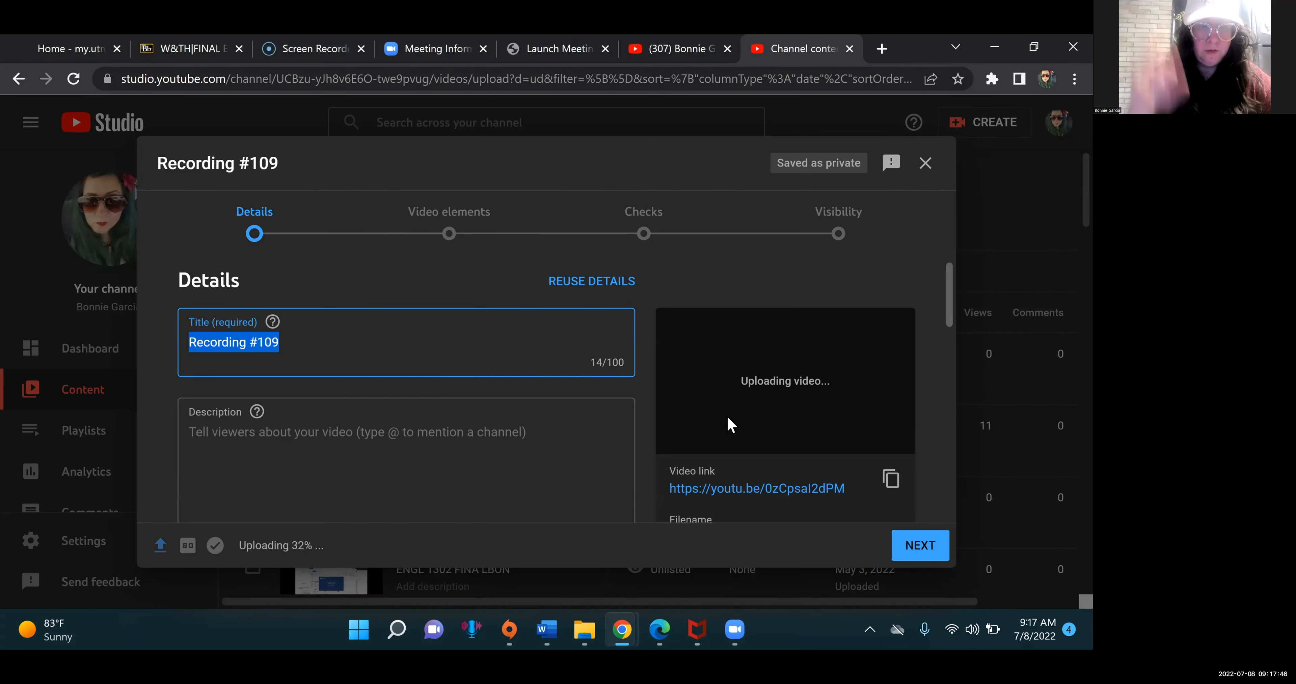
# Step: Title the video FINAL EXAM ENGL 1301 and mark it as not made for kids
pyautogui.write('FI')
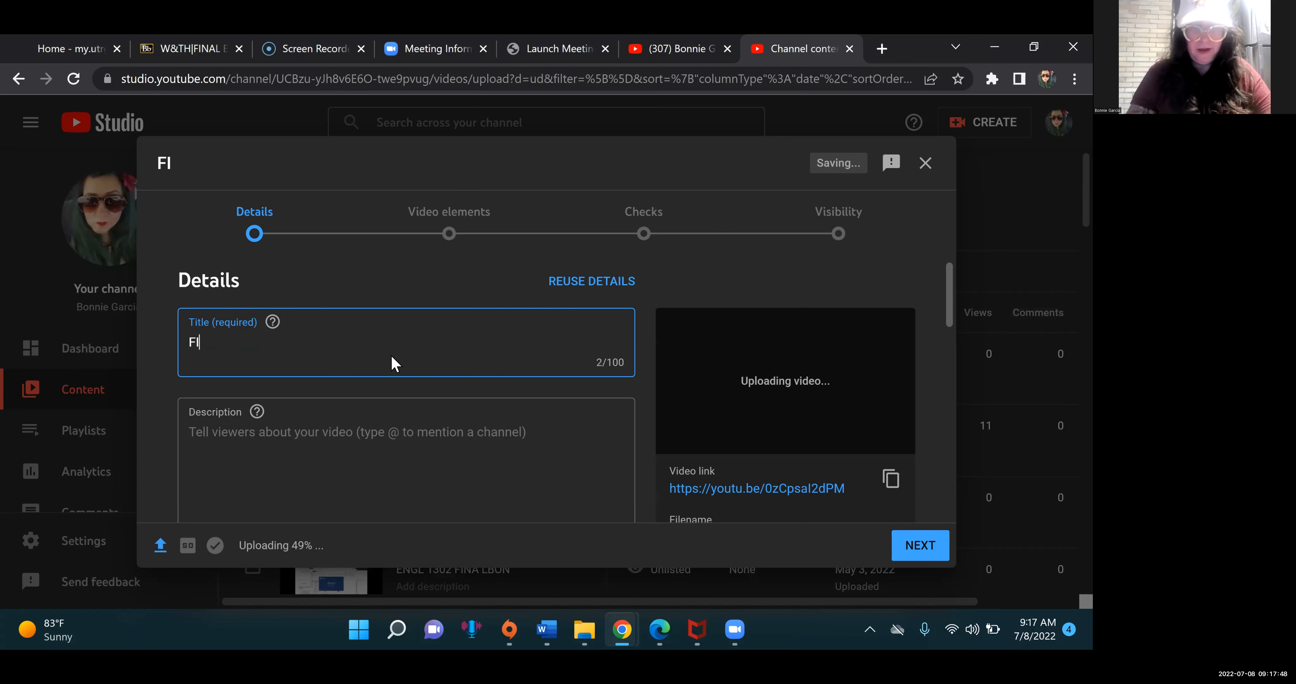
pyautogui.write('NAL EXAM ENGL 1301')
pyautogui.scroll(-2, 395, 363)
pyautogui.scroll(-10, 395, 363)
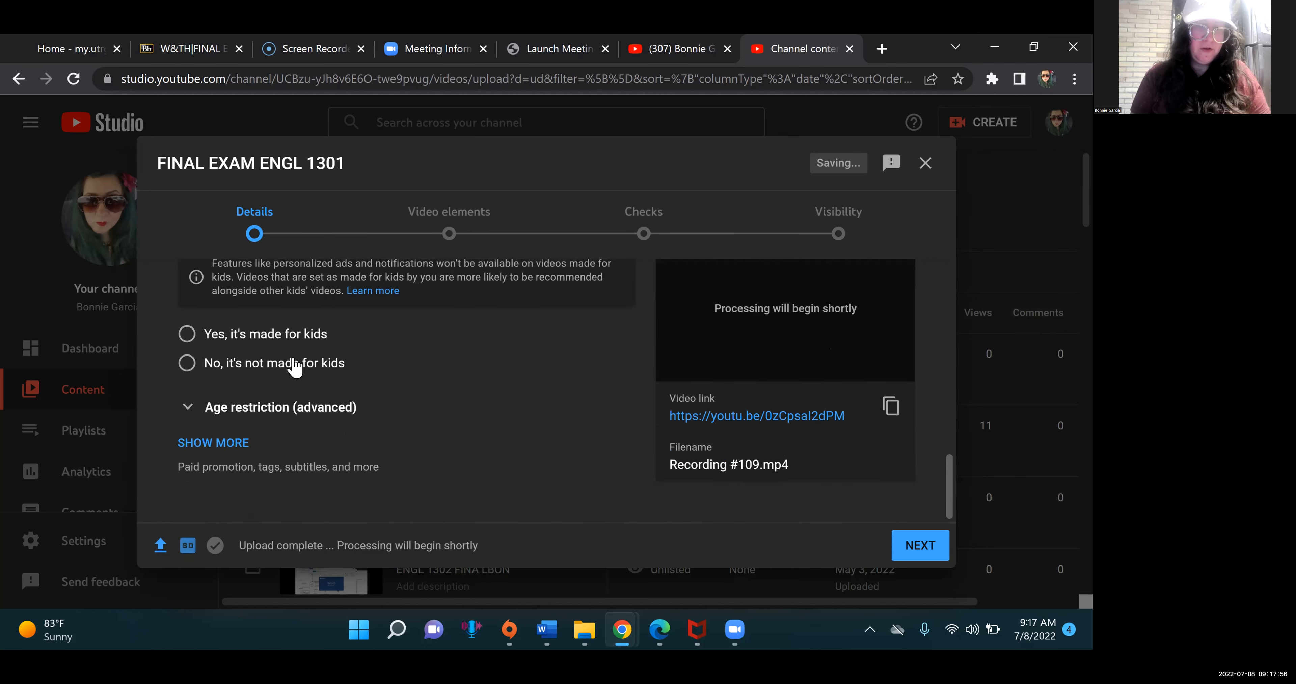
pyautogui.click(294, 367)
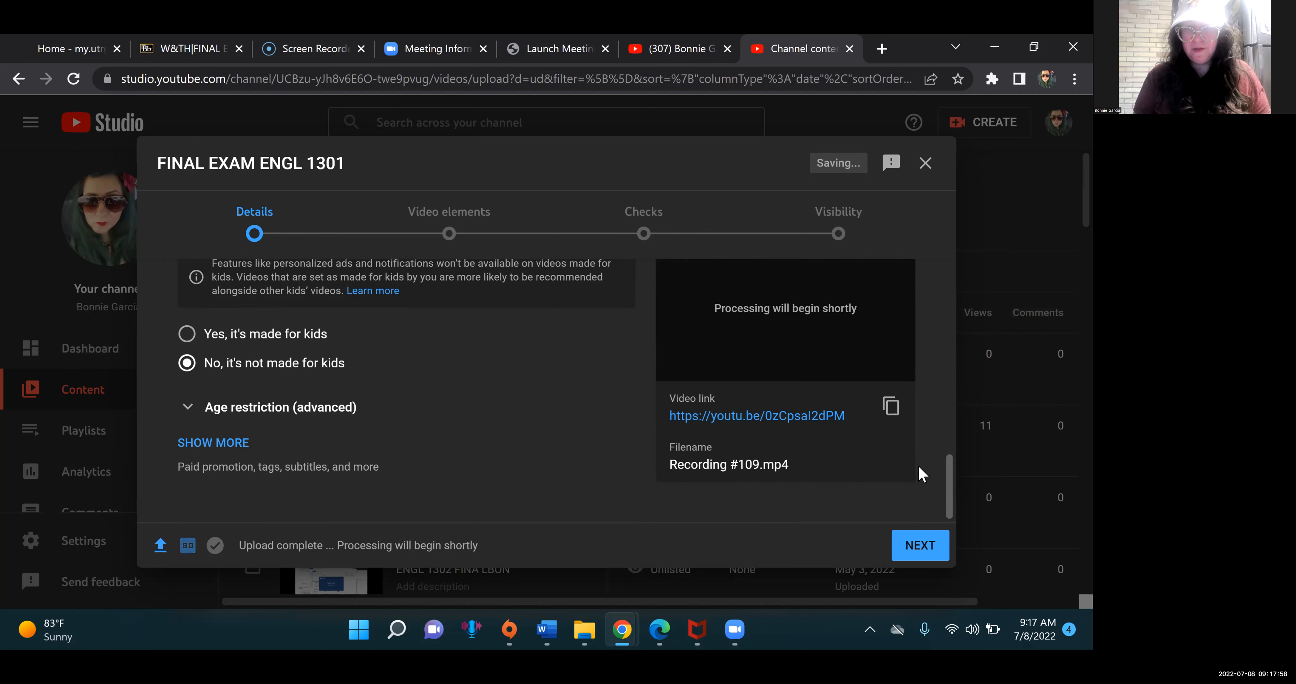
# Step: Advance the upload past details, video elements and checks to the visibility settings without adding anything
pyautogui.click(913, 553)
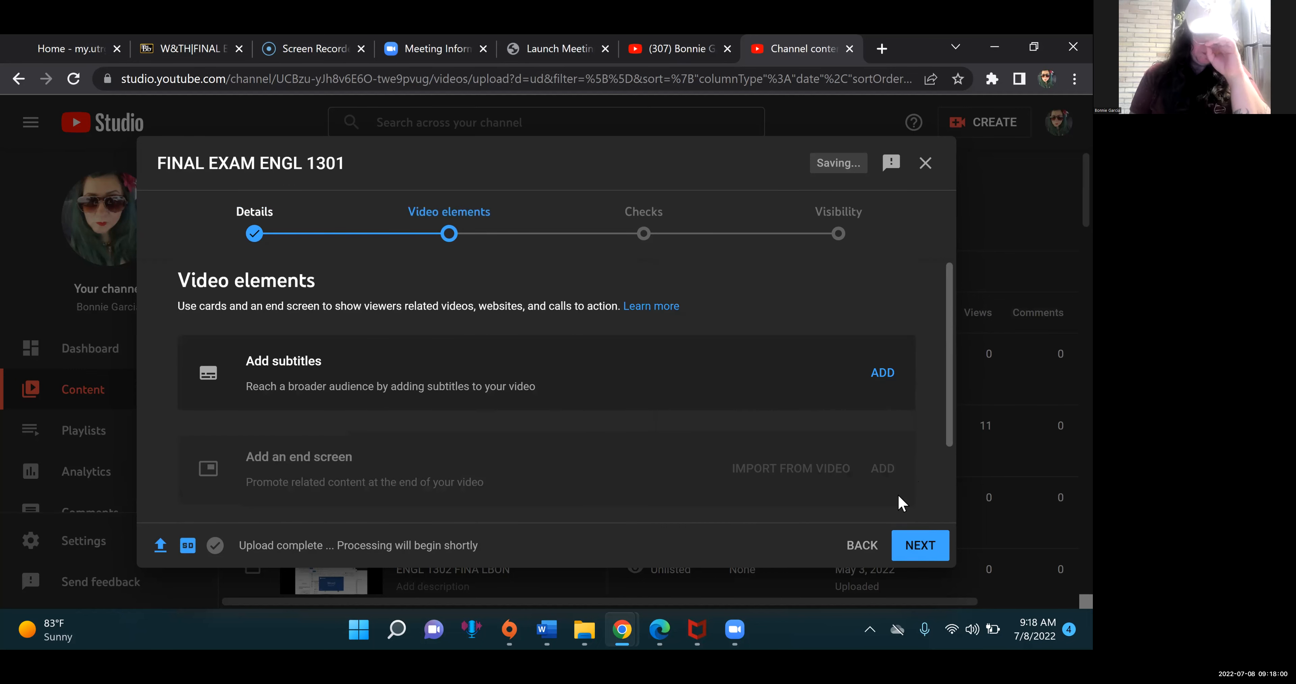
pyautogui.click(935, 547)
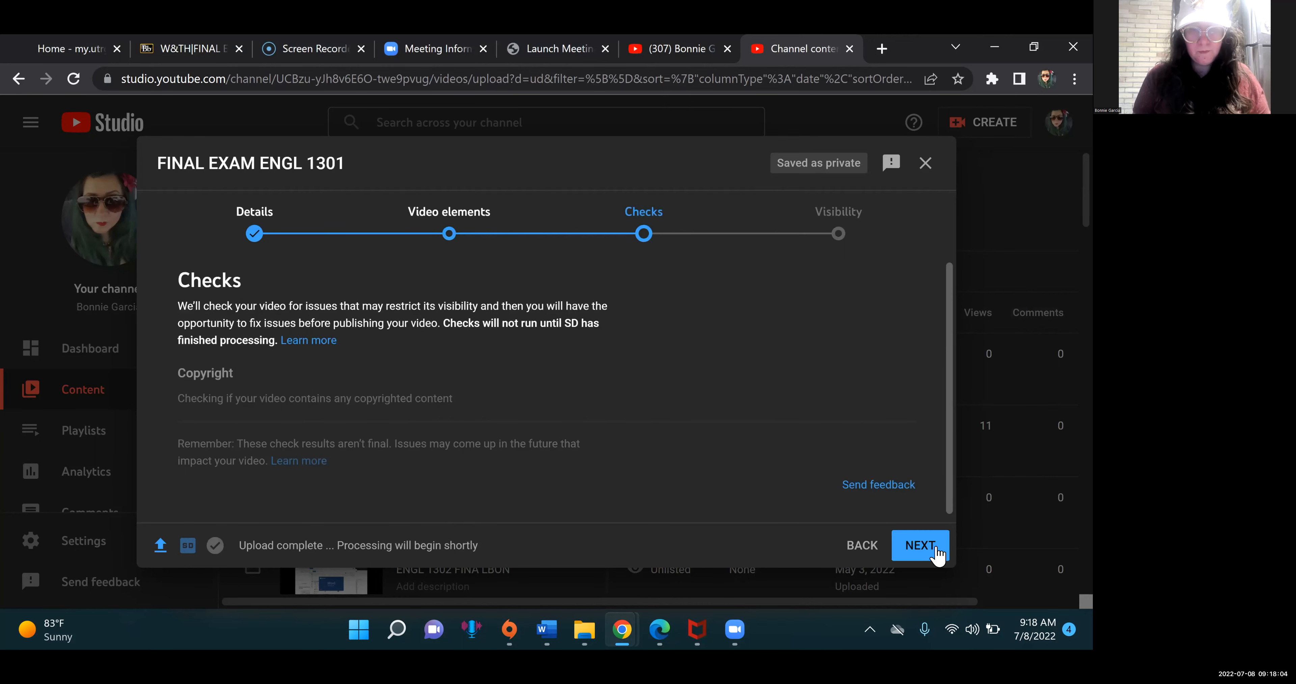
pyautogui.click(935, 547)
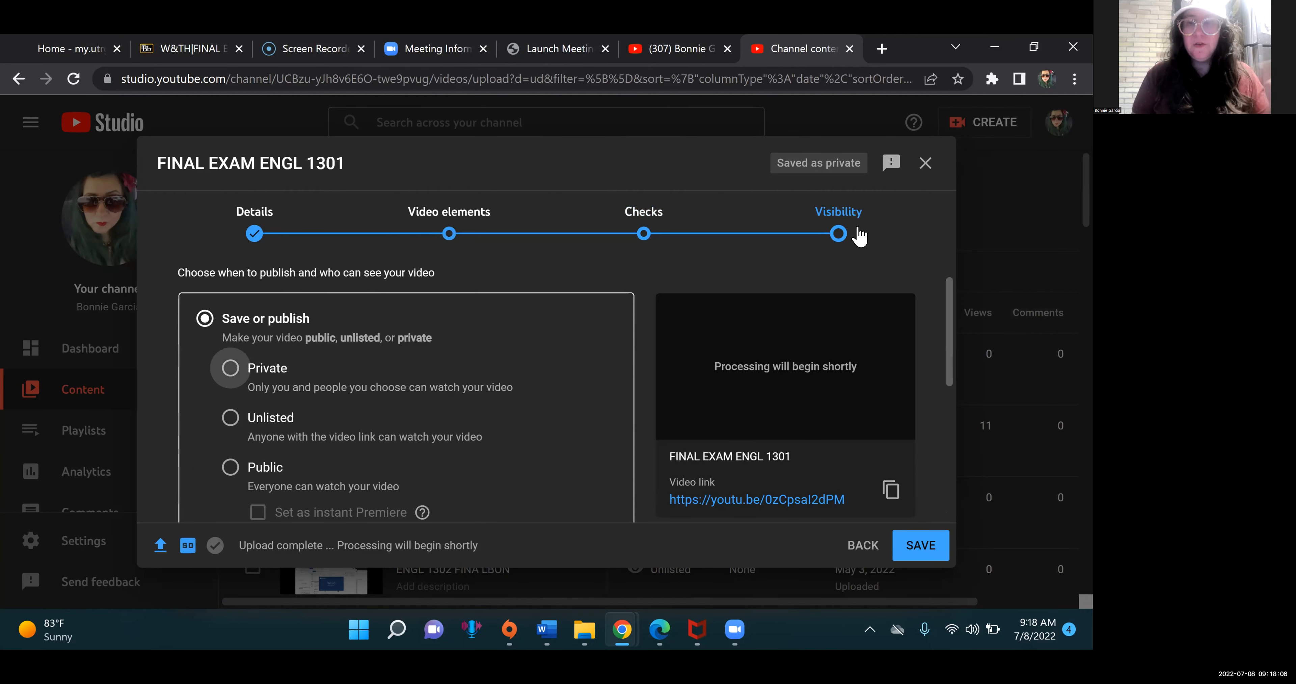
# Step: Demonstrate the Unlisted and Public visibility options for the video, leaving Public selected
pyautogui.scroll(-2, 656, 318)
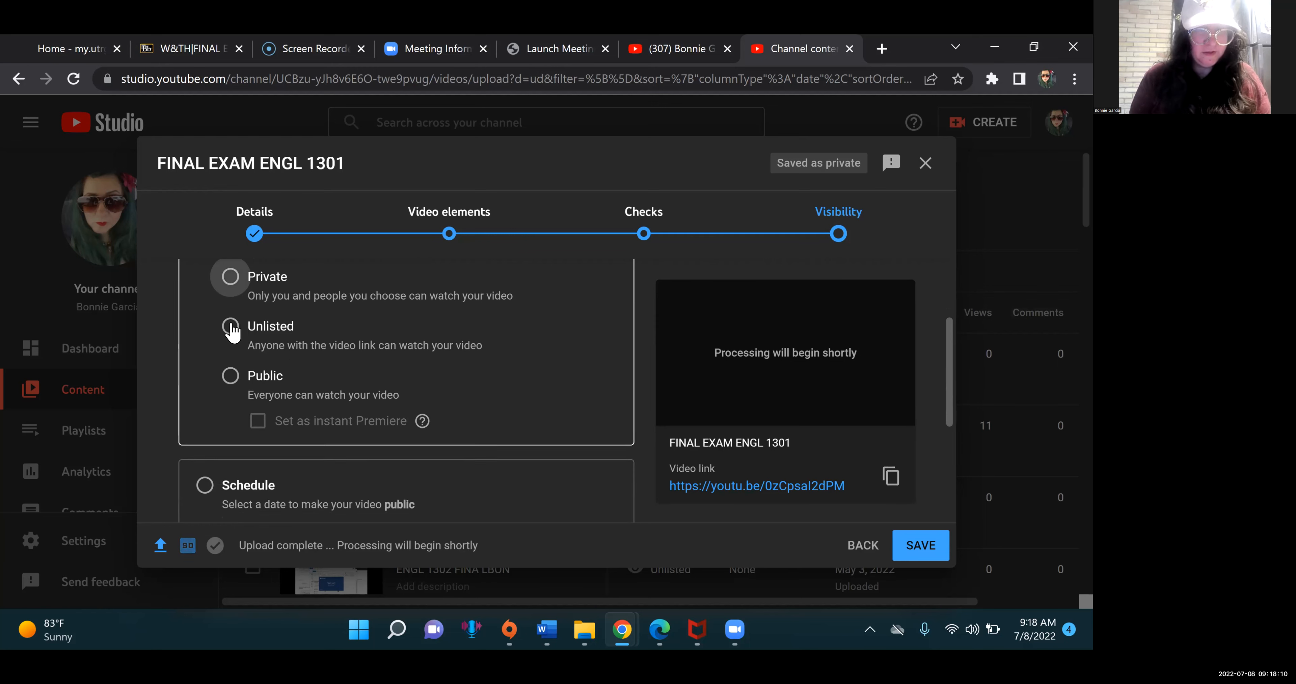
pyautogui.click(231, 327)
pyautogui.click(231, 376)
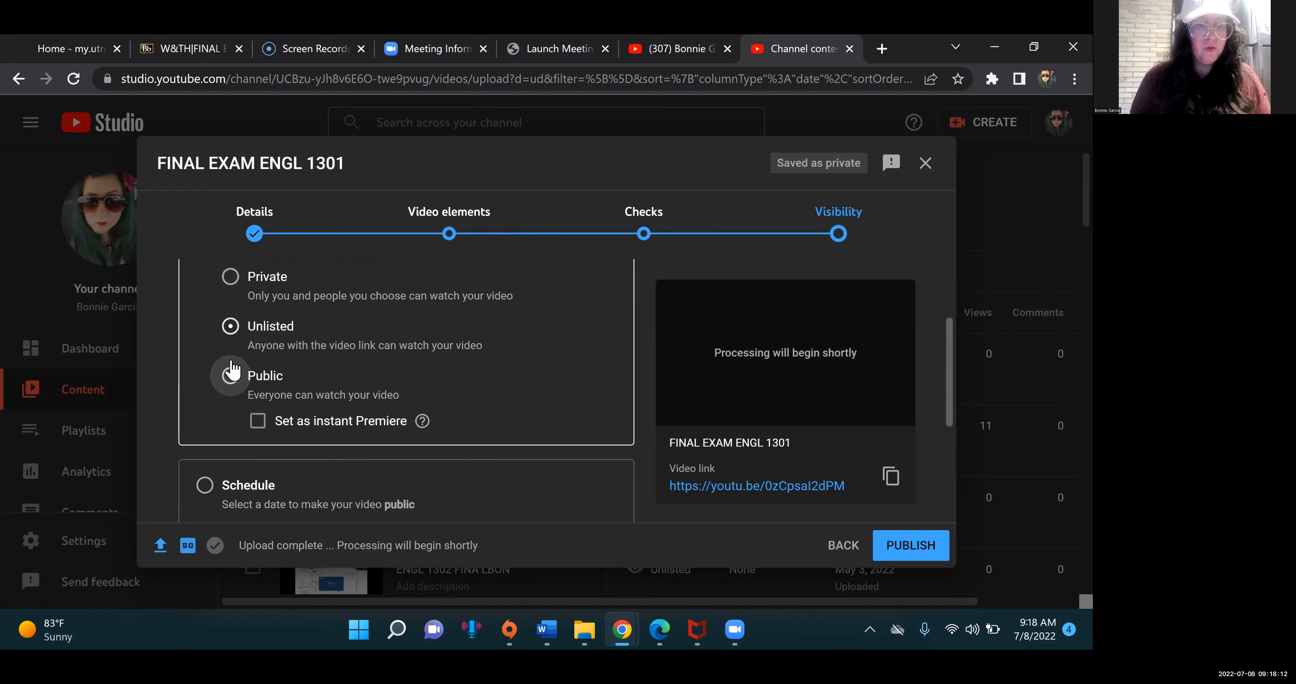
pyautogui.click(231, 327)
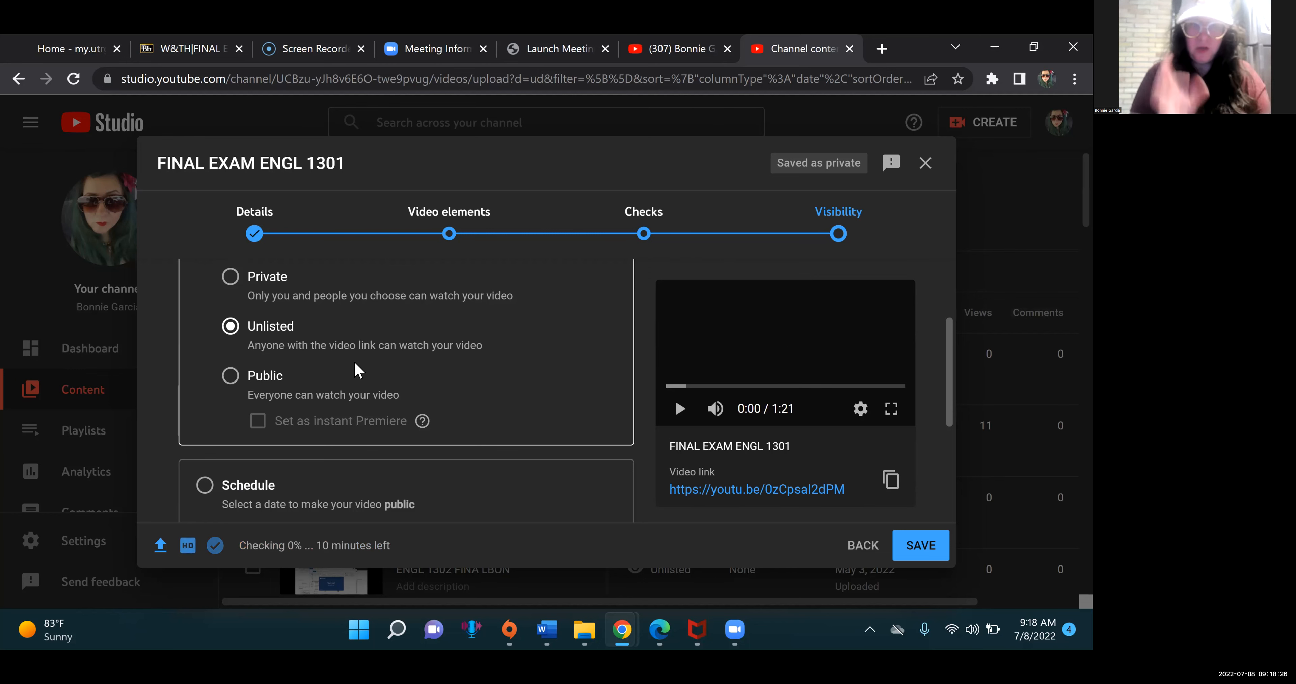
pyautogui.click(239, 382)
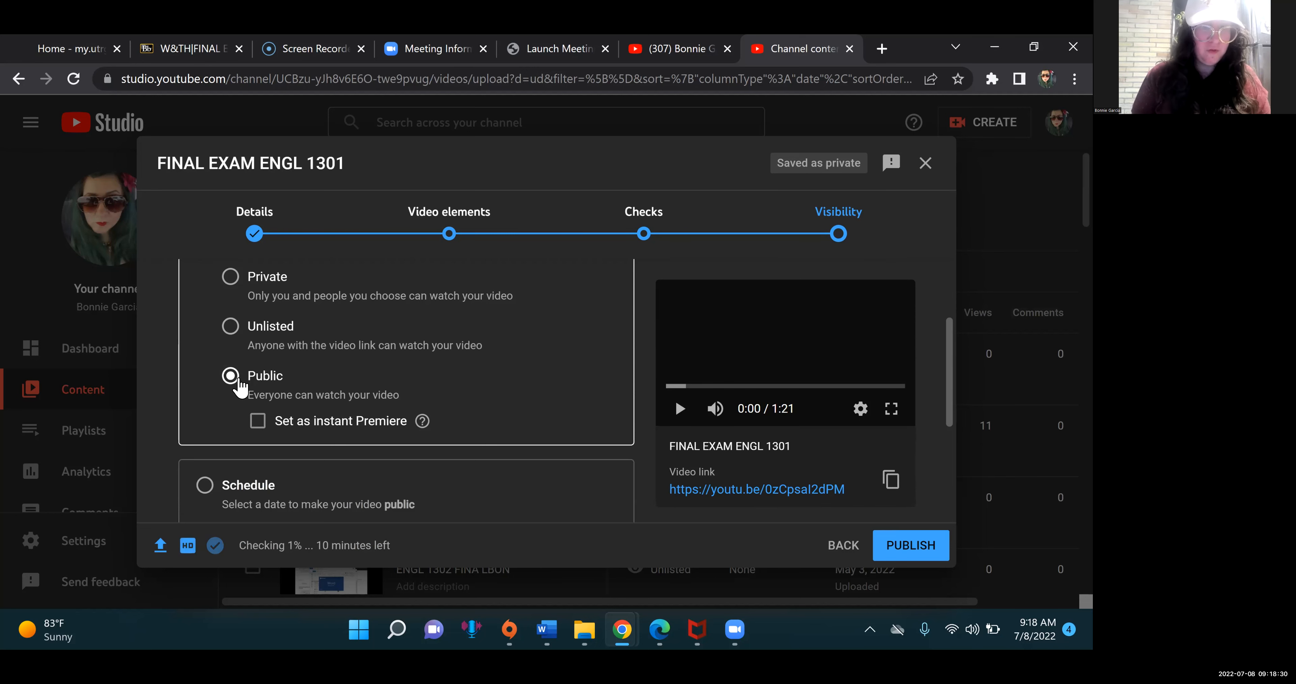
# Step: Compare the Public and Unlisted visibility options and set the video to Unlisted
pyautogui.click(233, 328)
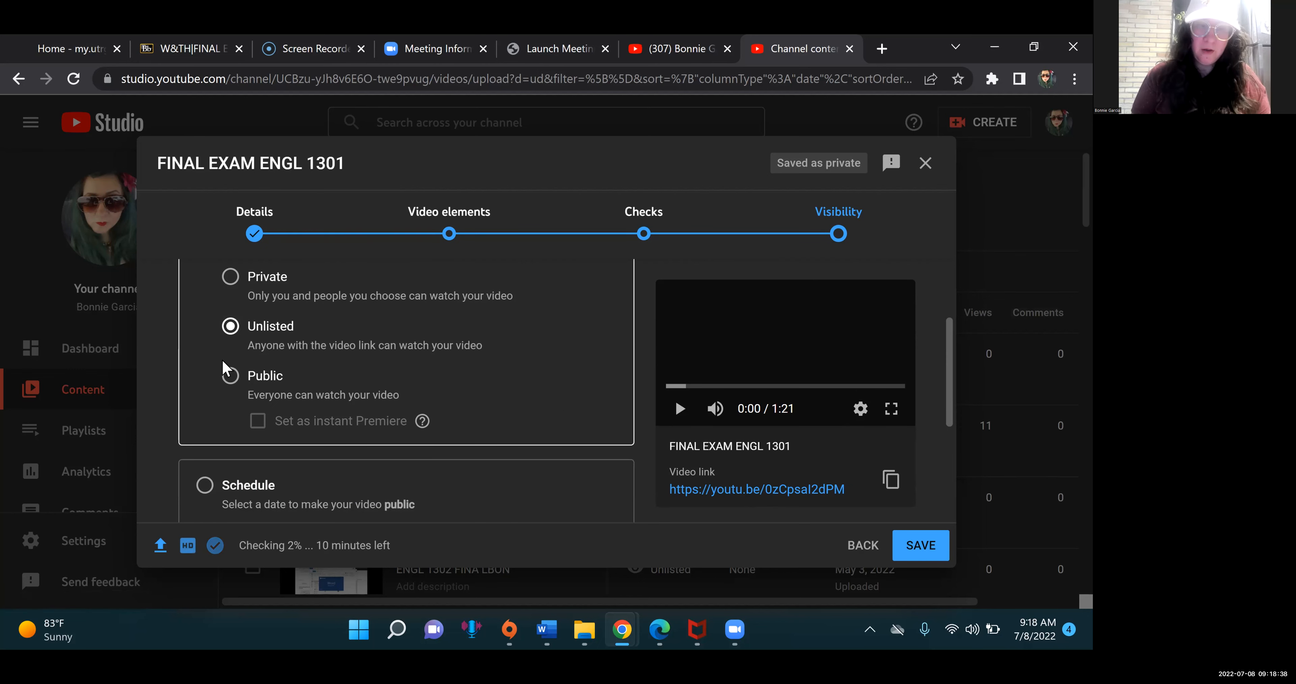
pyautogui.click(229, 375)
pyautogui.click(230, 325)
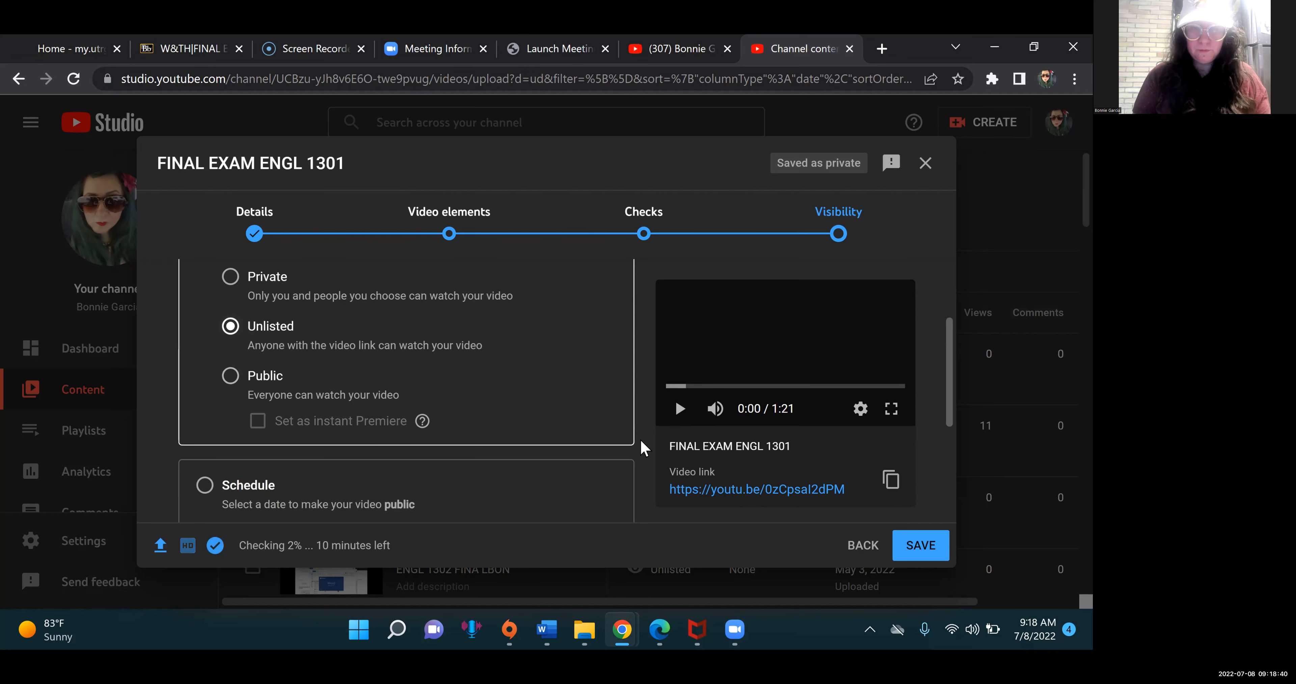
# Step: Copy the link of the FINAL EXAM ENGL 1301 video and save the upload
pyautogui.moveTo(847, 492); pyautogui.dragTo(668, 491)
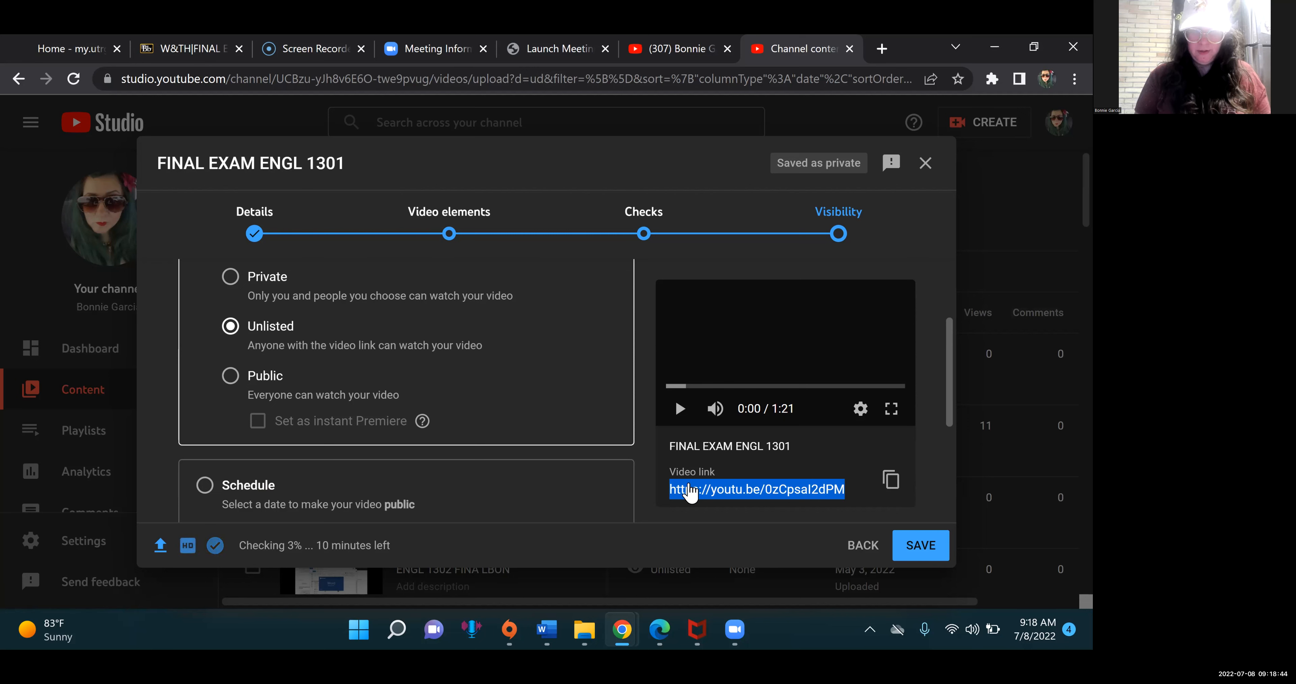
pyautogui.click(891, 480)
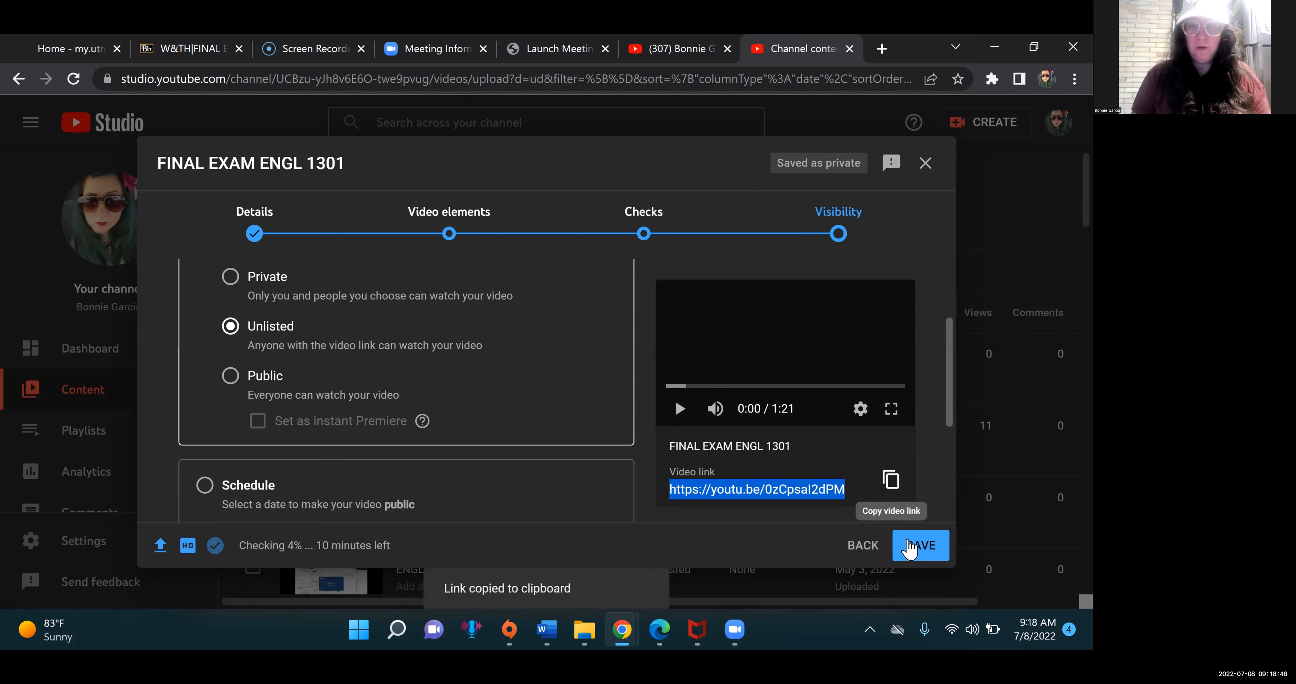
pyautogui.click(923, 552)
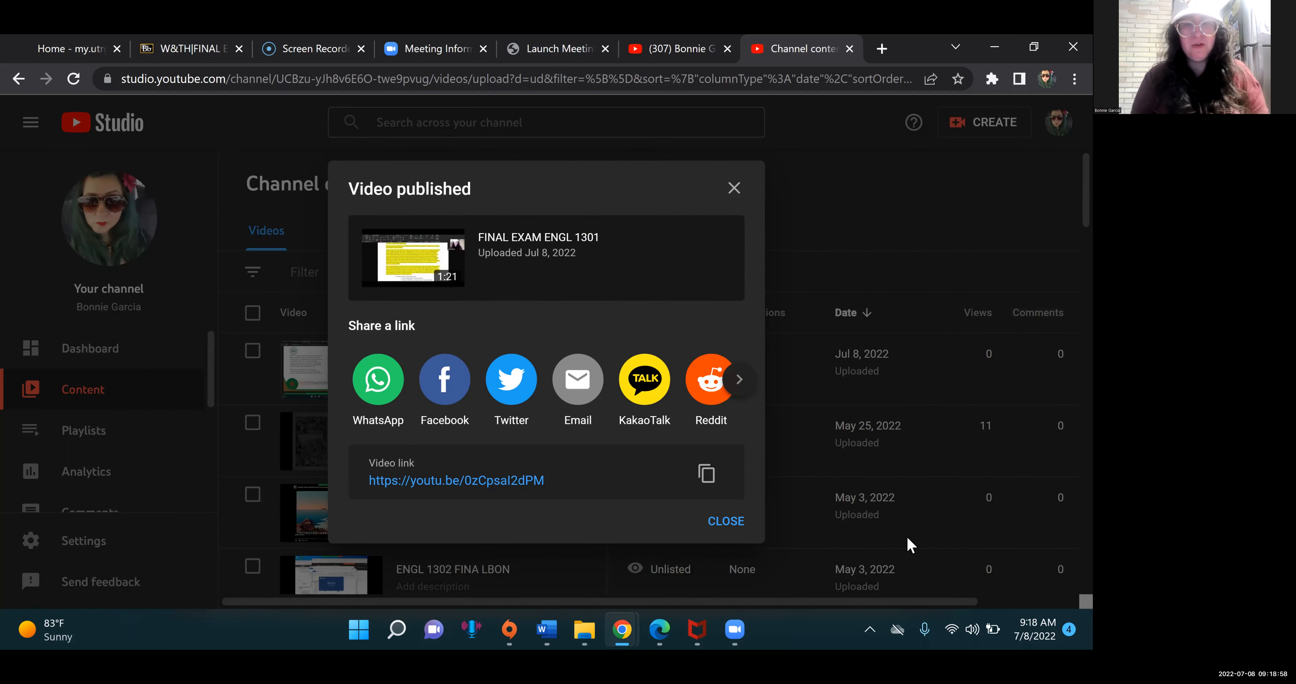
# Step: Copy the video link again from the confirmation of the published video
pyautogui.click(716, 487)
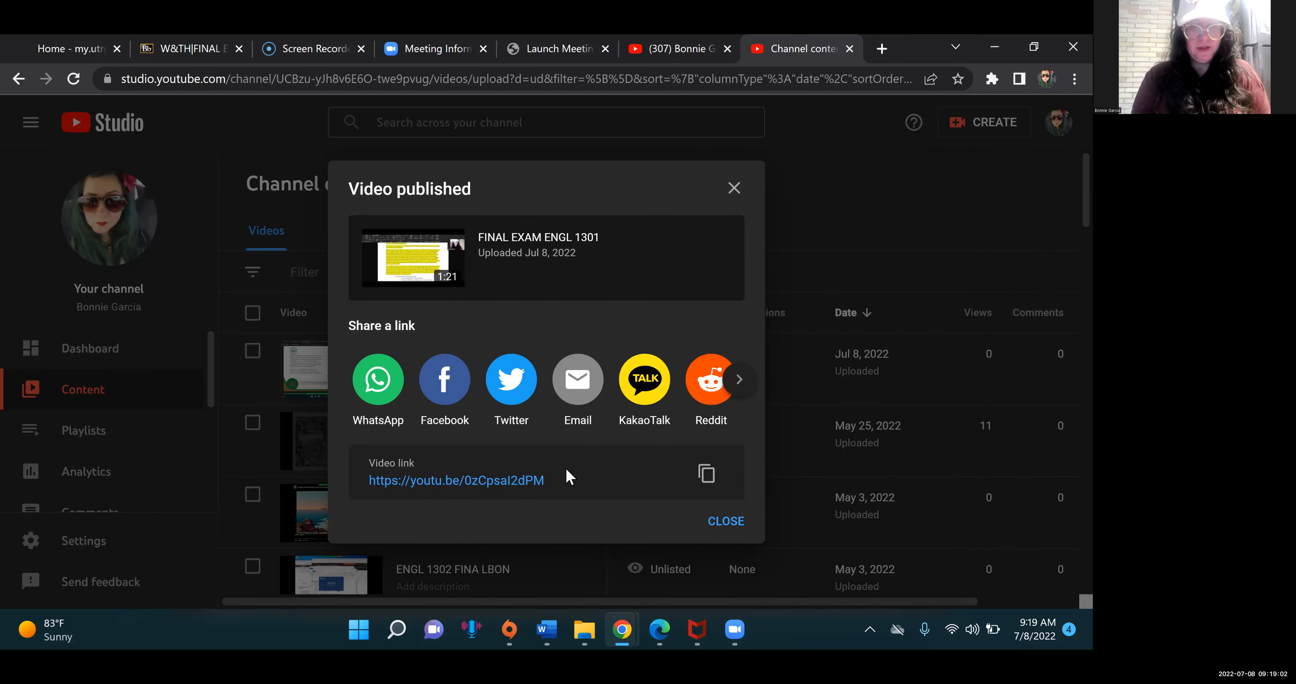
pyautogui.moveTo(573, 487); pyautogui.dragTo(371, 493)
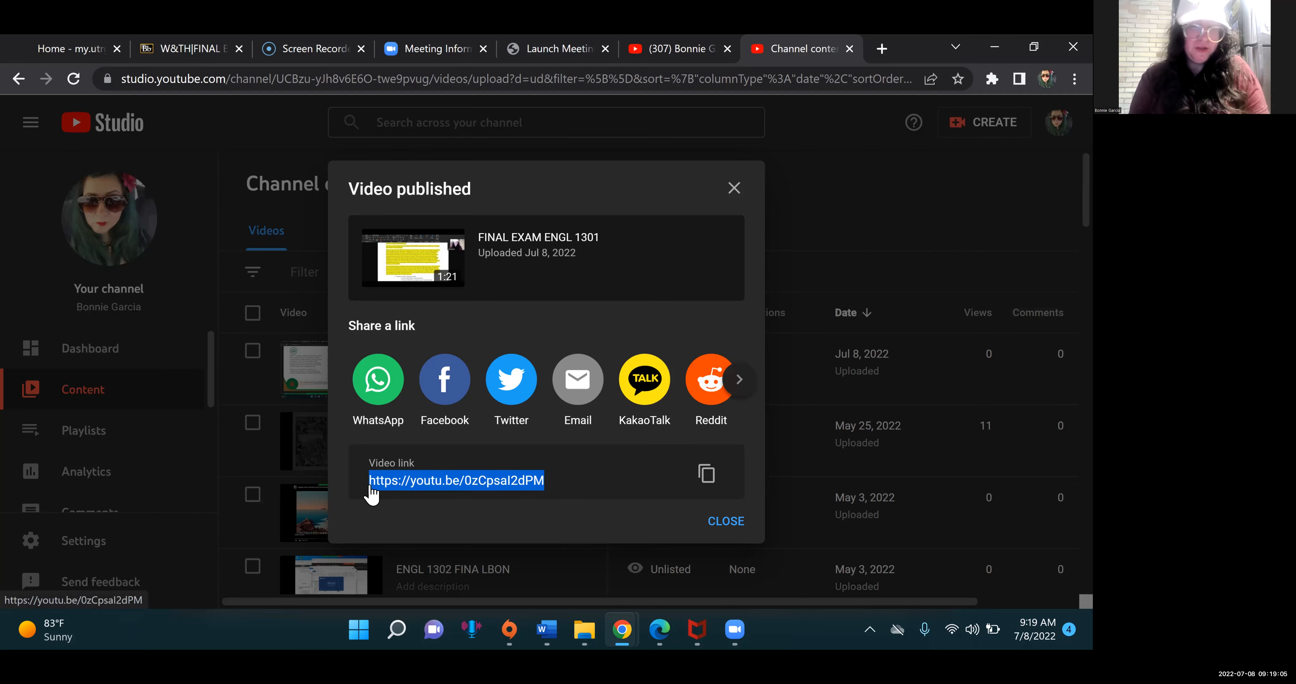
pyautogui.click(705, 481)
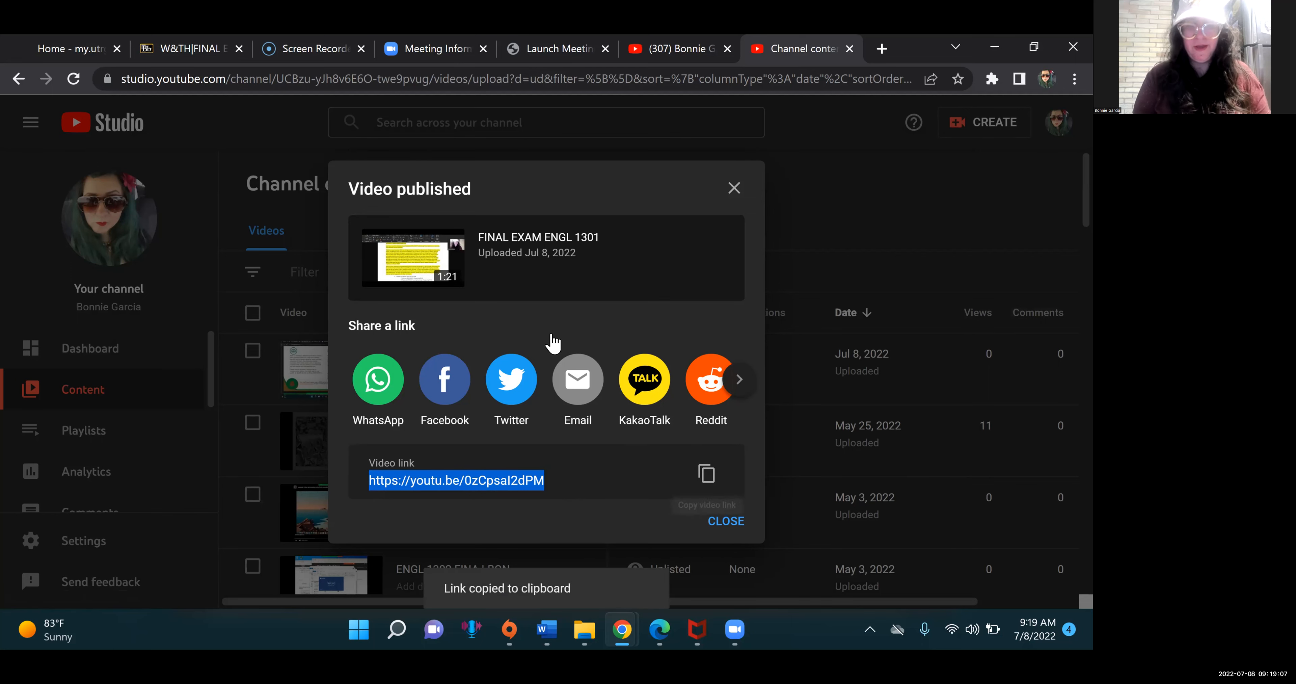
# Step: Switch to the Blackboard course and open the F|SUBMIT HERE final exam assignment at its submission instructions
pyautogui.click(196, 48)
pyautogui.click(29, 81)
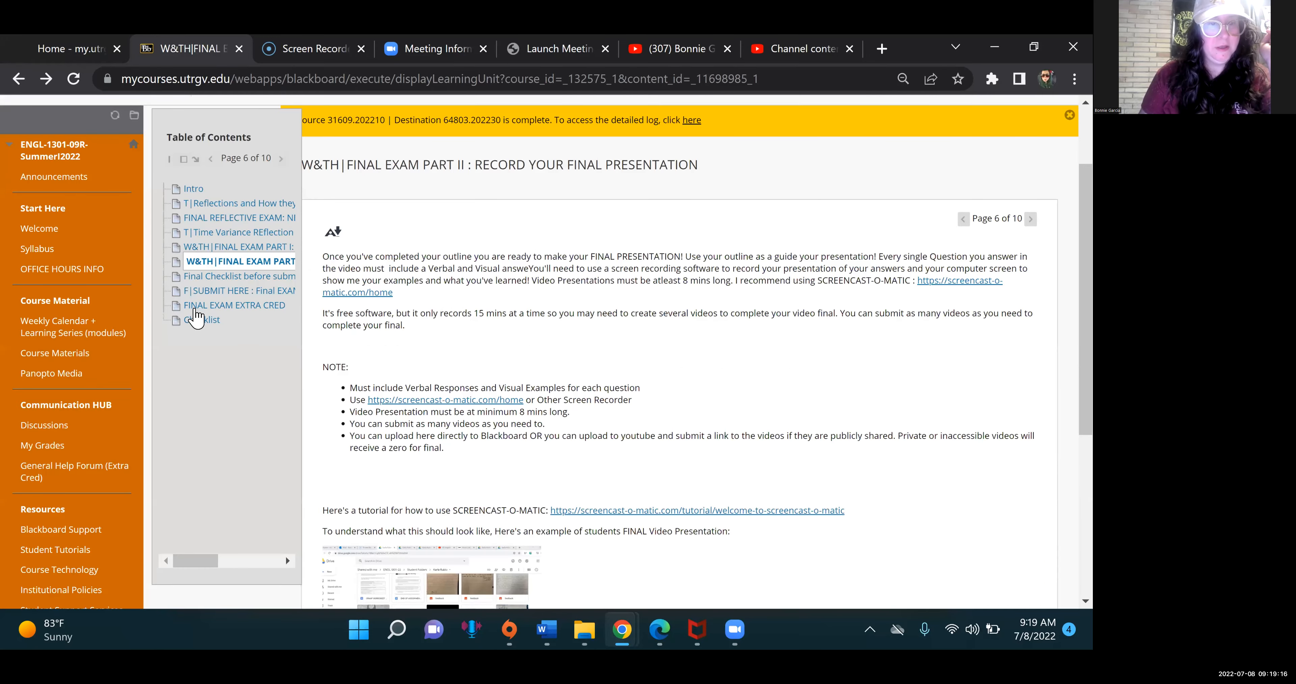
pyautogui.scroll(5, 194, 309)
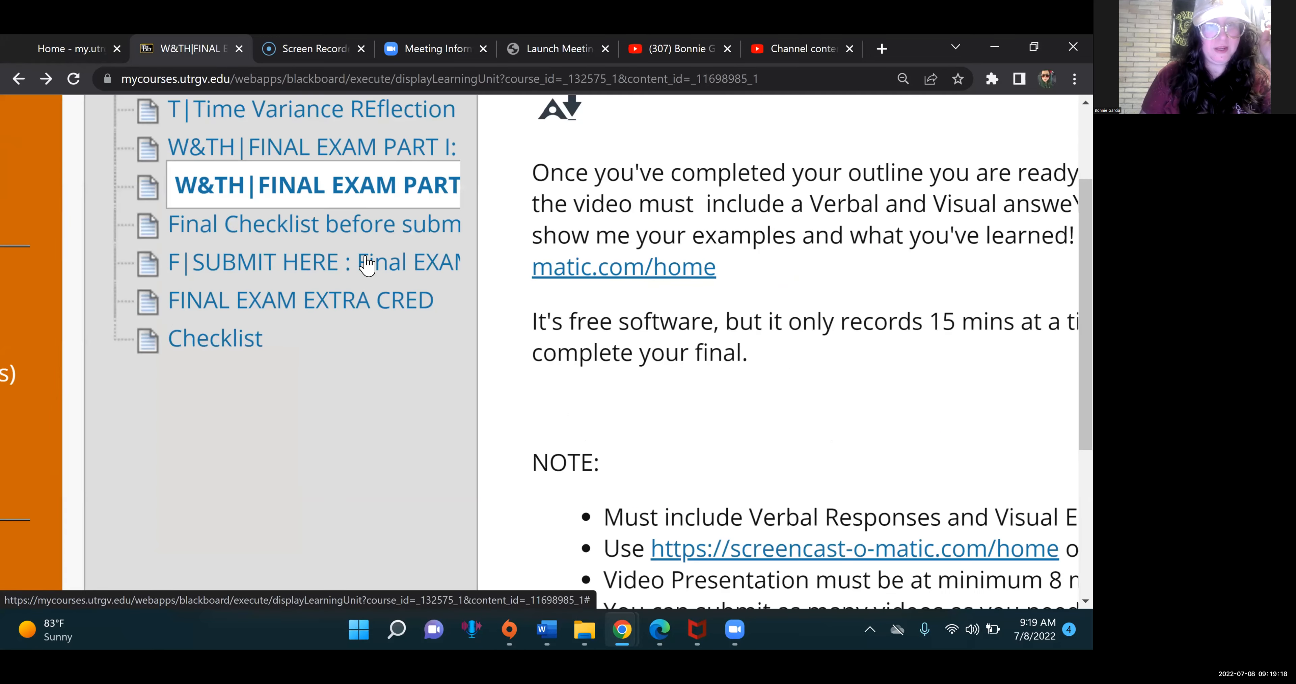
pyautogui.click(762, 310)
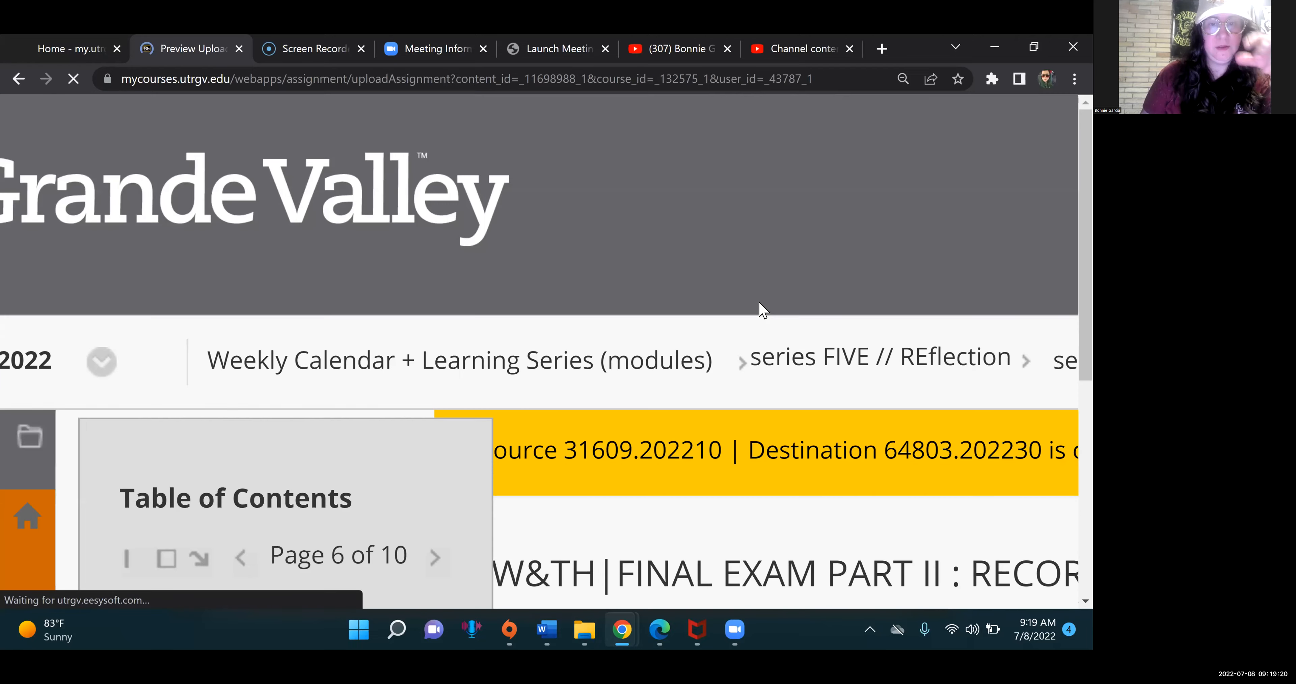
pyautogui.scroll(-10, 682, 265)
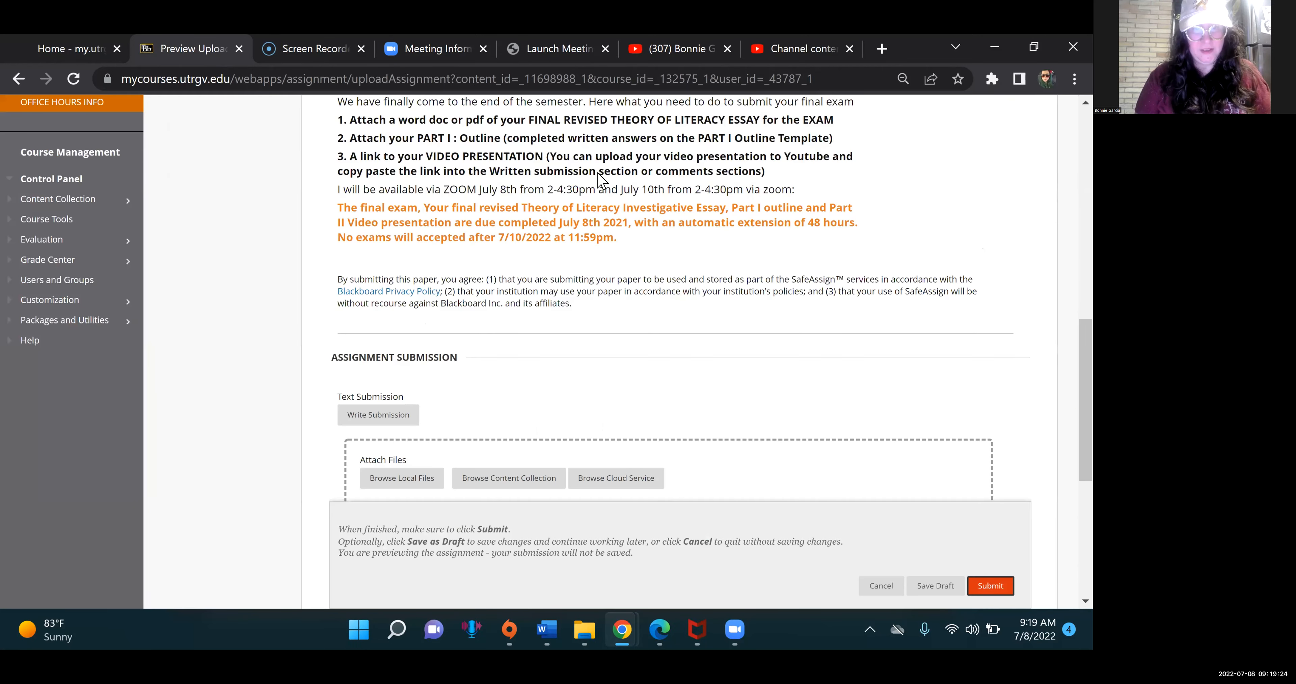
# Step: Highlight the video link instruction and paste the copied YouTube link into the assignment's written text submission
pyautogui.scroll(1, 601, 178)
pyautogui.moveTo(596, 181); pyautogui.dragTo(408, 163)
pyautogui.moveTo(520, 182); pyautogui.dragTo(505, 220)
pyautogui.scroll(-2, 503, 232)
pyautogui.click(386, 370)
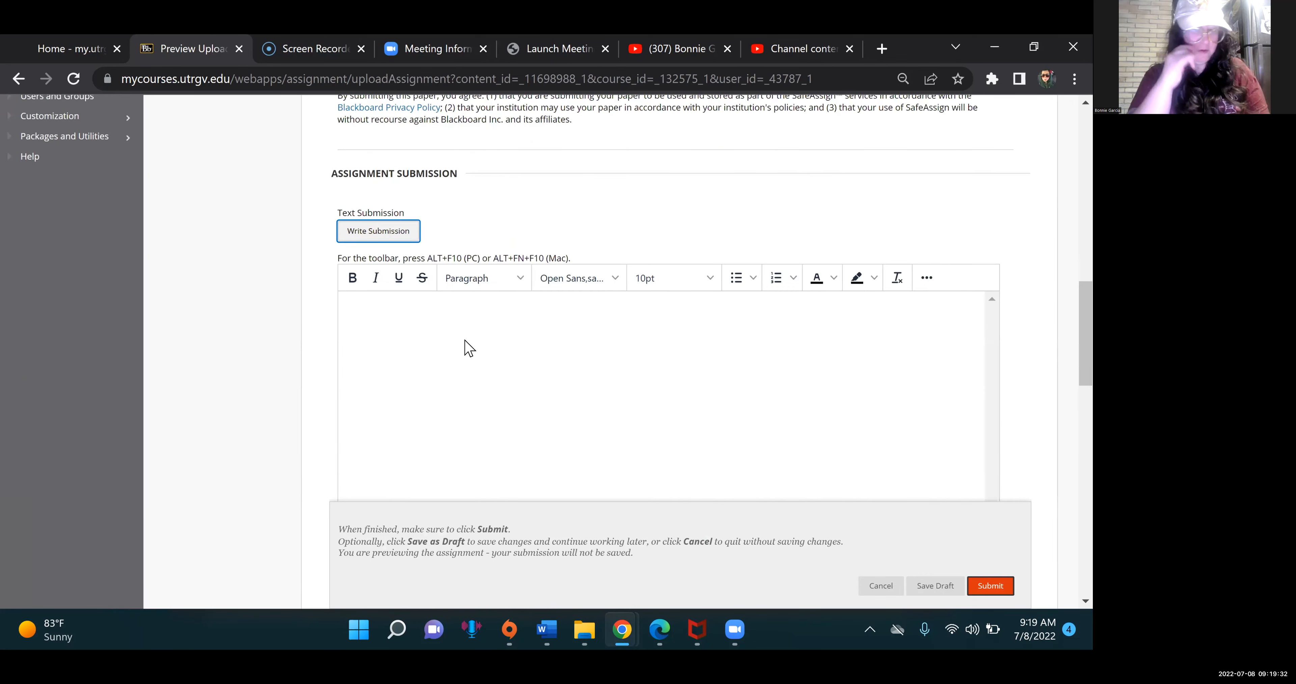
pyautogui.hotkey('ctrl', 'v')
# Step: Attach the Word file "structure for essay" from the Documents folder to the assignment submission
pyautogui.scroll(-8, 469, 348)
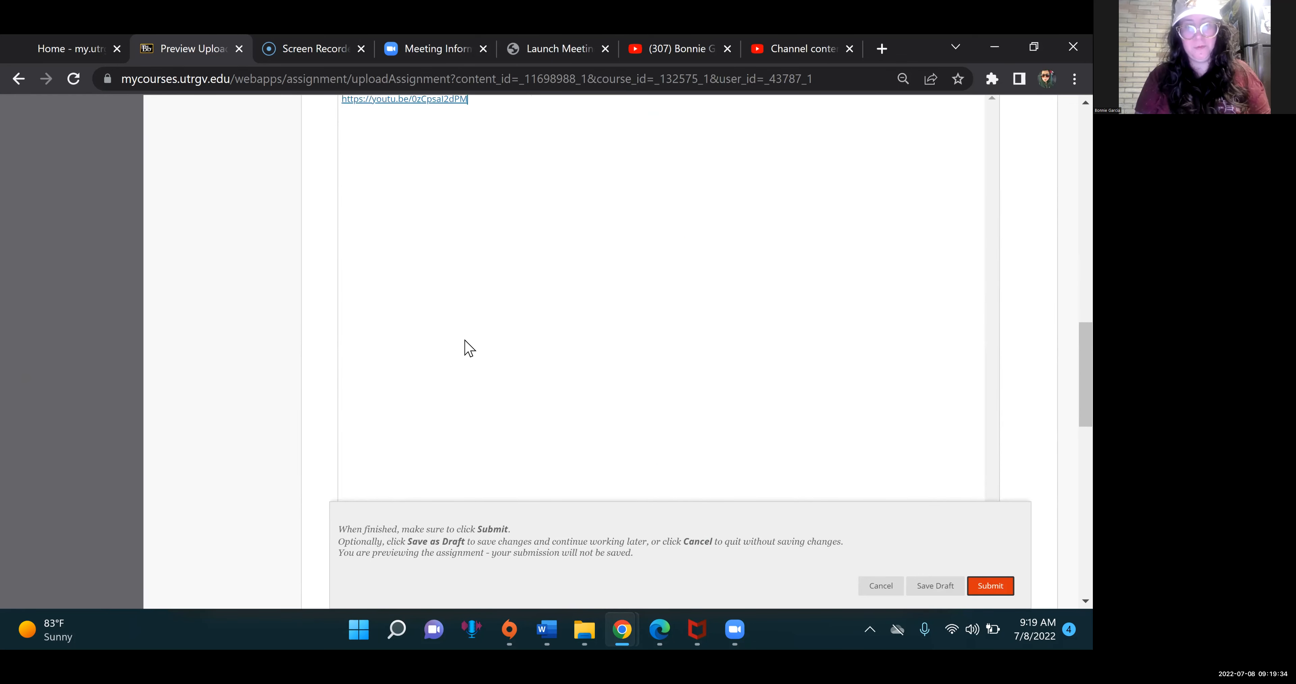
pyautogui.scroll(3, 467, 342)
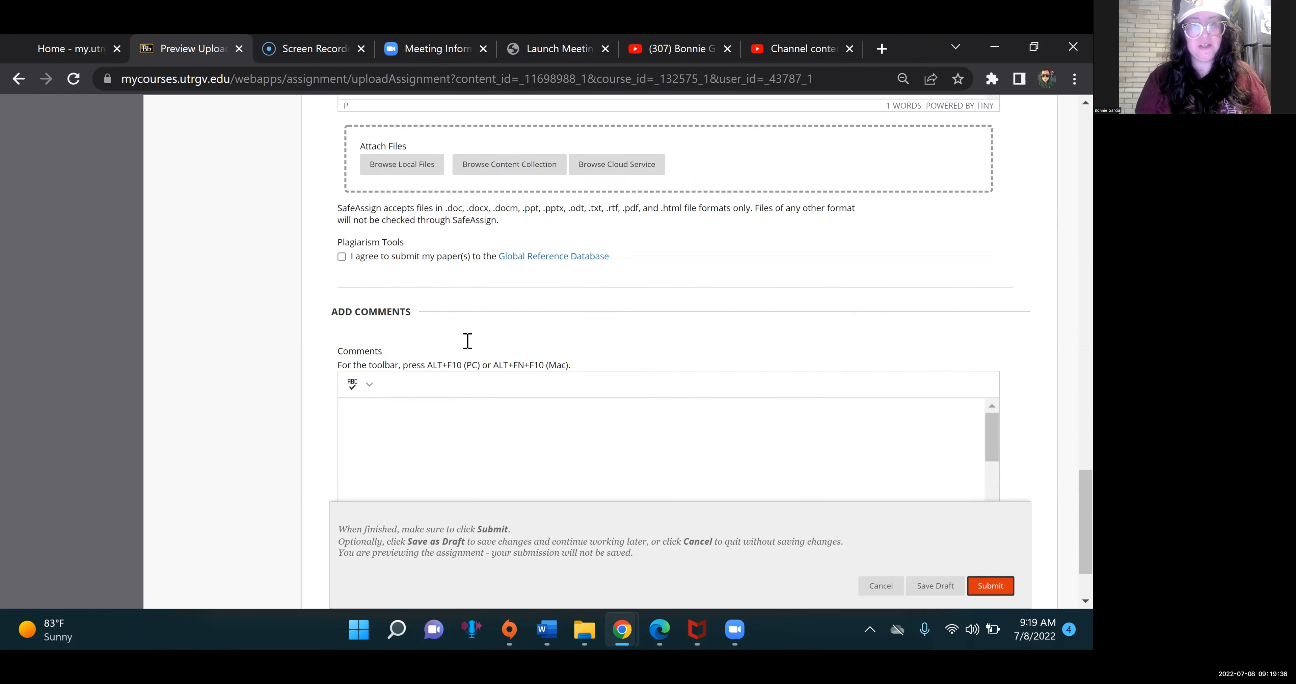
pyautogui.click(398, 266)
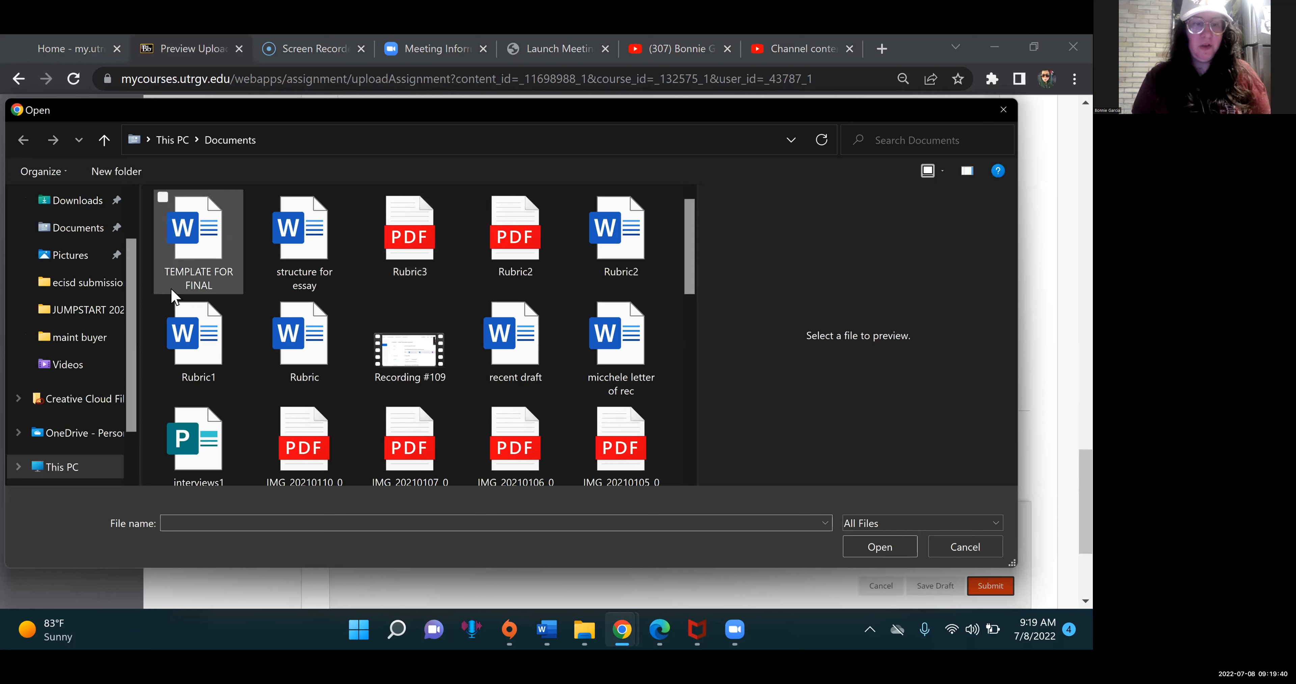
pyautogui.click(307, 261)
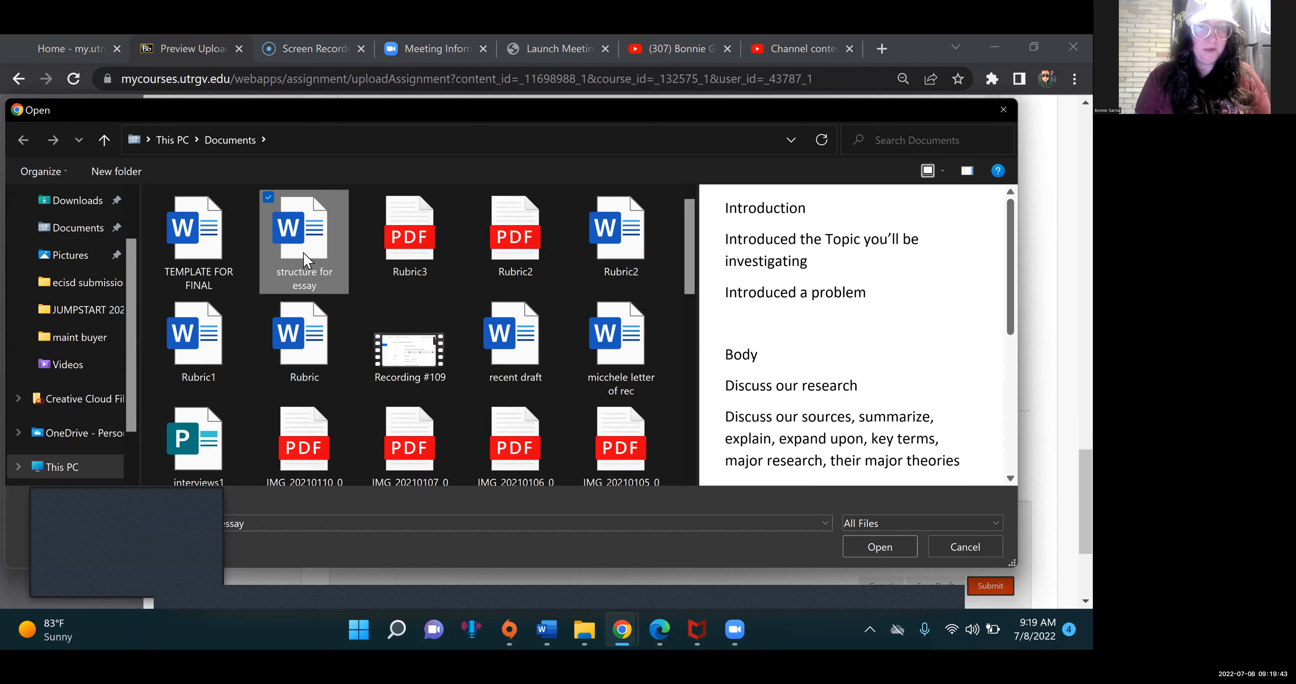
pyautogui.click(870, 548)
# Step: Attach "Outline Template for 1301FINAL (download for a copy for yourself) (sum2022) (8)" from the Downloads folder to the submission
pyautogui.click(387, 271)
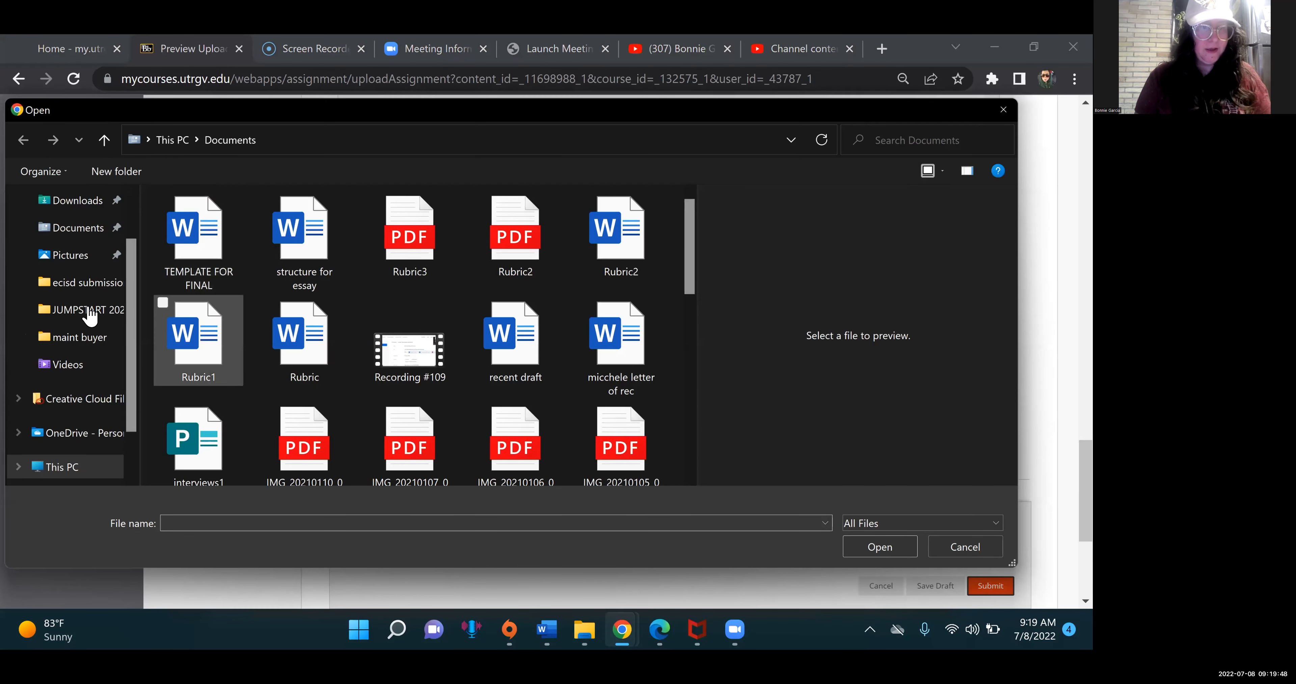
pyautogui.scroll(-2, 132, 260)
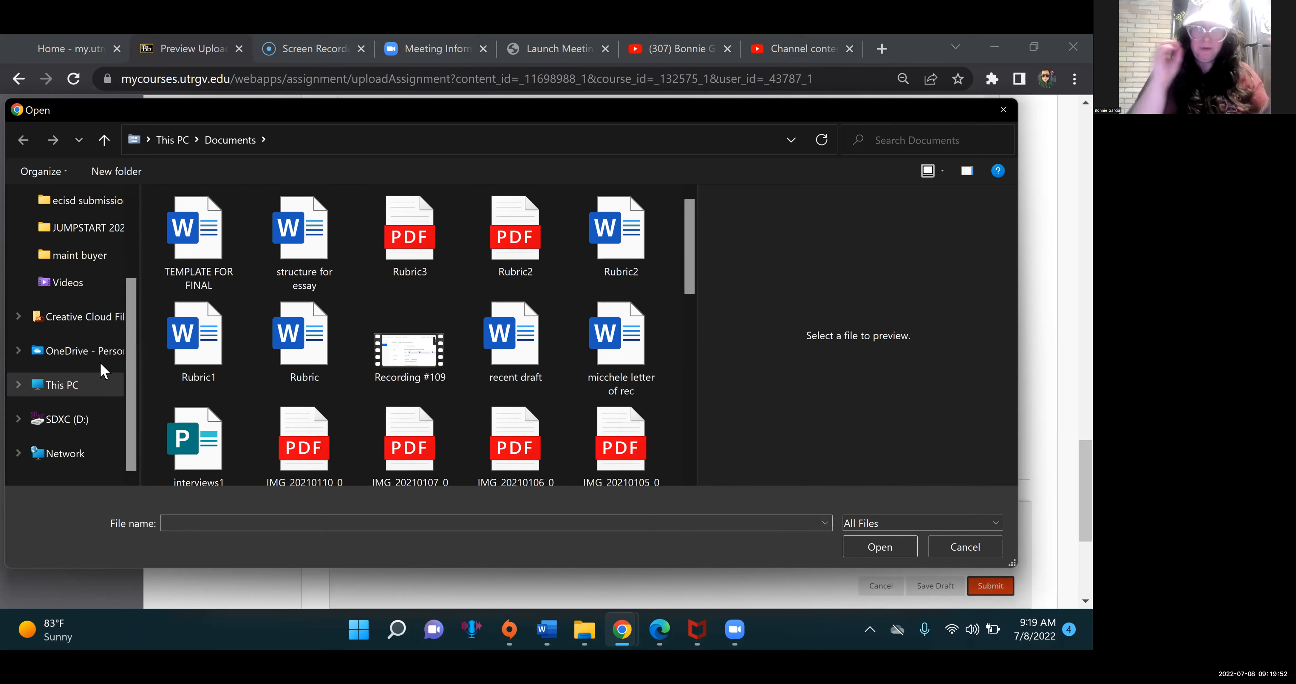
pyautogui.scroll(3, 134, 323)
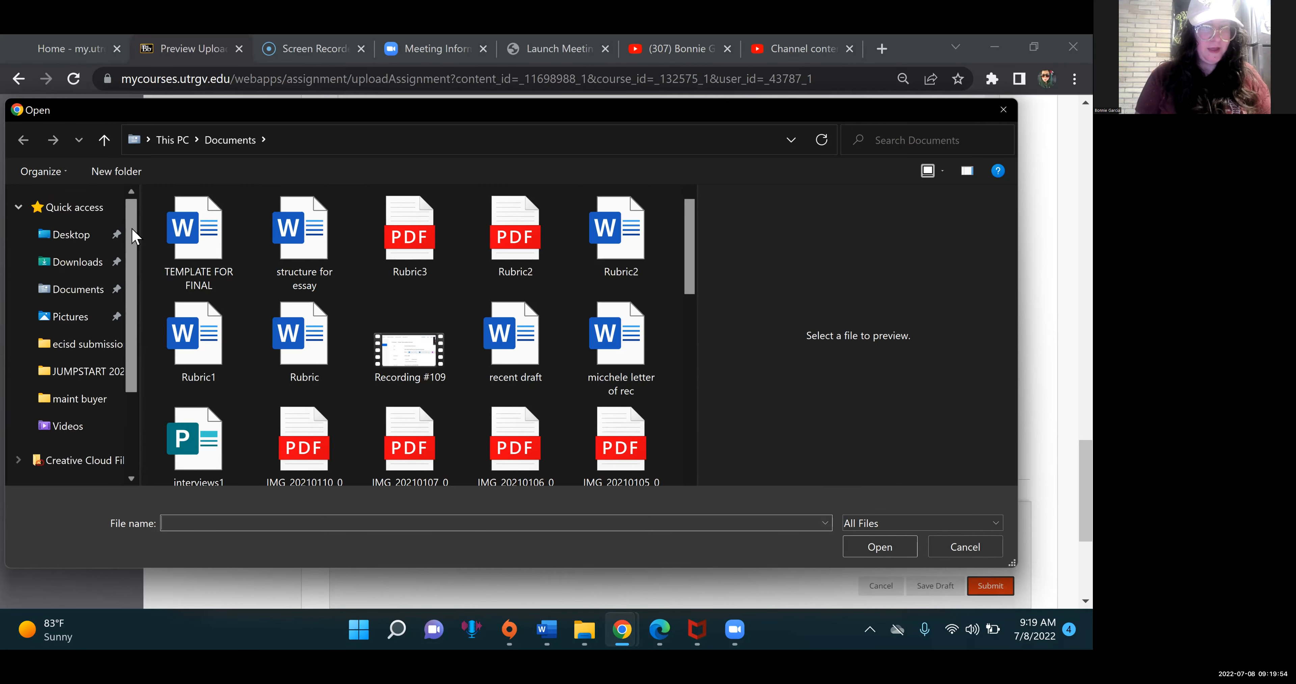
pyautogui.click(88, 262)
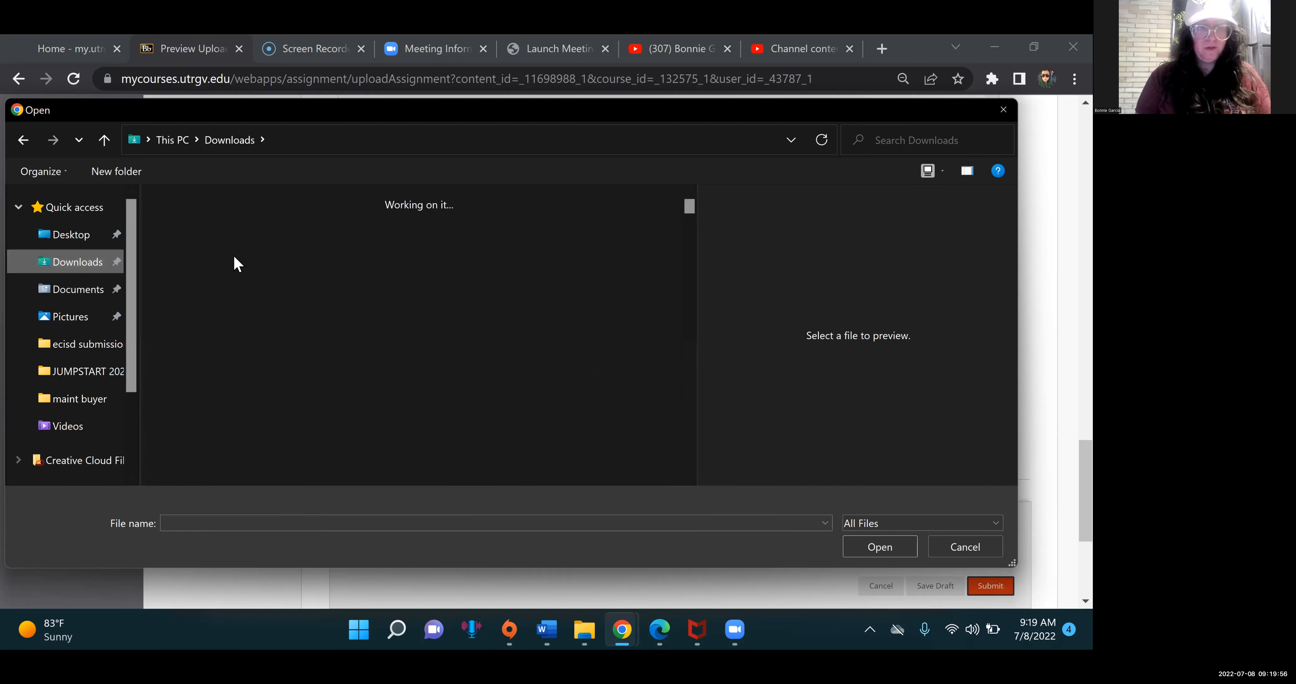
pyautogui.click(196, 278)
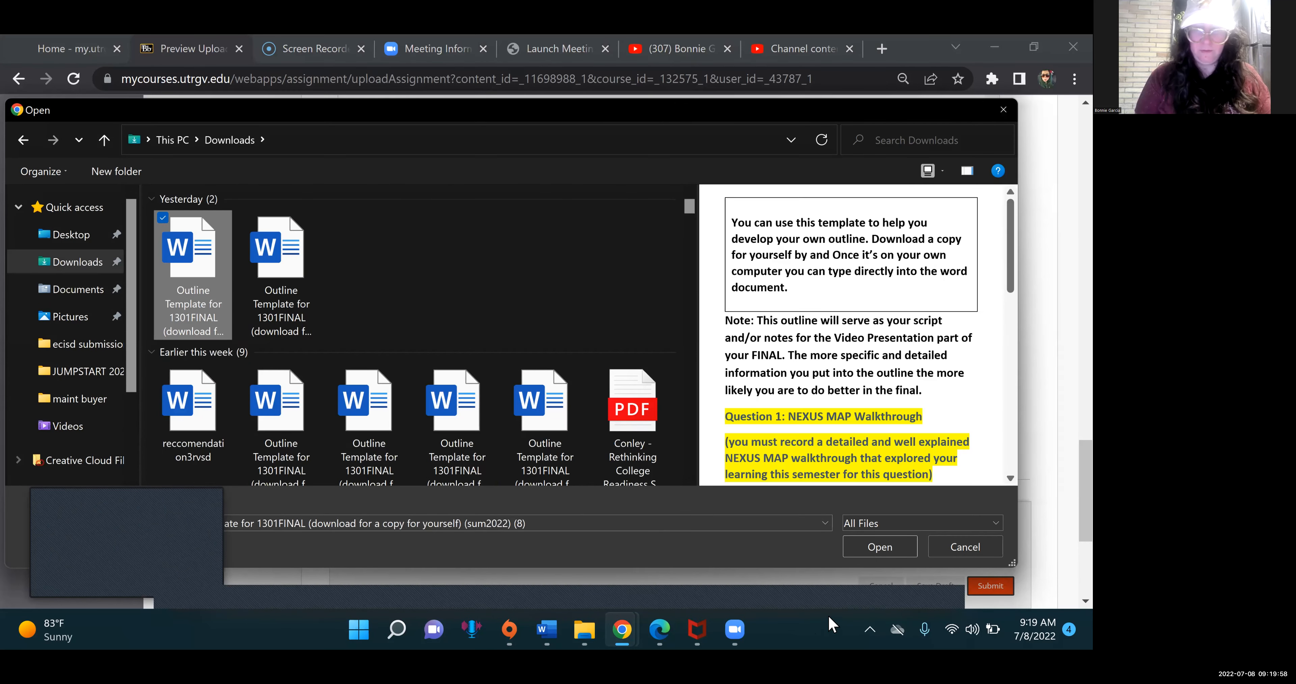
pyautogui.click(880, 548)
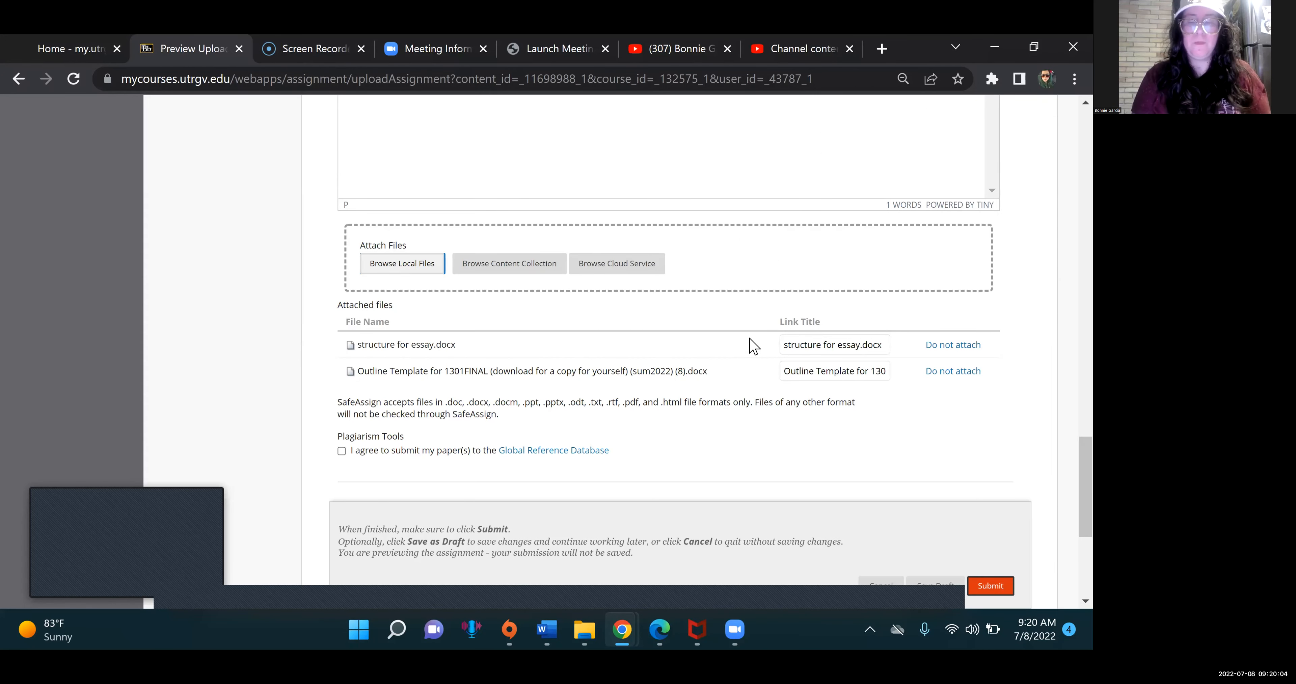
# Step: Review the submission's pasted video link and highlight the attached essay and outline files
pyautogui.scroll(5, 752, 347)
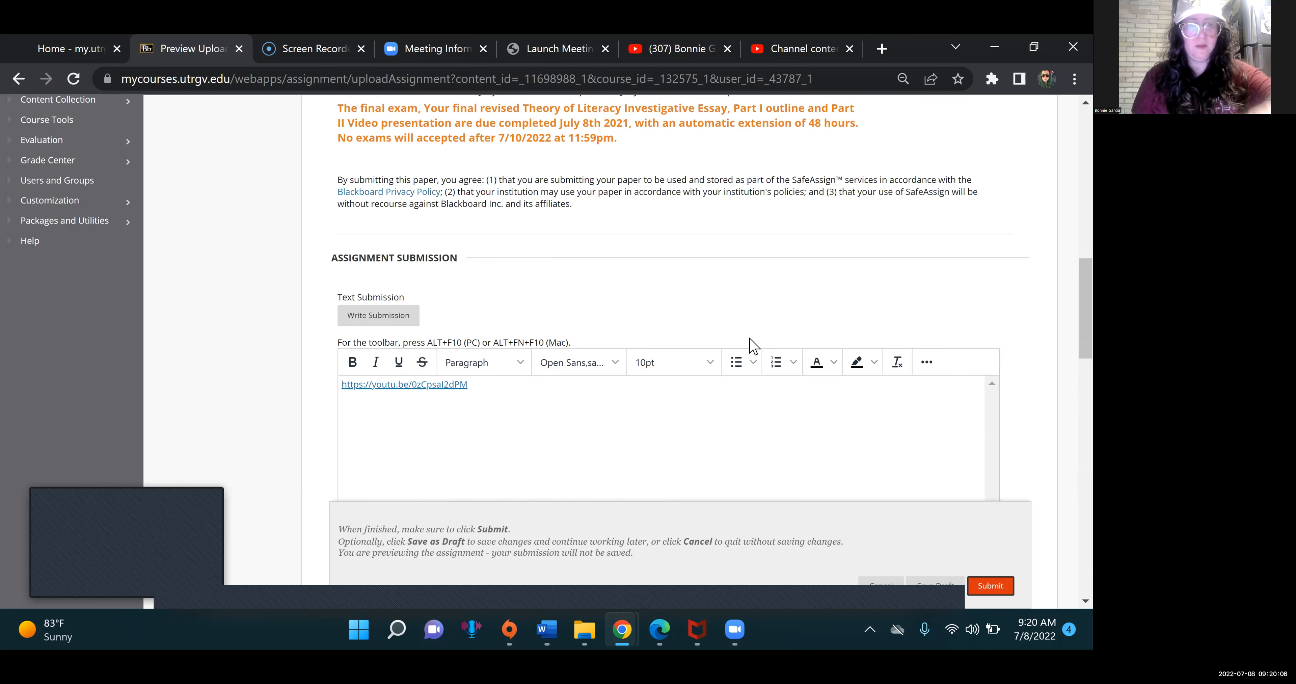
pyautogui.scroll(-5, 753, 346)
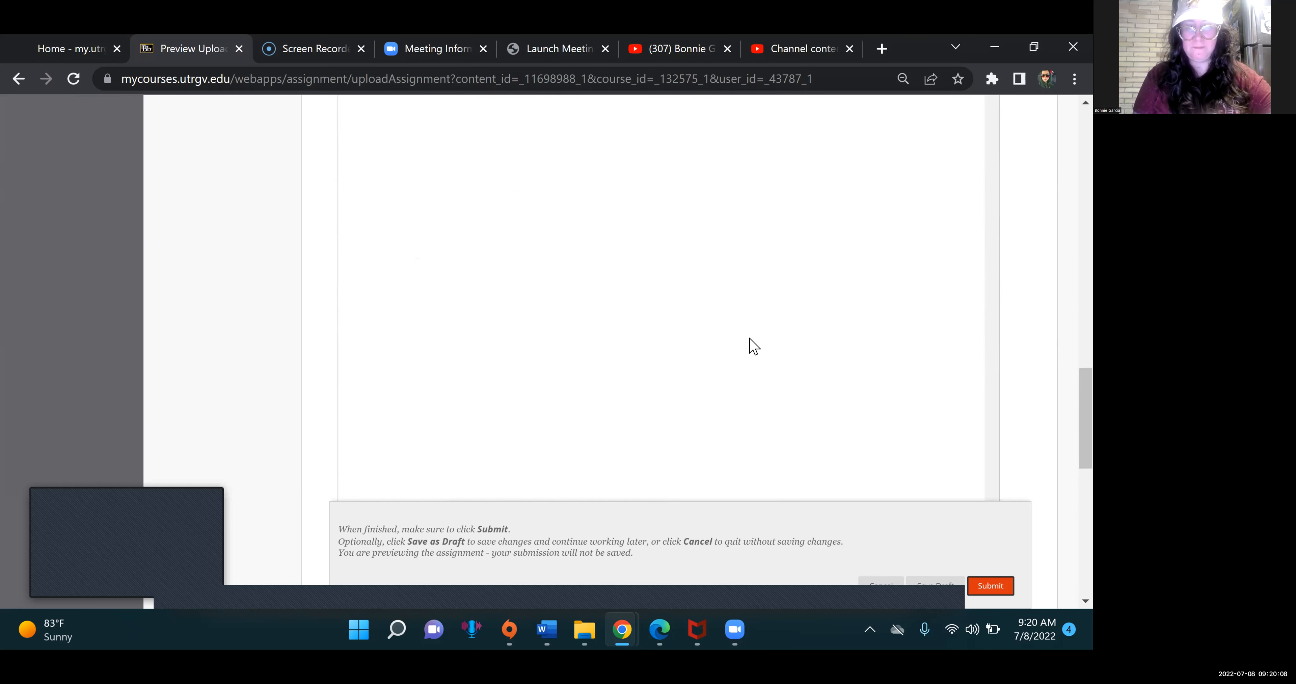
pyautogui.scroll(-5, 753, 346)
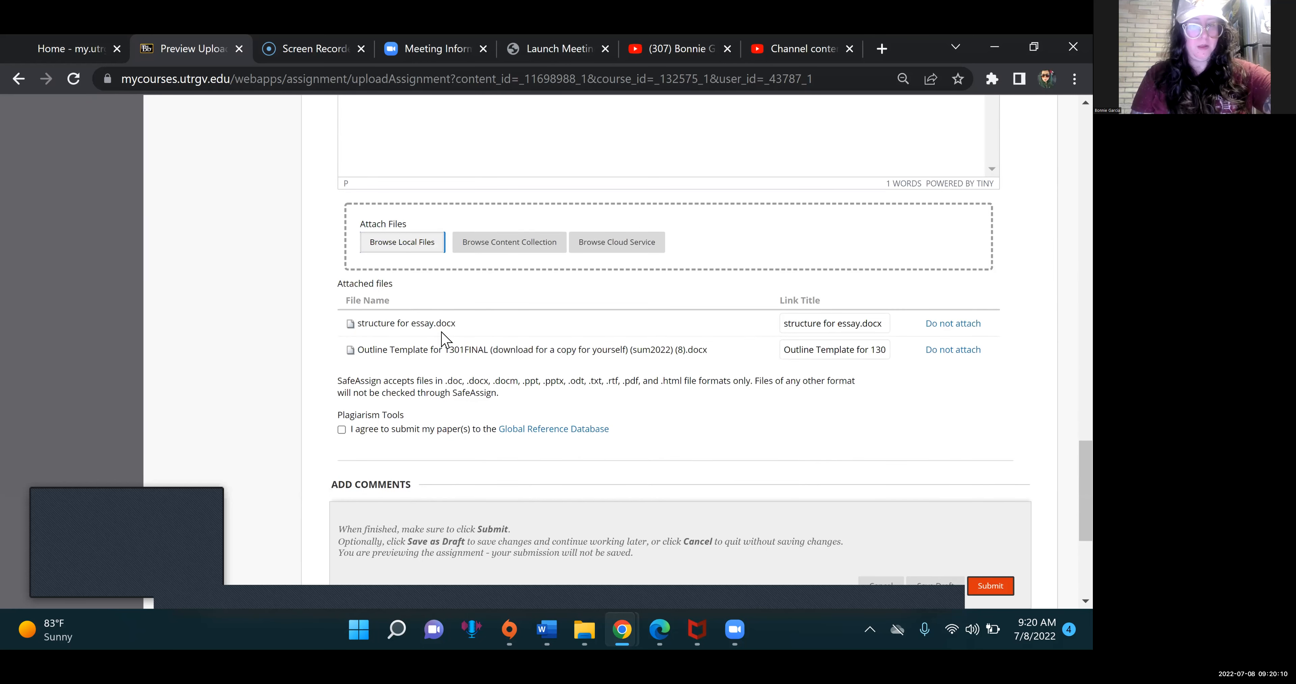
pyautogui.moveTo(456, 324); pyautogui.dragTo(350, 323)
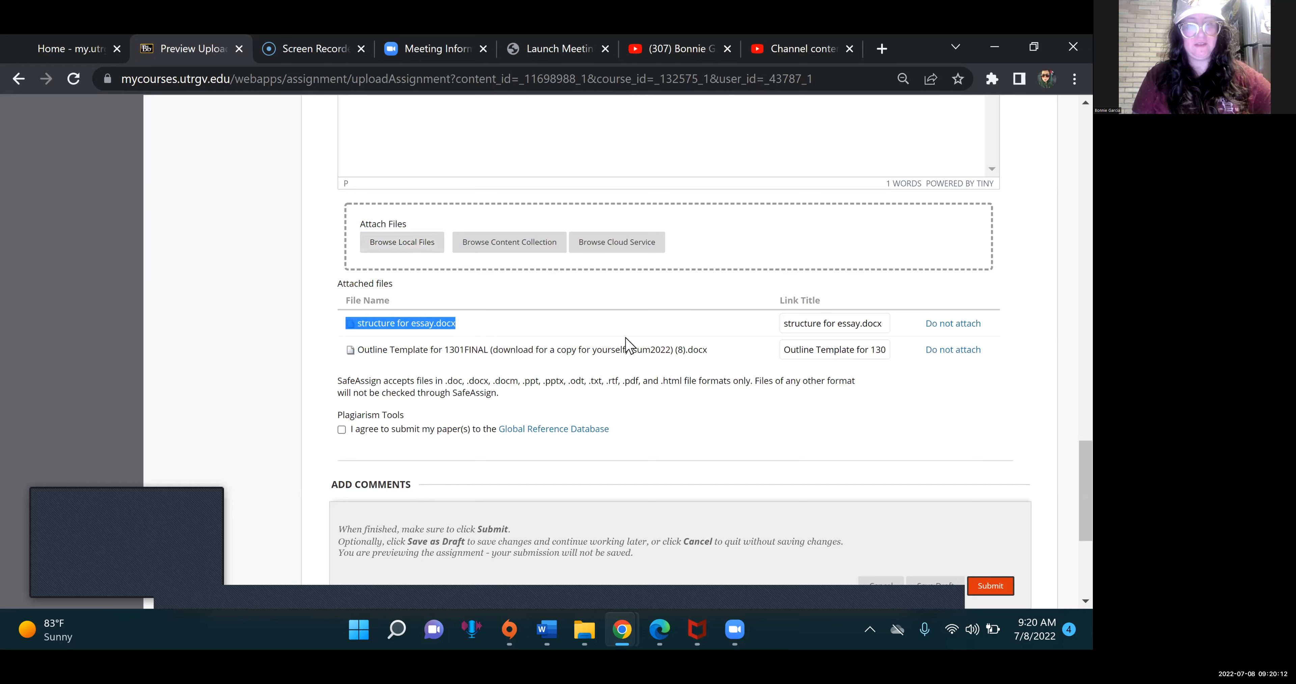
pyautogui.click(700, 364)
pyautogui.moveTo(700, 365); pyautogui.dragTo(375, 352)
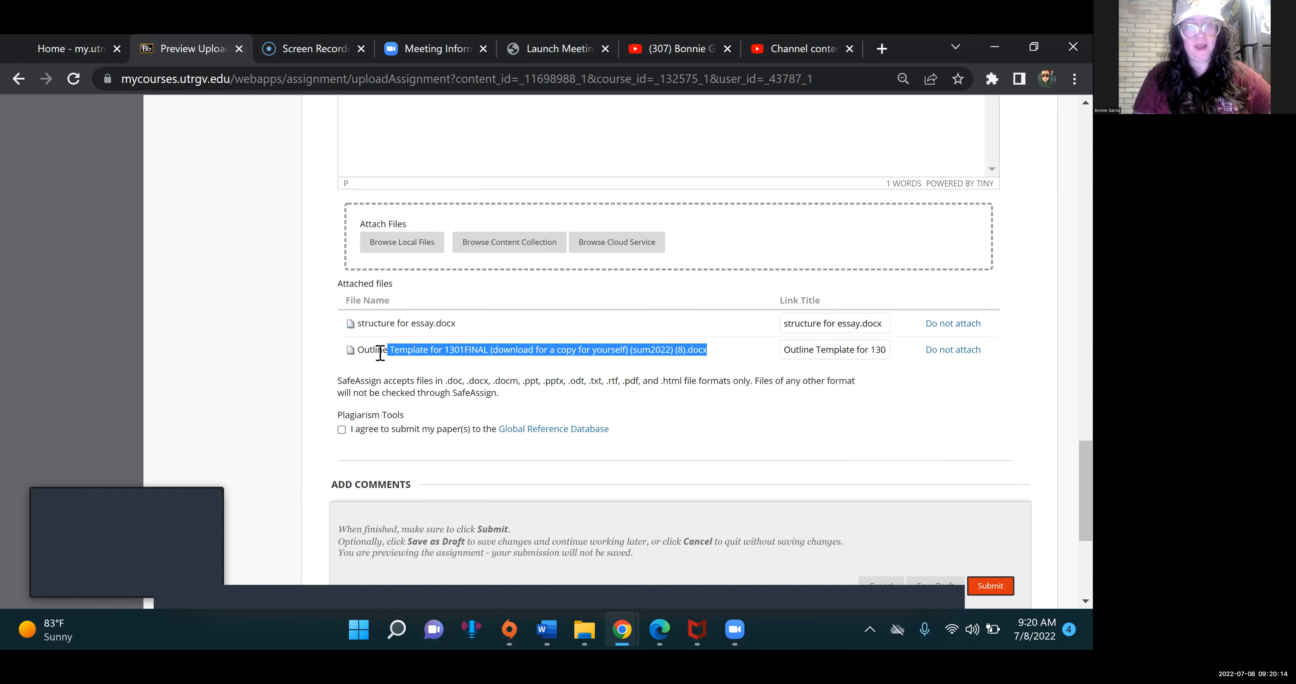
pyautogui.click(381, 326)
pyautogui.tripleClick(381, 327)
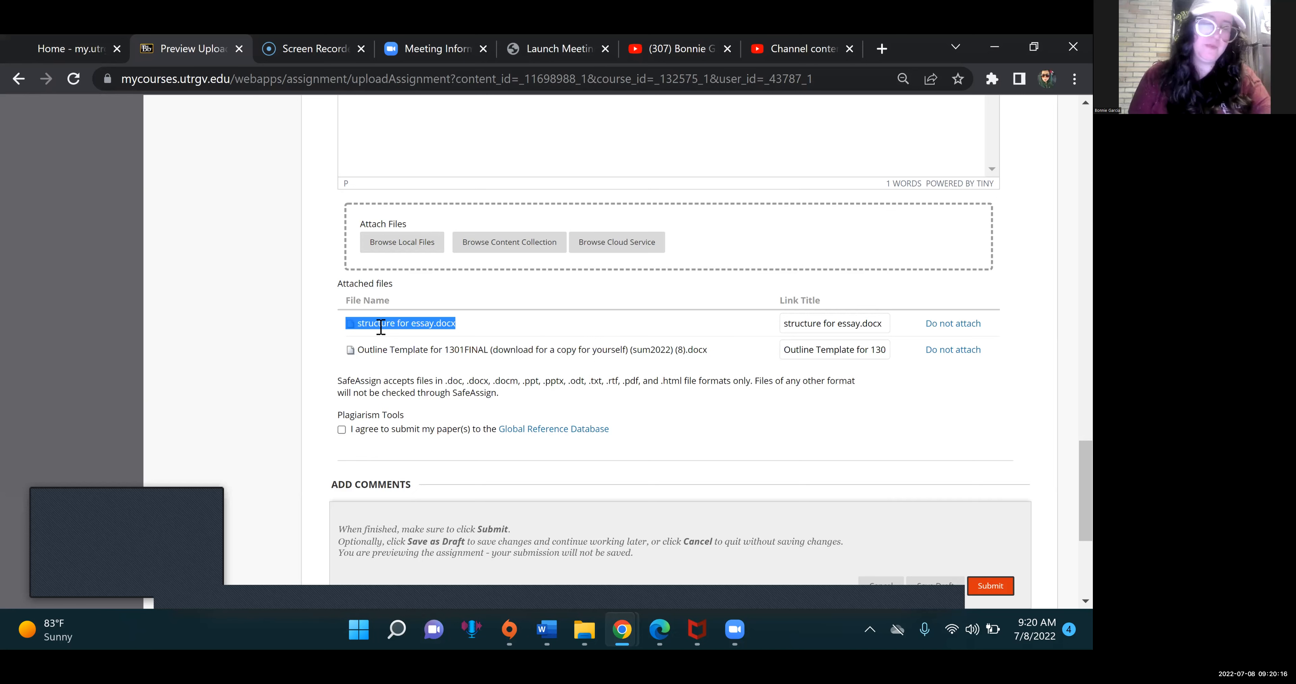